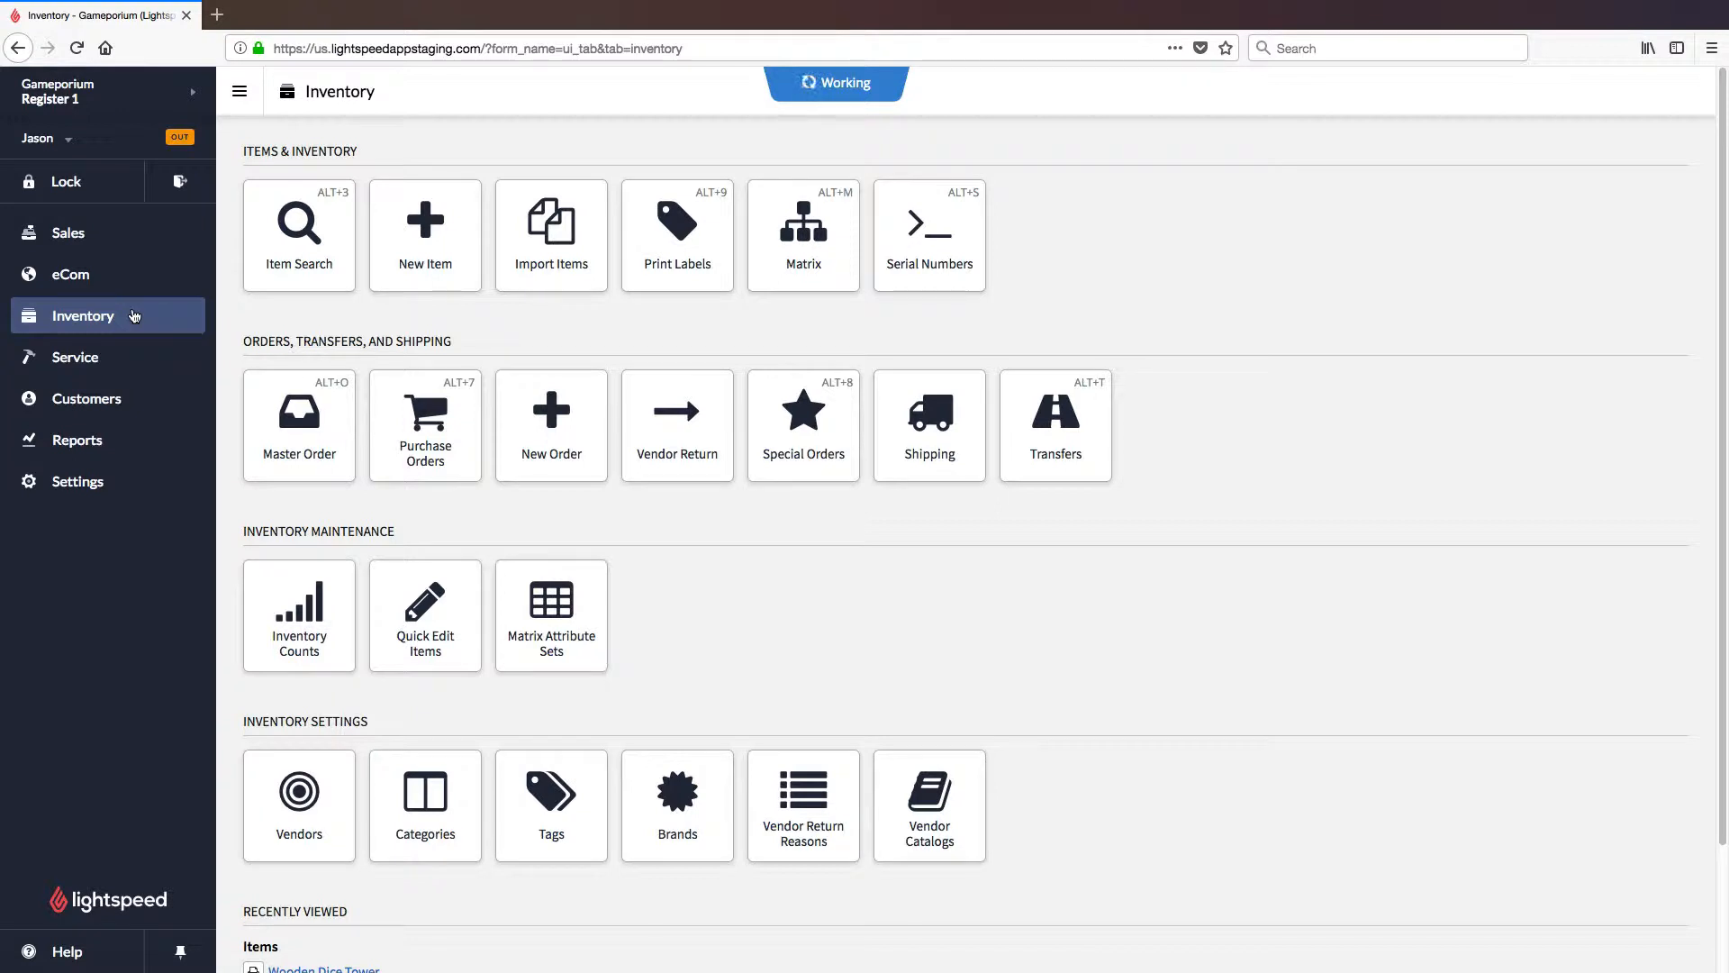
Step: Create a new vendor return with Gamewright as the vendor and Gameporium as the shop
{"action": "left_click", "coordinate": [693, 427]}
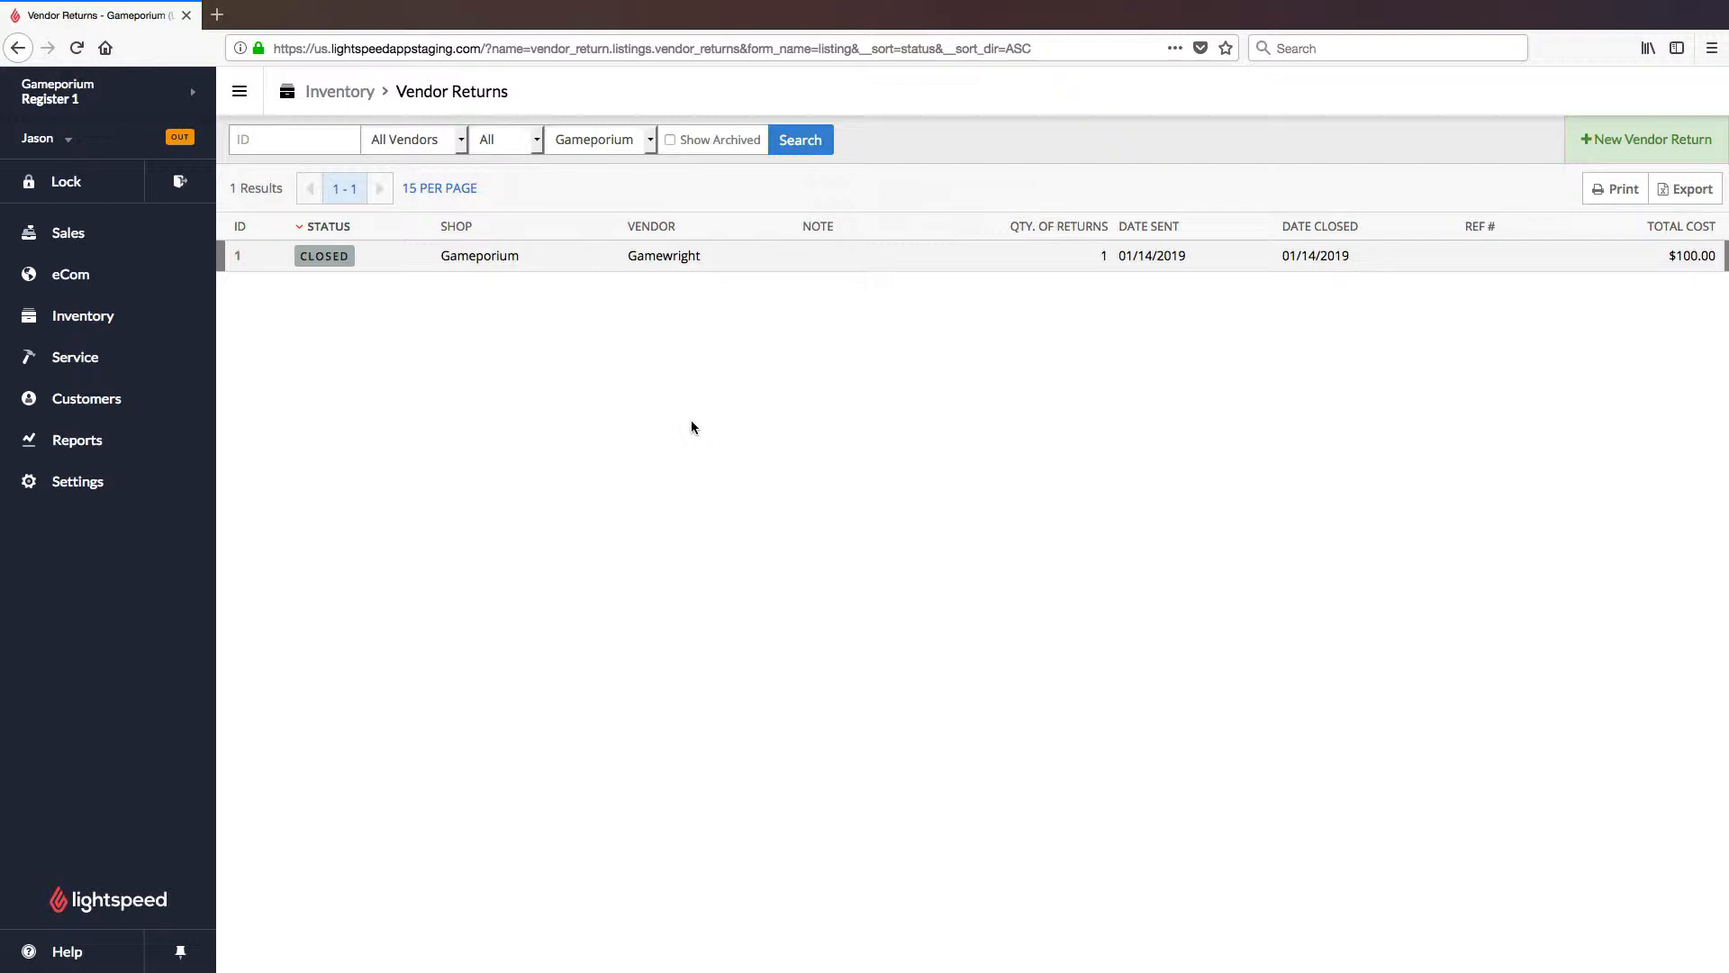
{"action": "left_click", "coordinate": [1660, 144]}
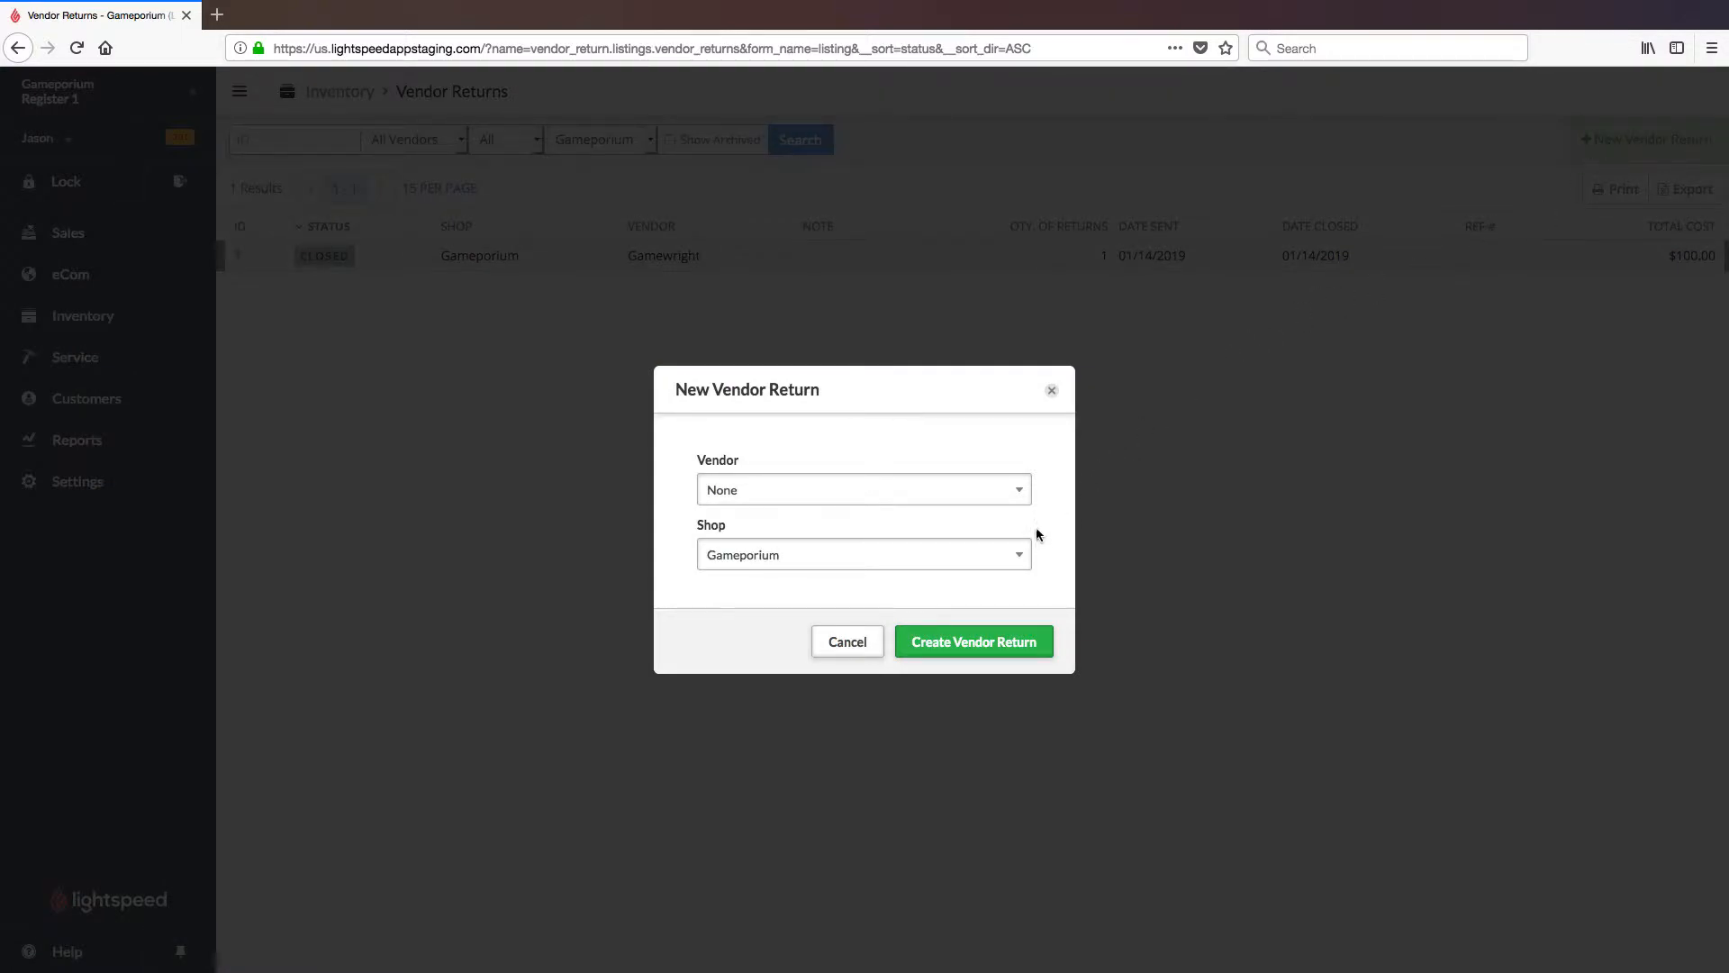
{"action": "left_click", "coordinate": [1023, 498]}
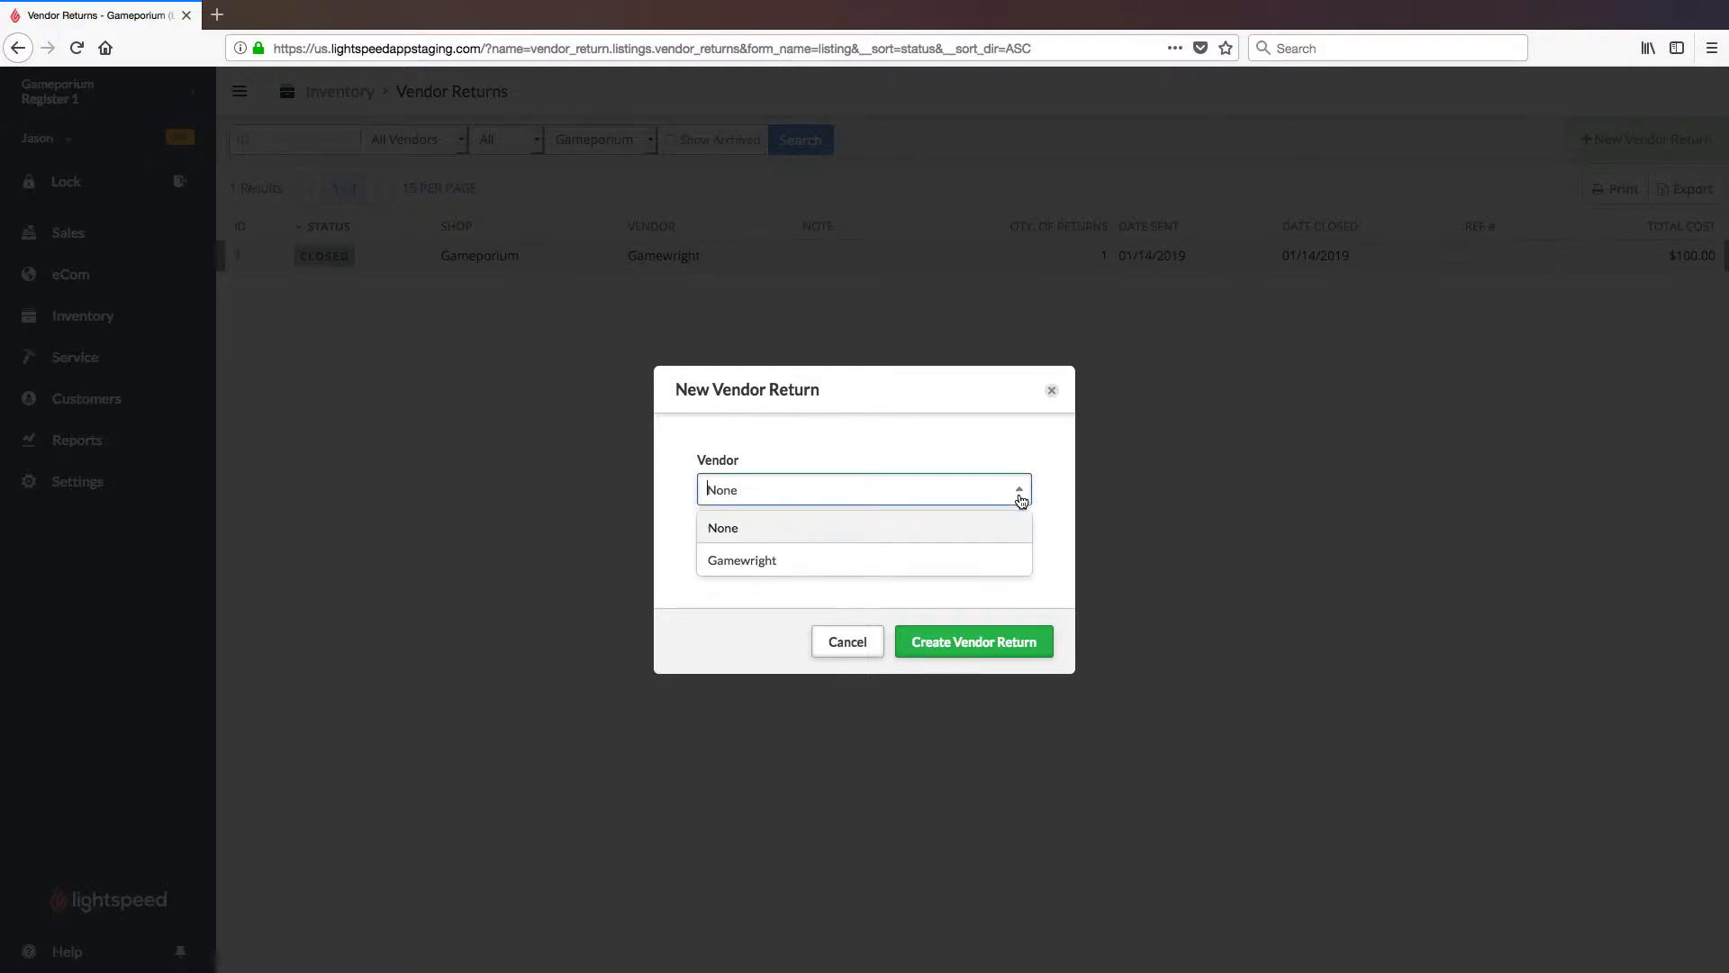
{"action": "left_click", "coordinate": [957, 555]}
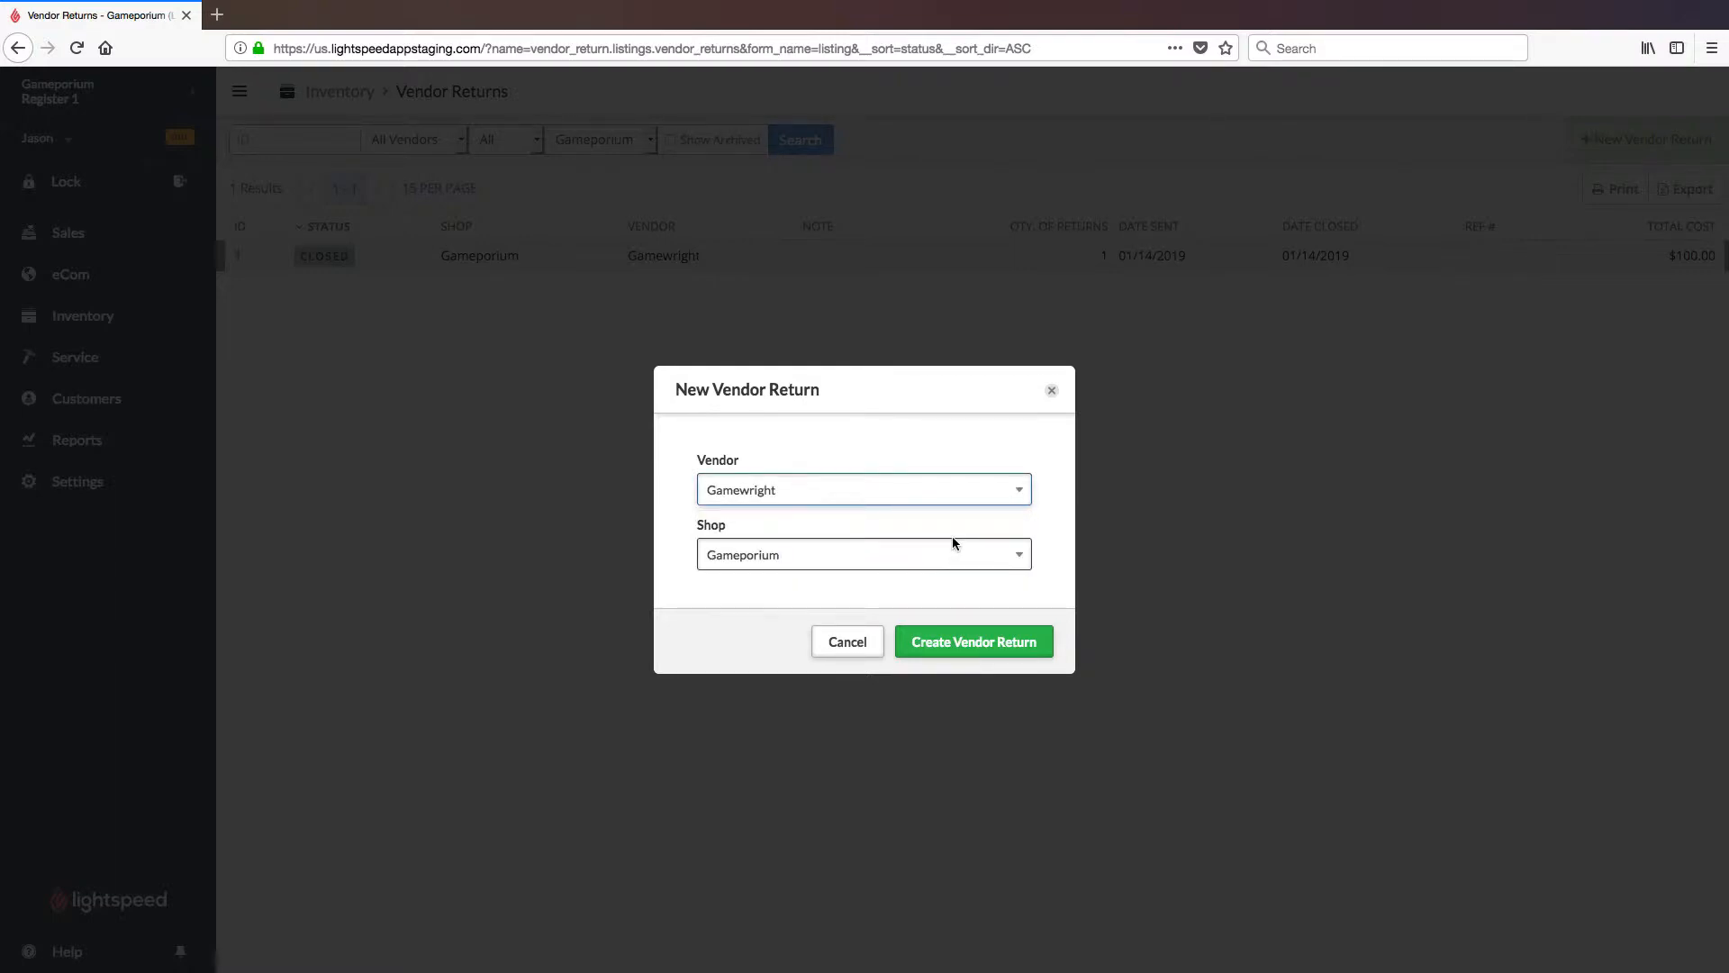
{"action": "left_click", "coordinate": [1024, 652]}
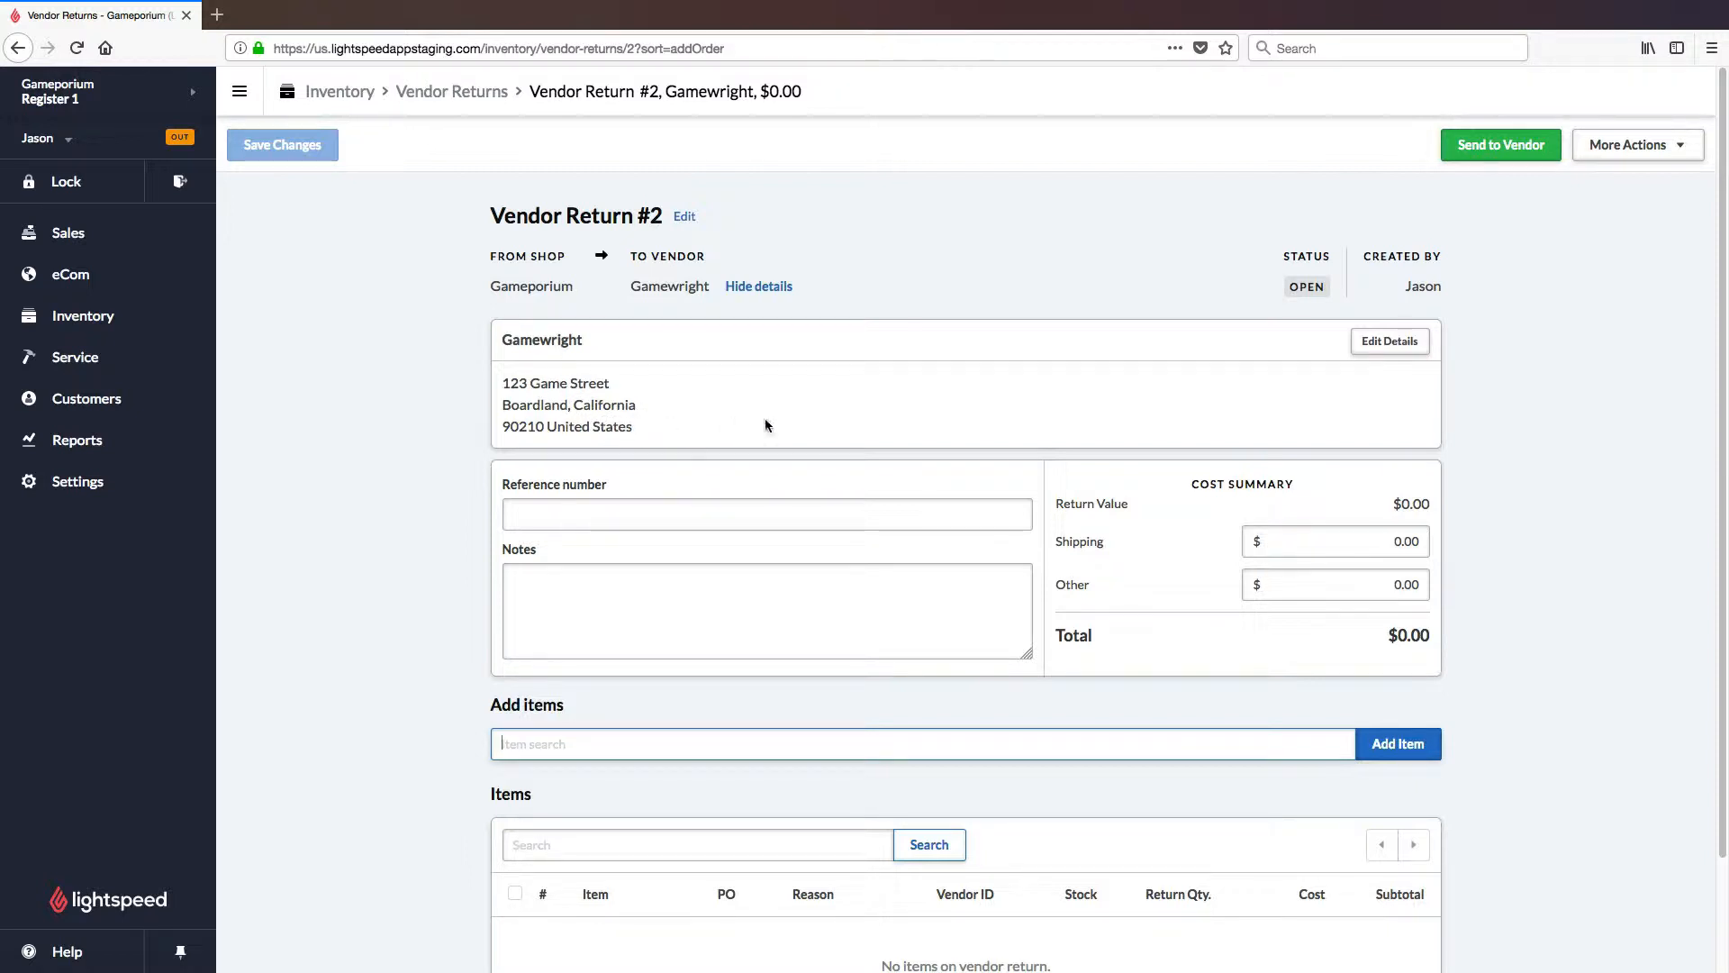
Step: Review Gamewright's vendor record, go back to Vendor Return #2, and collapse the vendor details there
{"action": "left_click", "coordinate": [1406, 354]}
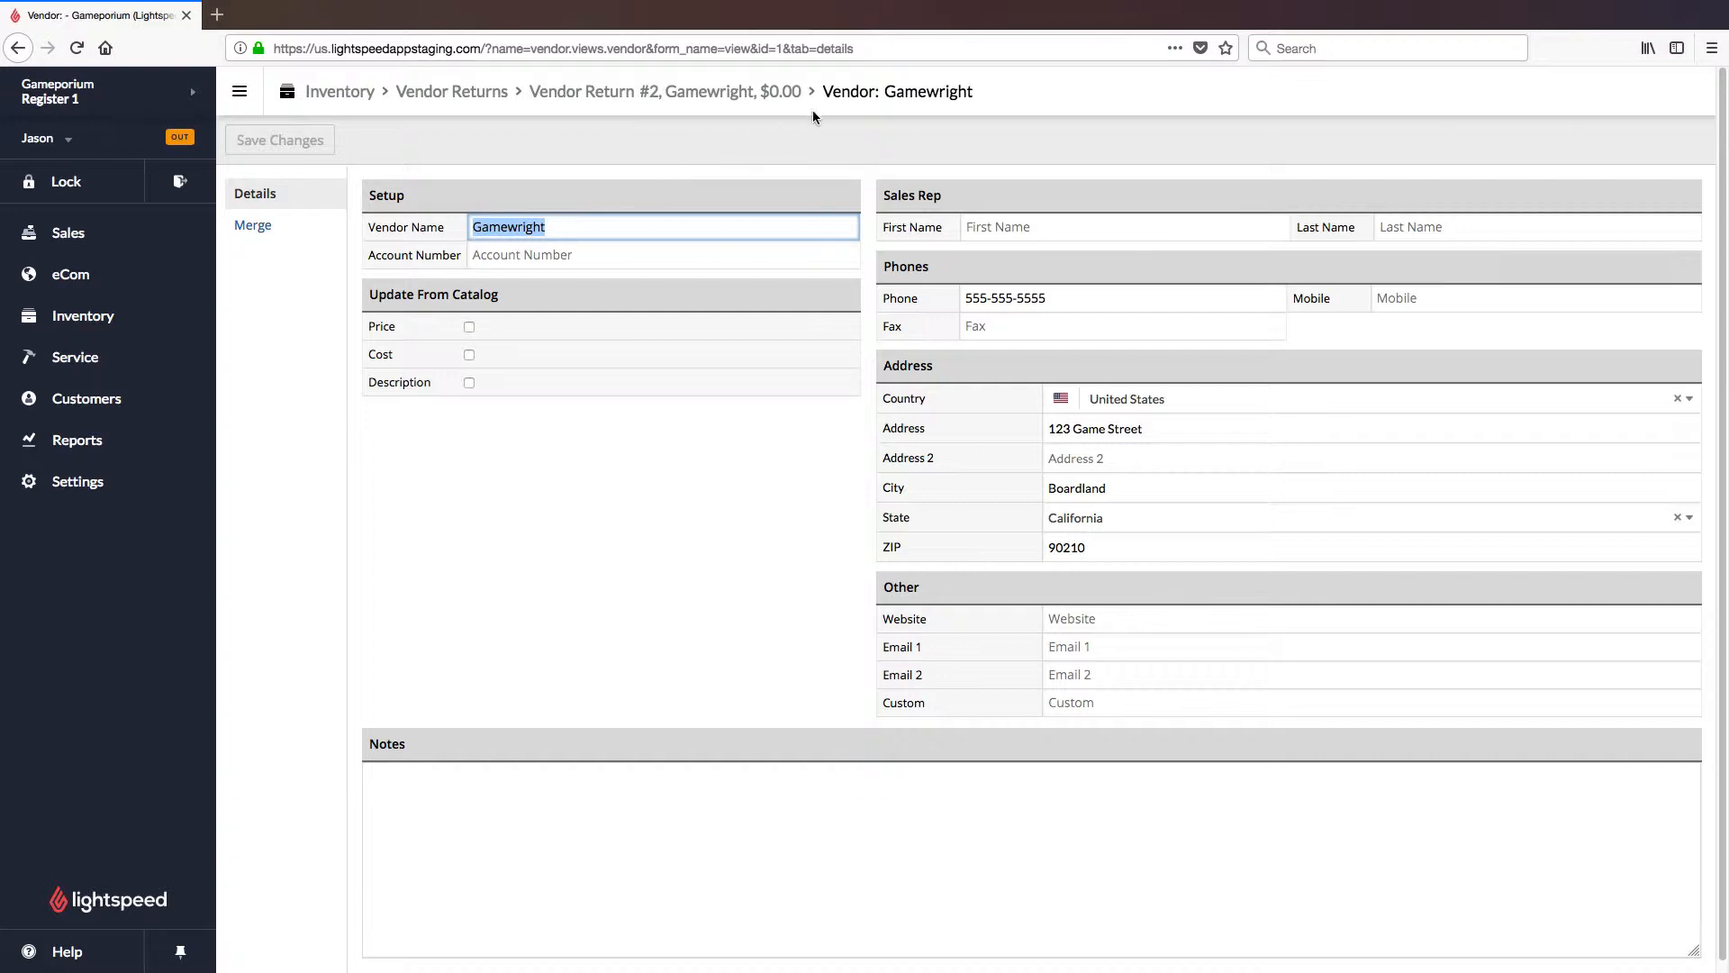
{"action": "left_click", "coordinate": [761, 102]}
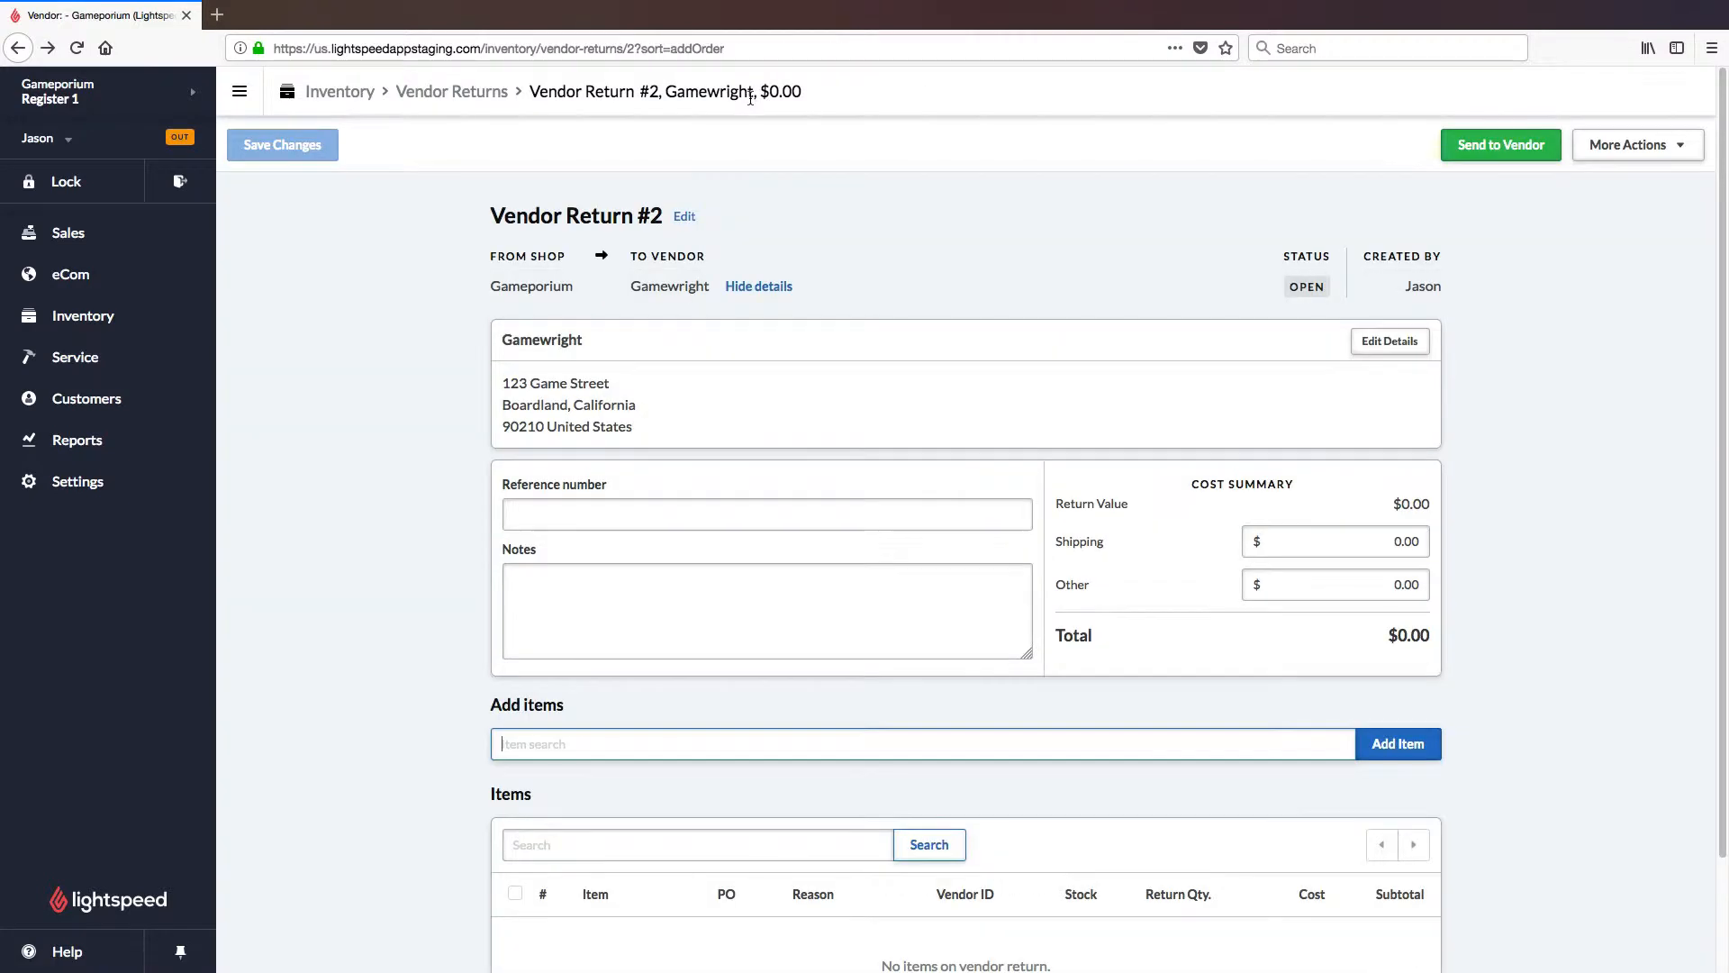
{"action": "left_click", "coordinate": [784, 289]}
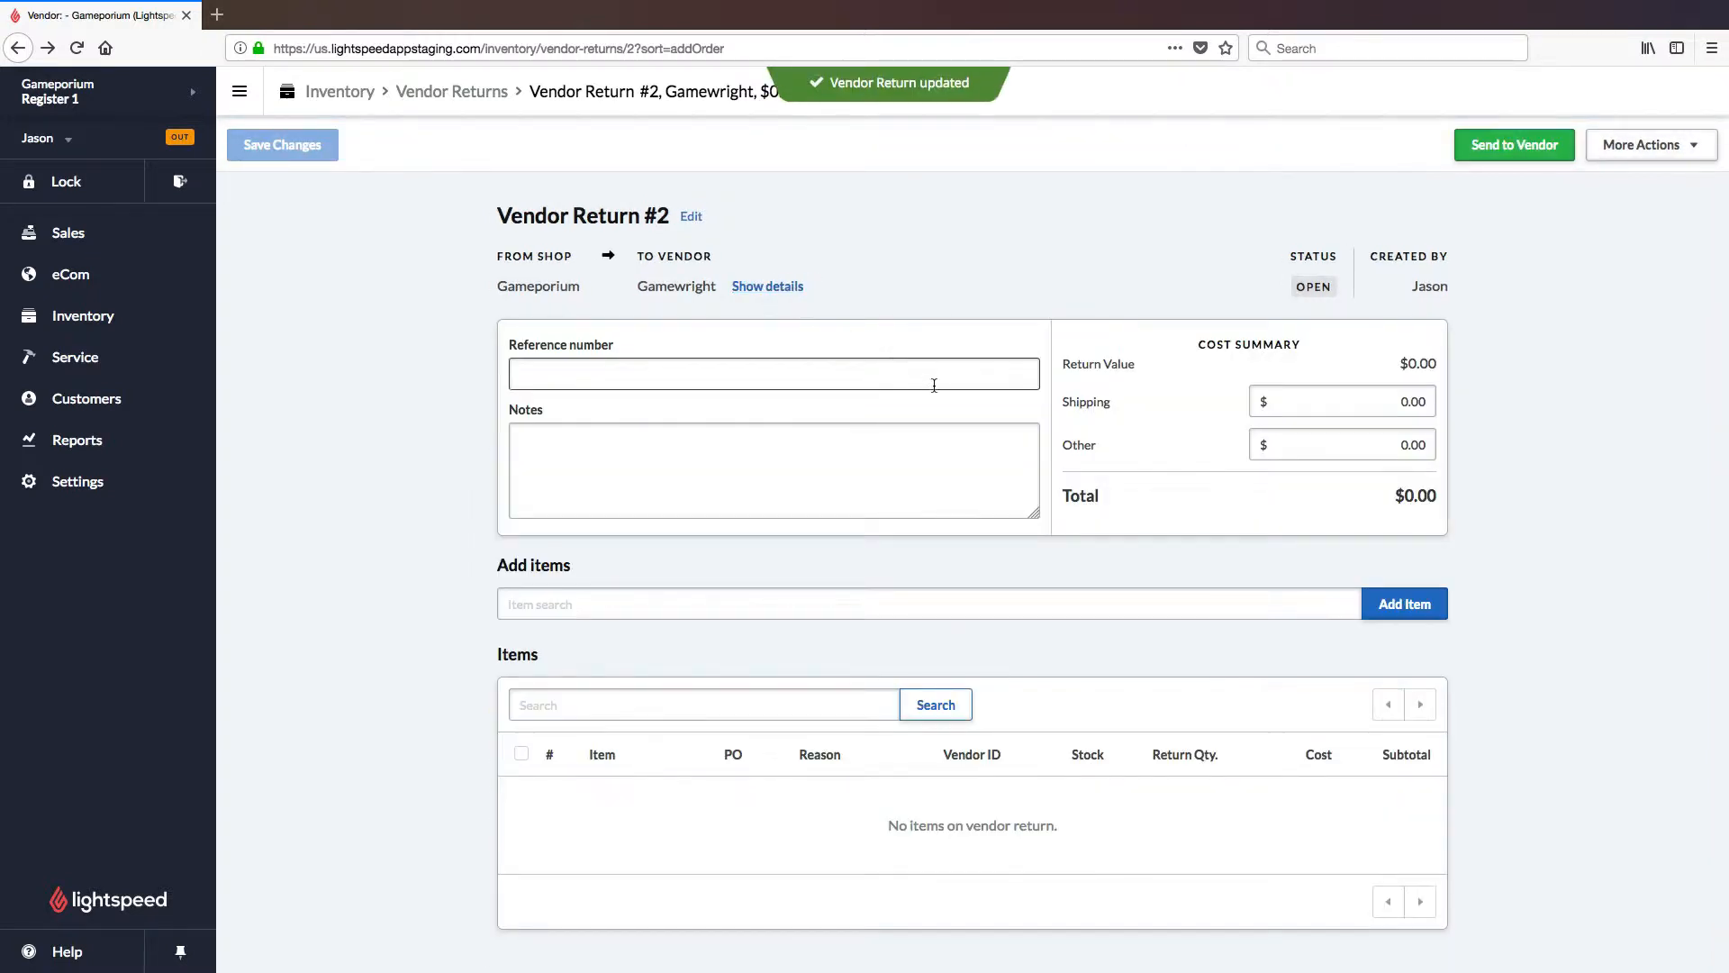
{"action": "left_click", "coordinate": [789, 287]}
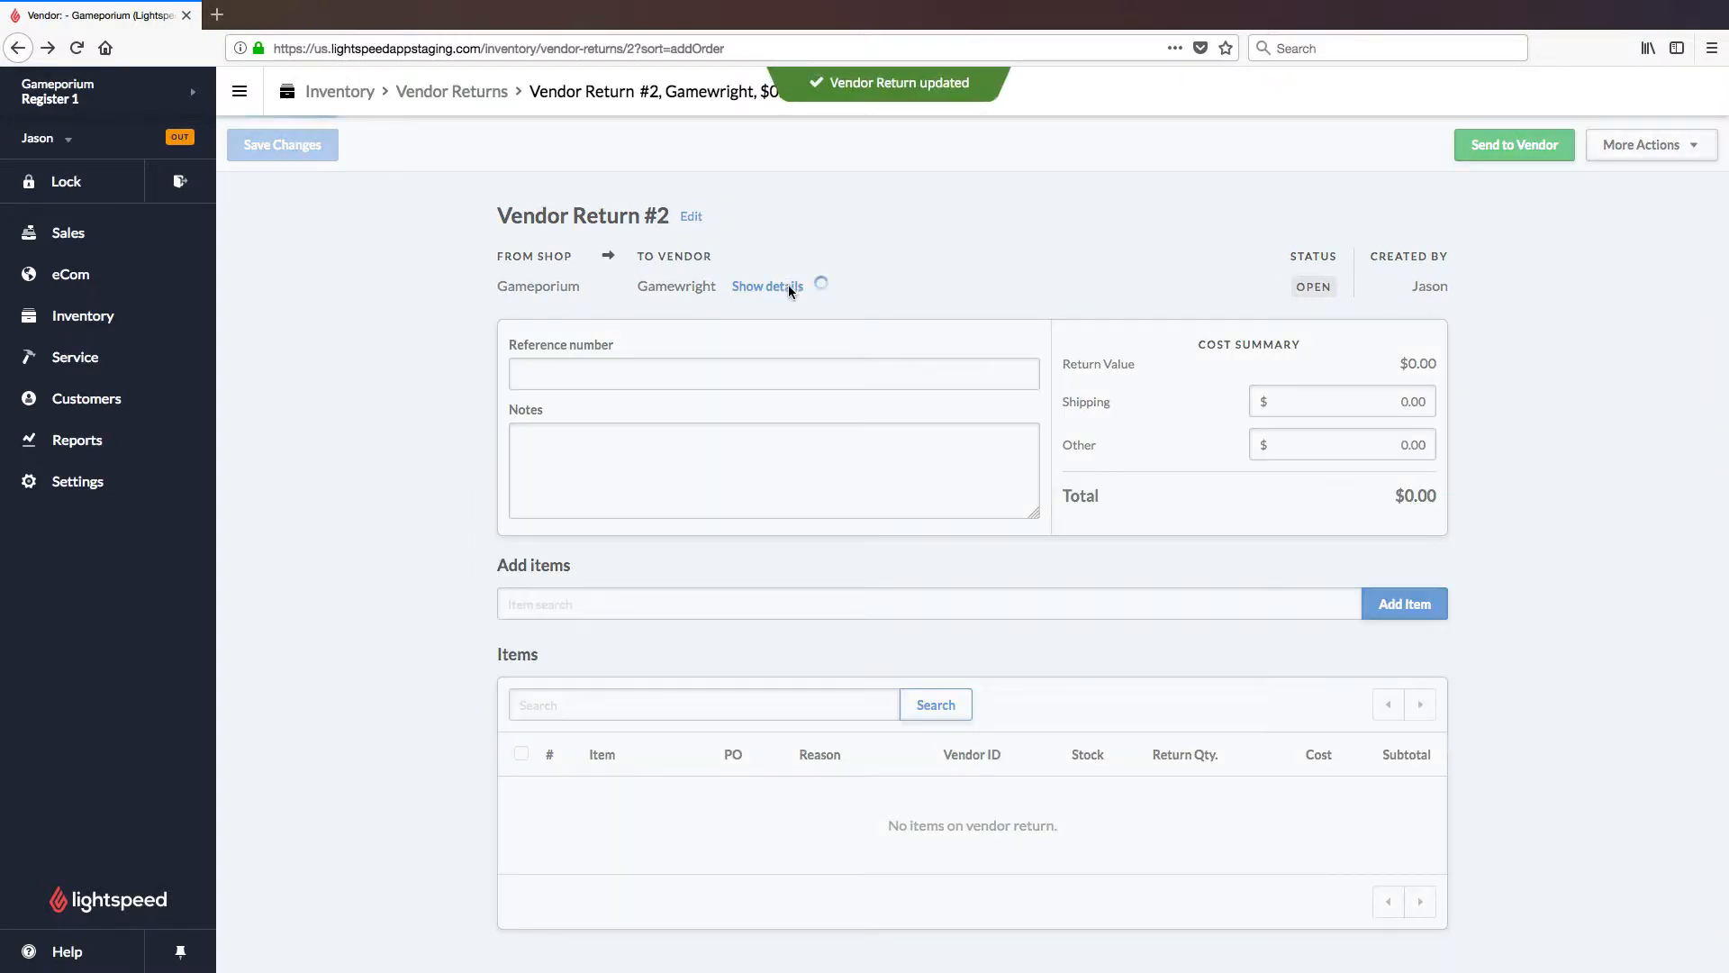
{"action": "left_click", "coordinate": [789, 288]}
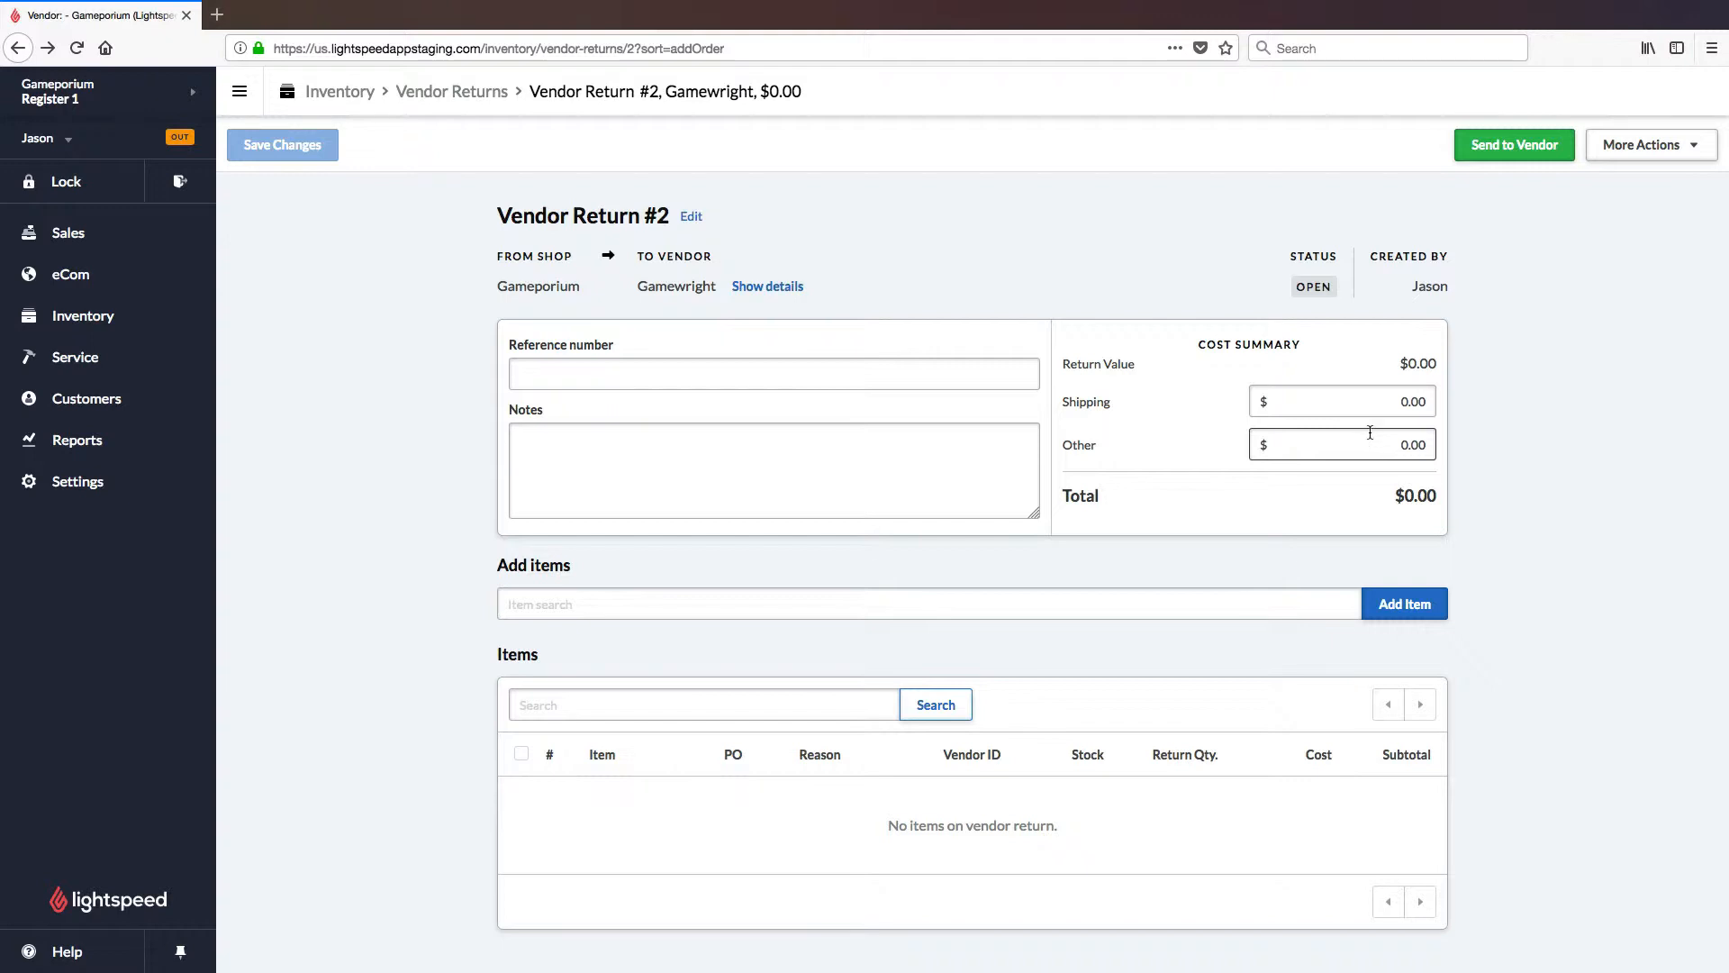
Step: Add the Wooden Dice Tower and Gloomhaven to the vendor return by searching for "dice" and "gloomhaven"
{"action": "left_click", "coordinate": [696, 697]}
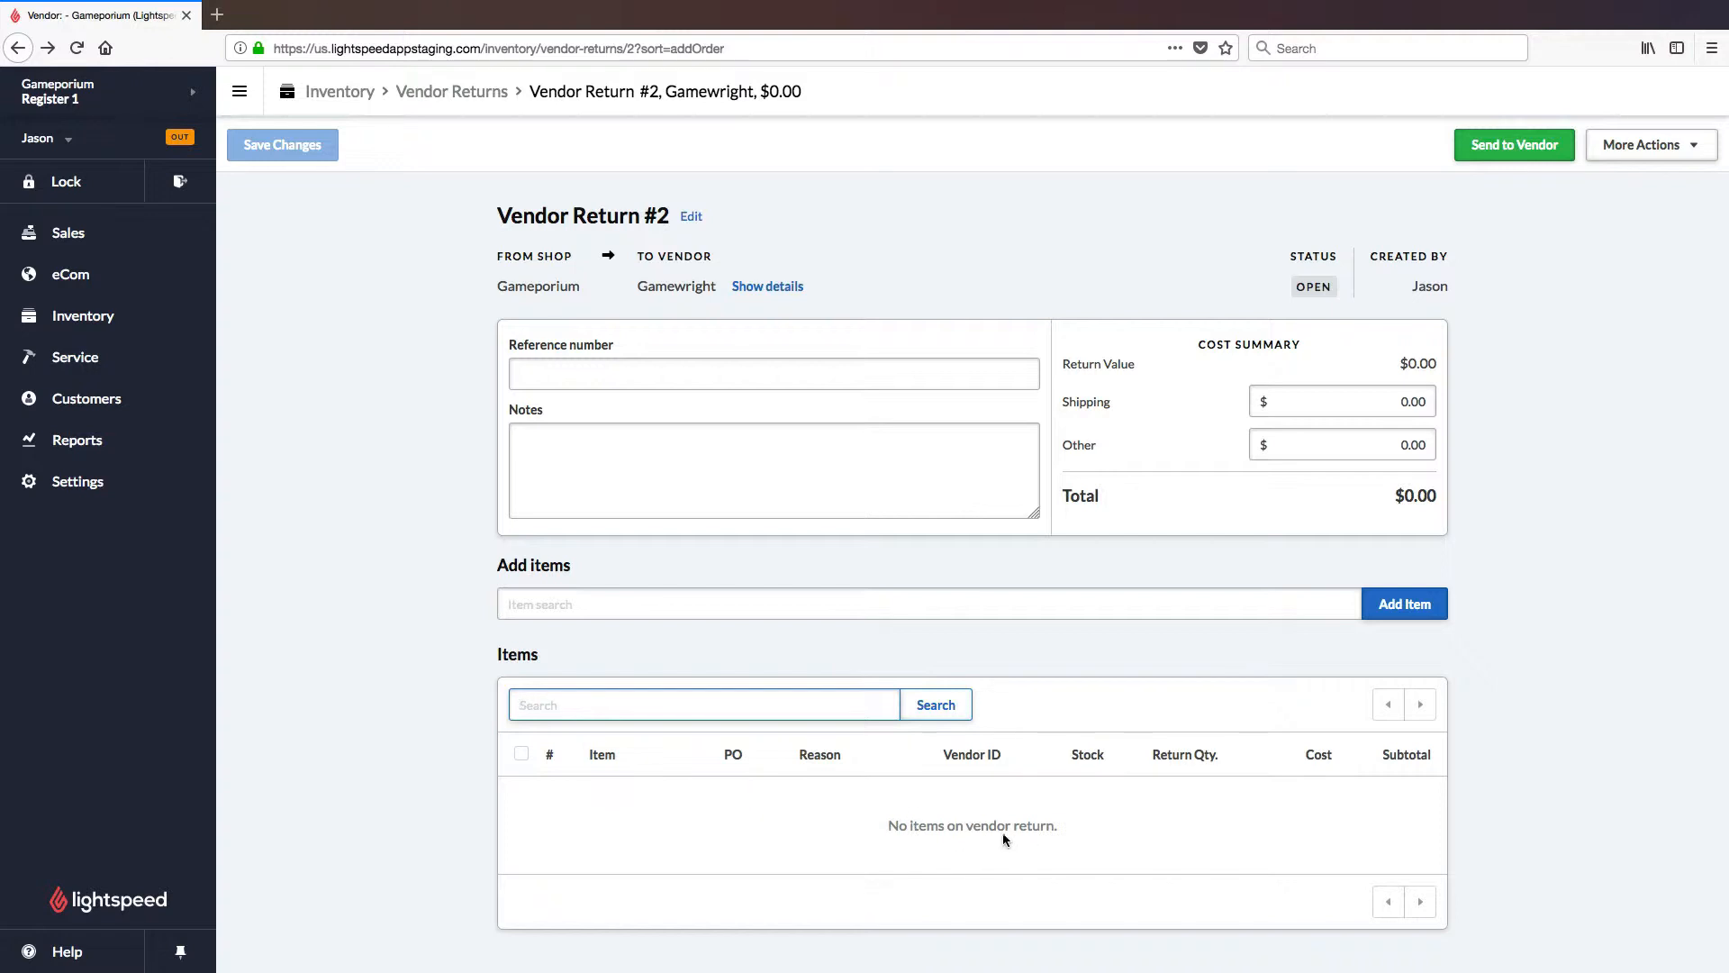
{"action": "left_click", "coordinate": [658, 610]}
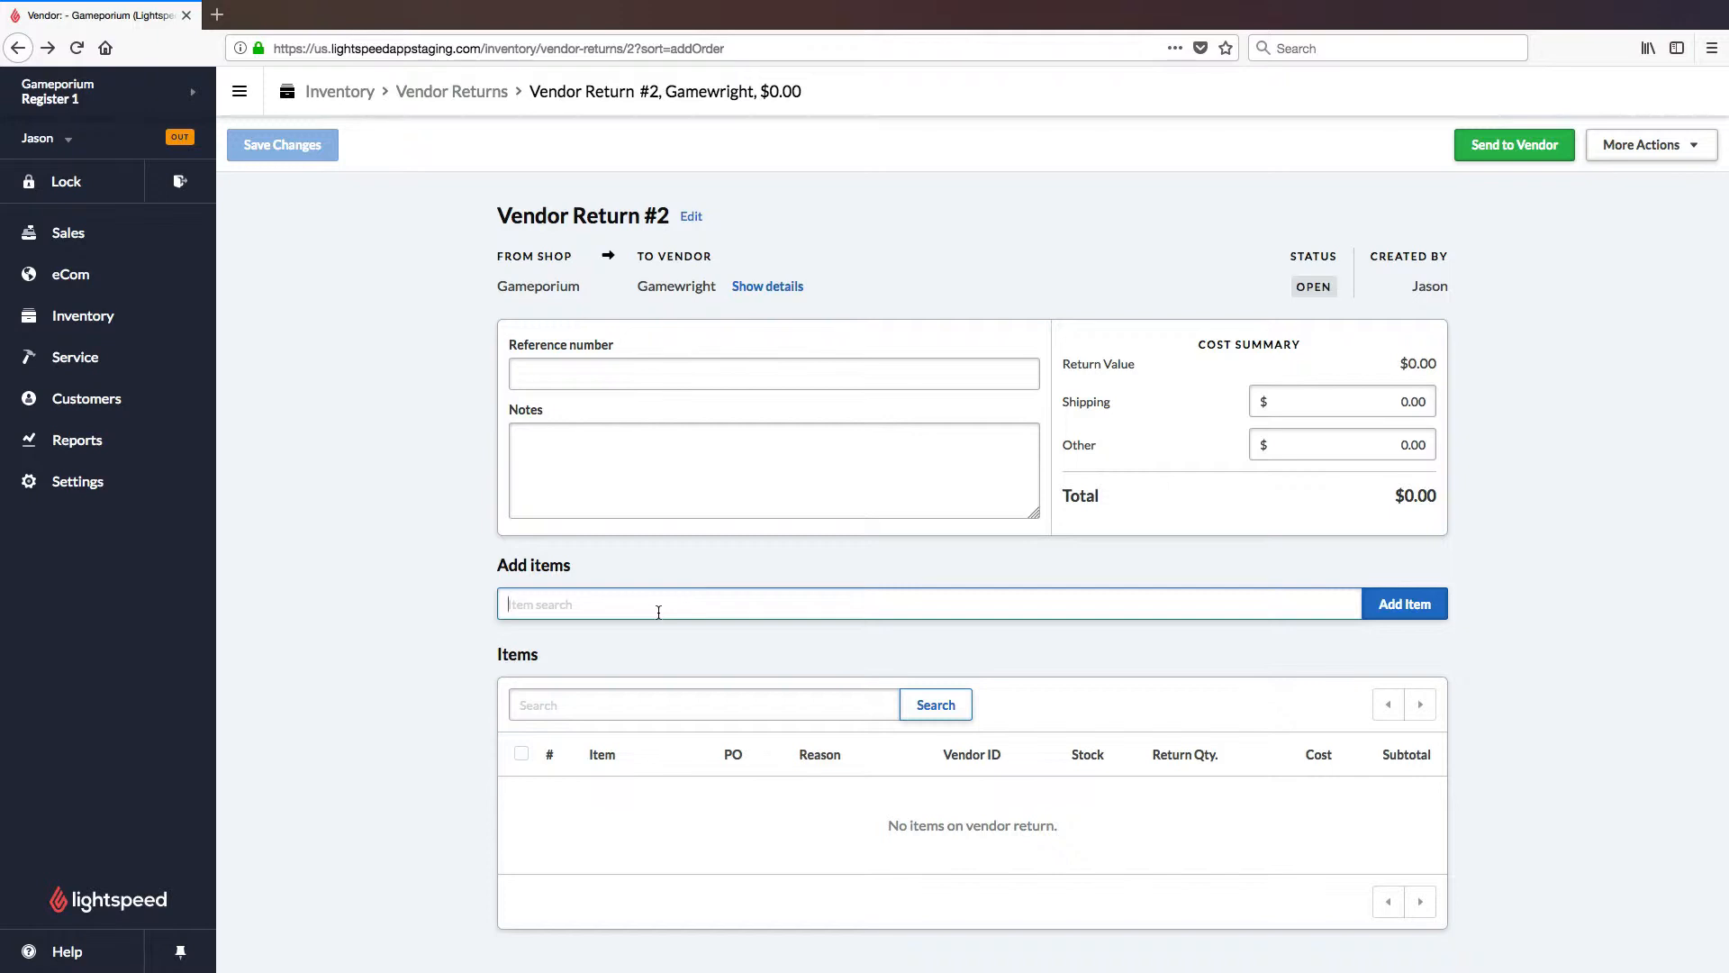
{"action": "type", "text": "dice"}
{"action": "key", "text": "Return"}
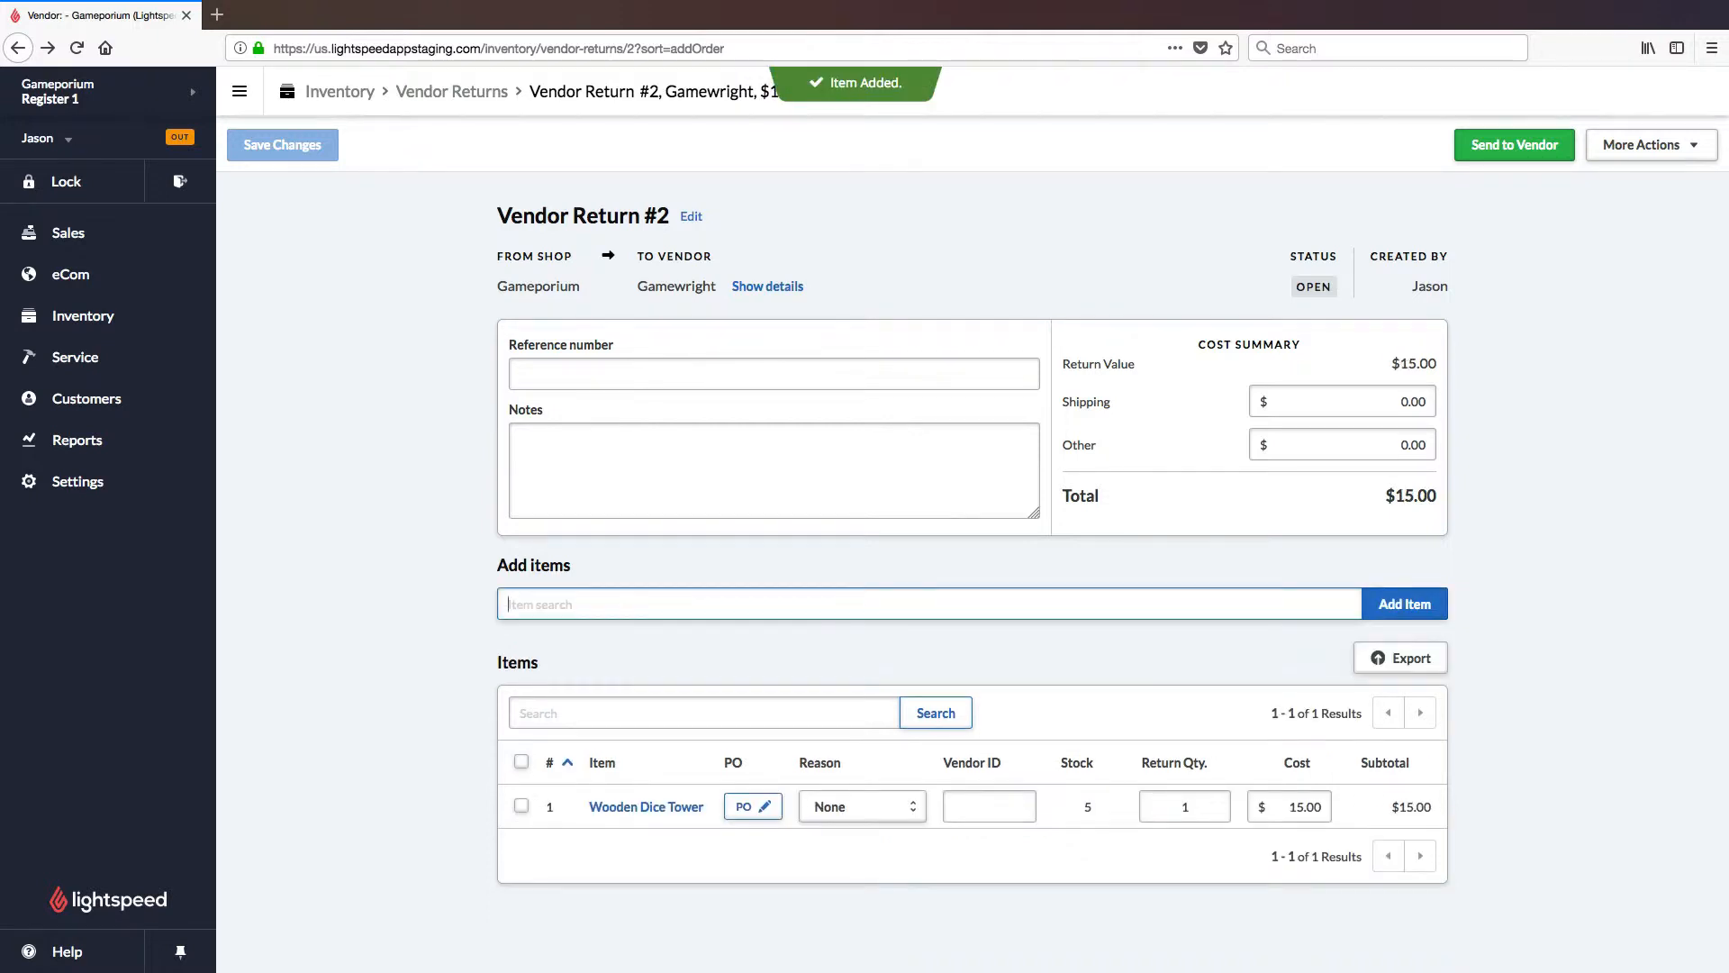
{"action": "type", "text": "gloomhave"}
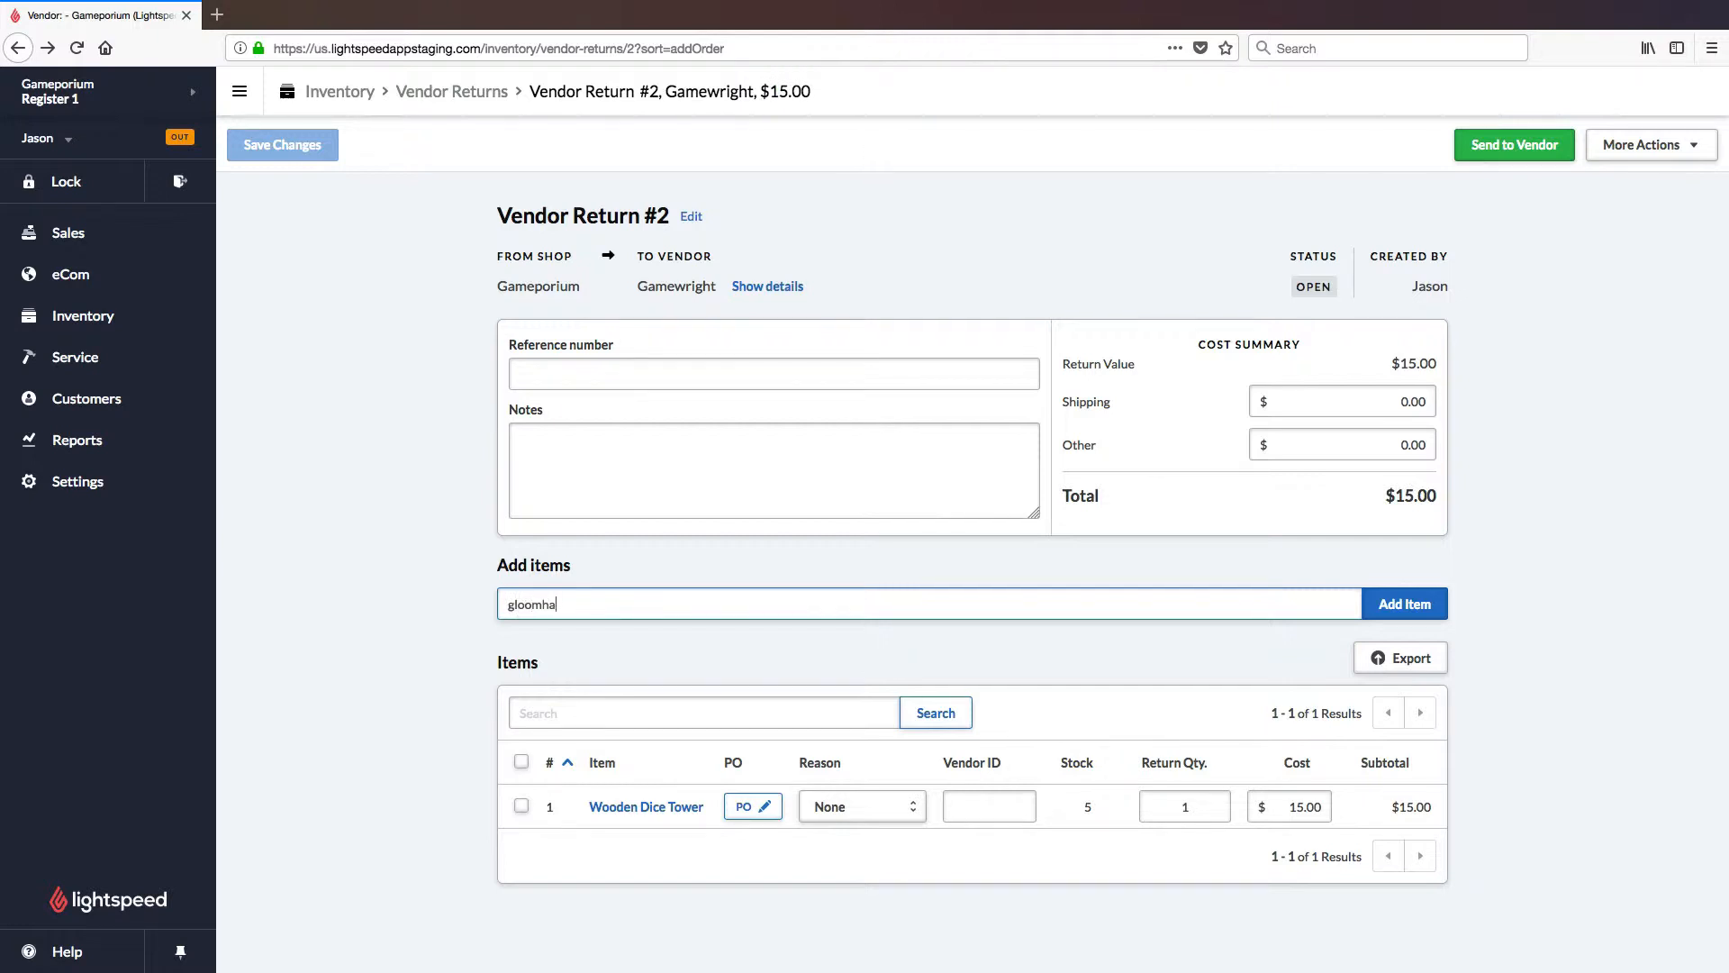
{"action": "key", "text": "Return"}
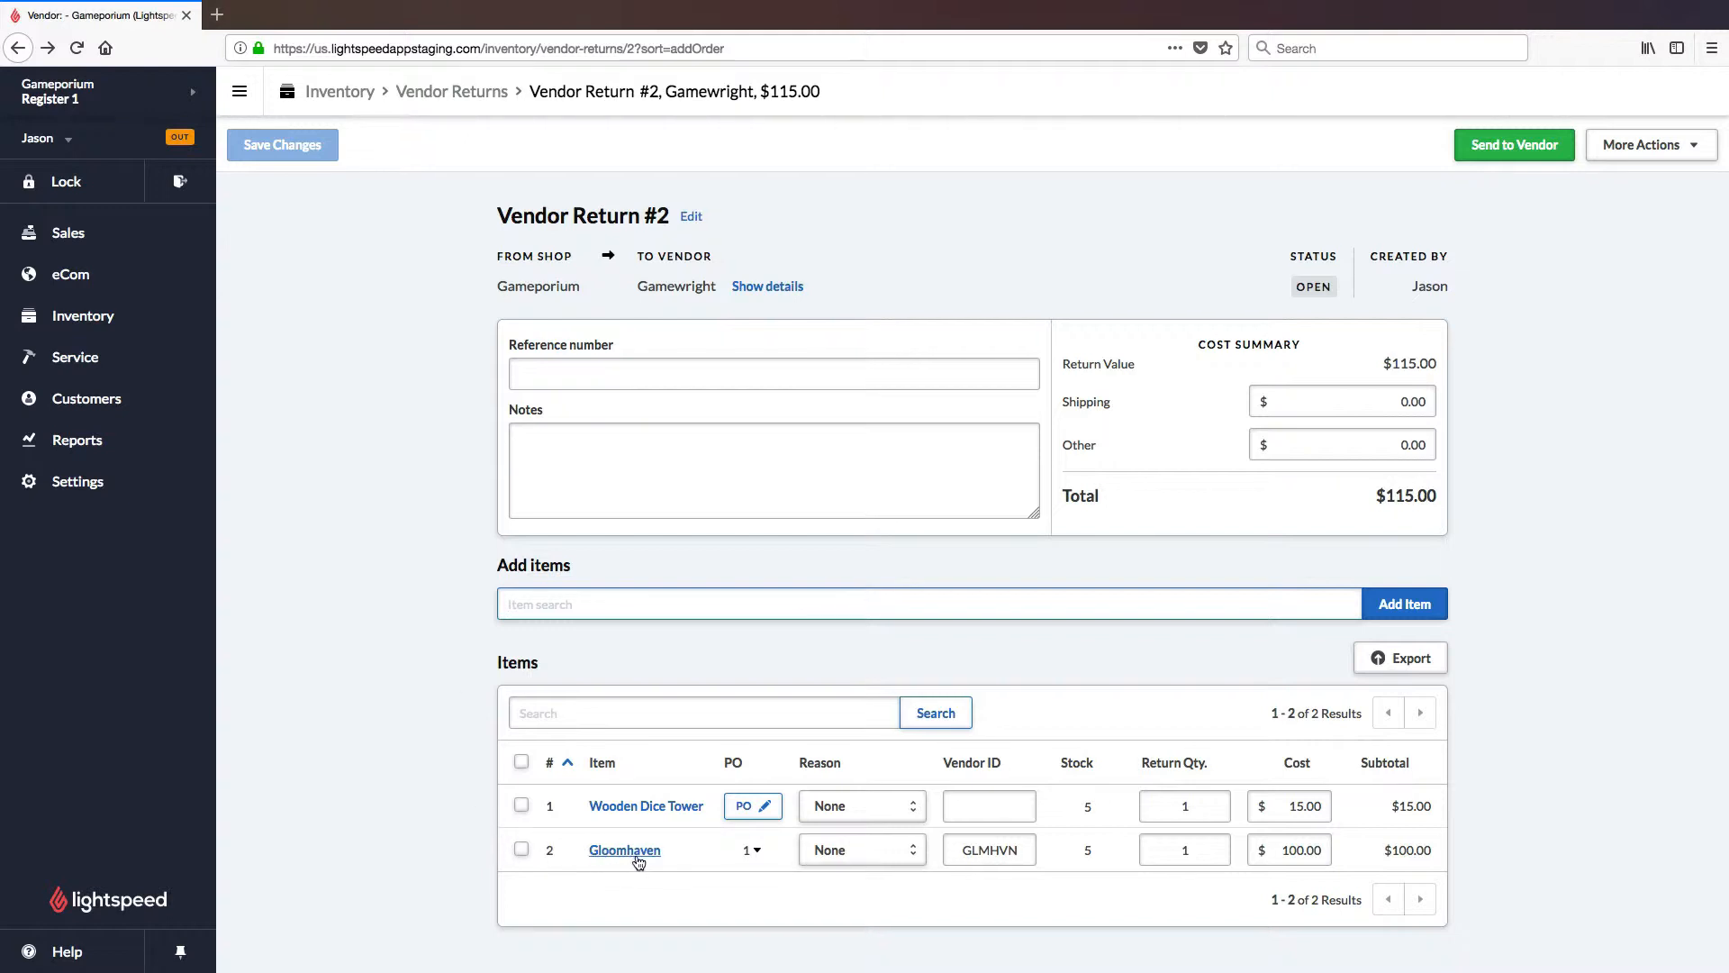
Step: Examine Gloomhaven's purchase order options and the Wooden Dice Tower's purchase order selection, then return to the vendor return without linking an order
{"action": "left_click", "coordinate": [758, 856]}
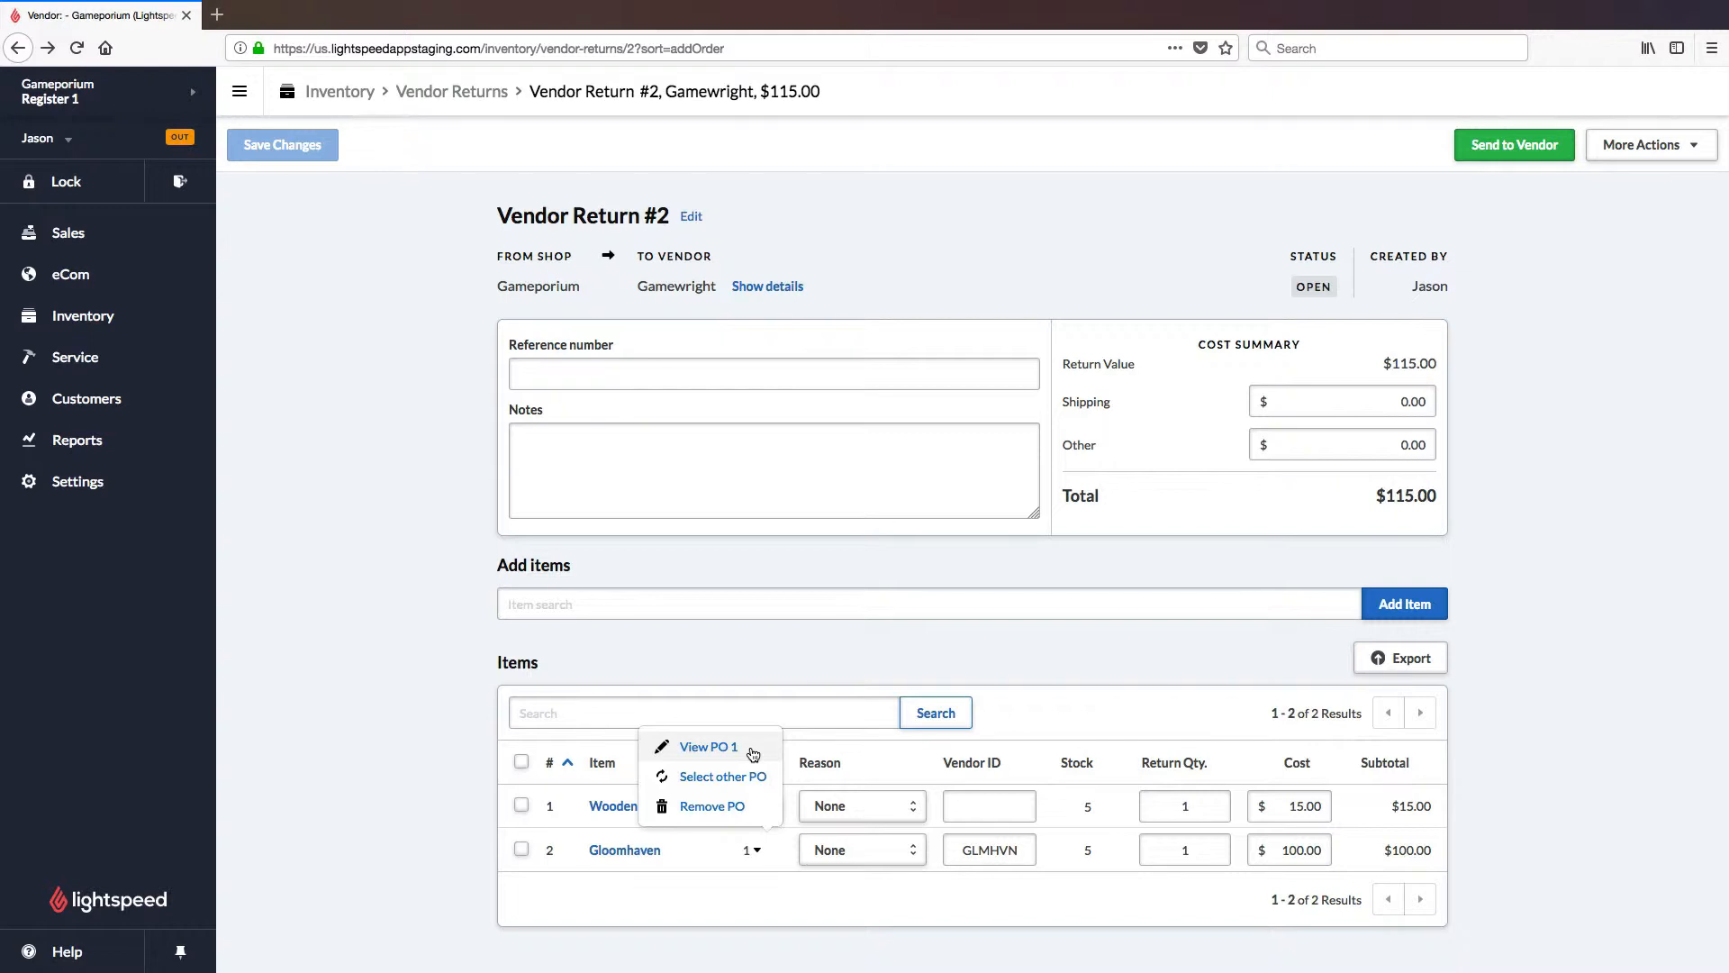
{"action": "left_click", "coordinate": [736, 808]}
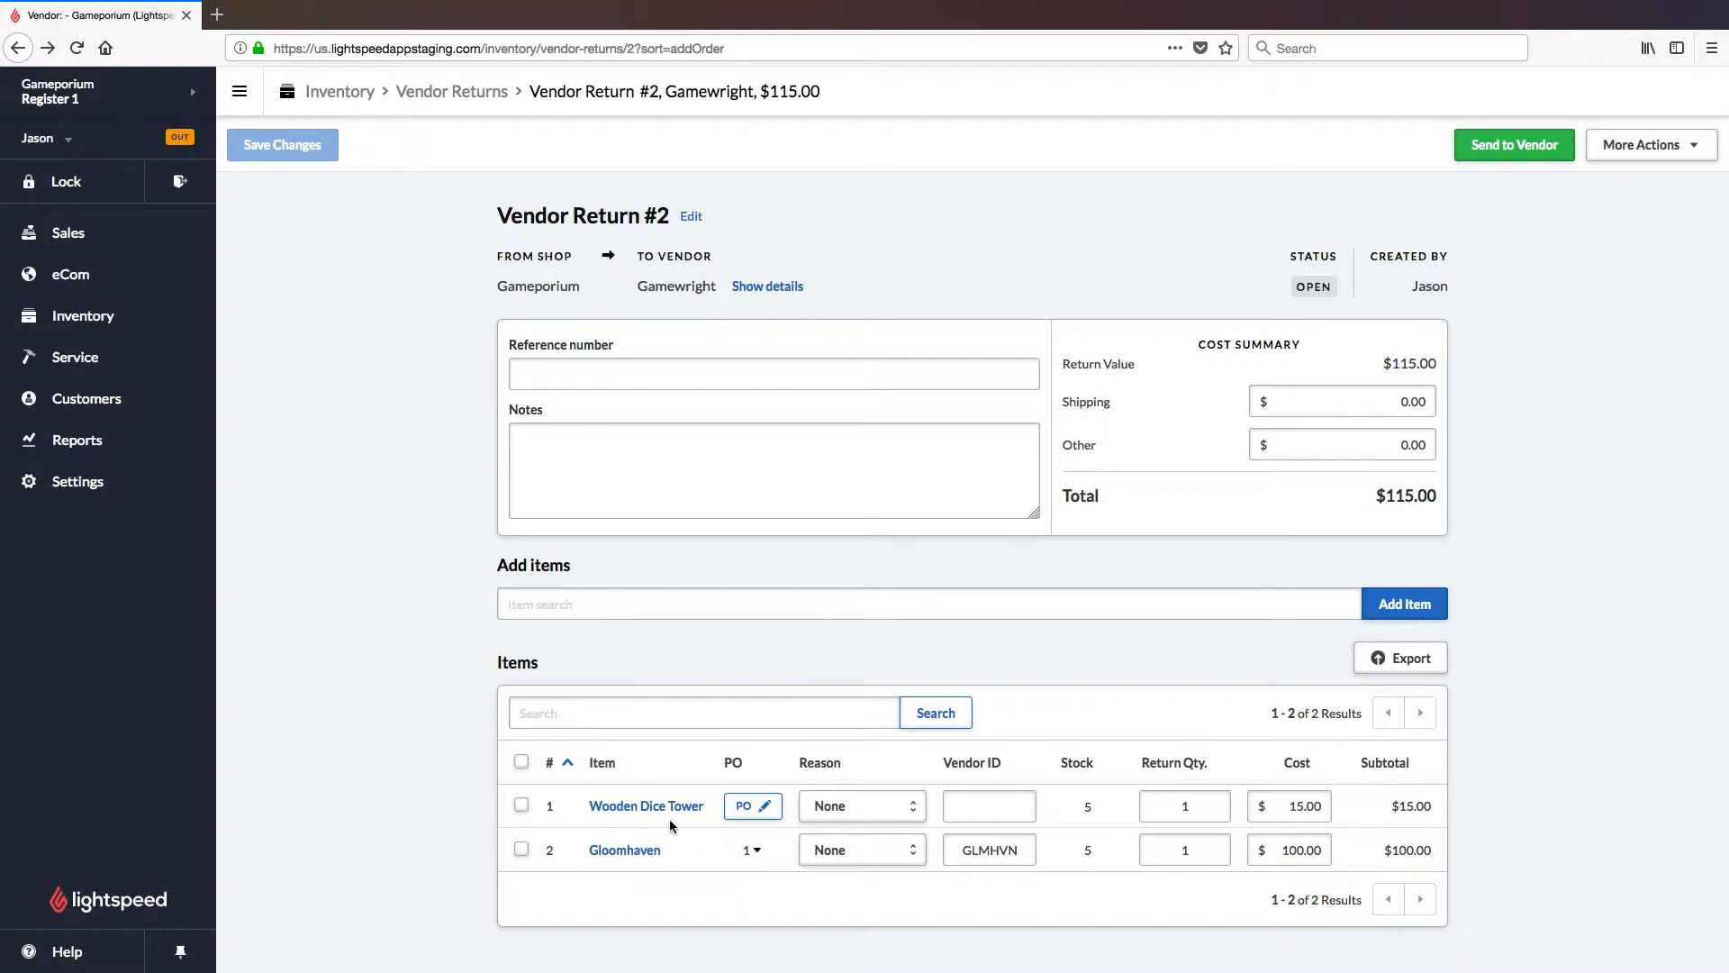
{"action": "left_click", "coordinate": [766, 809]}
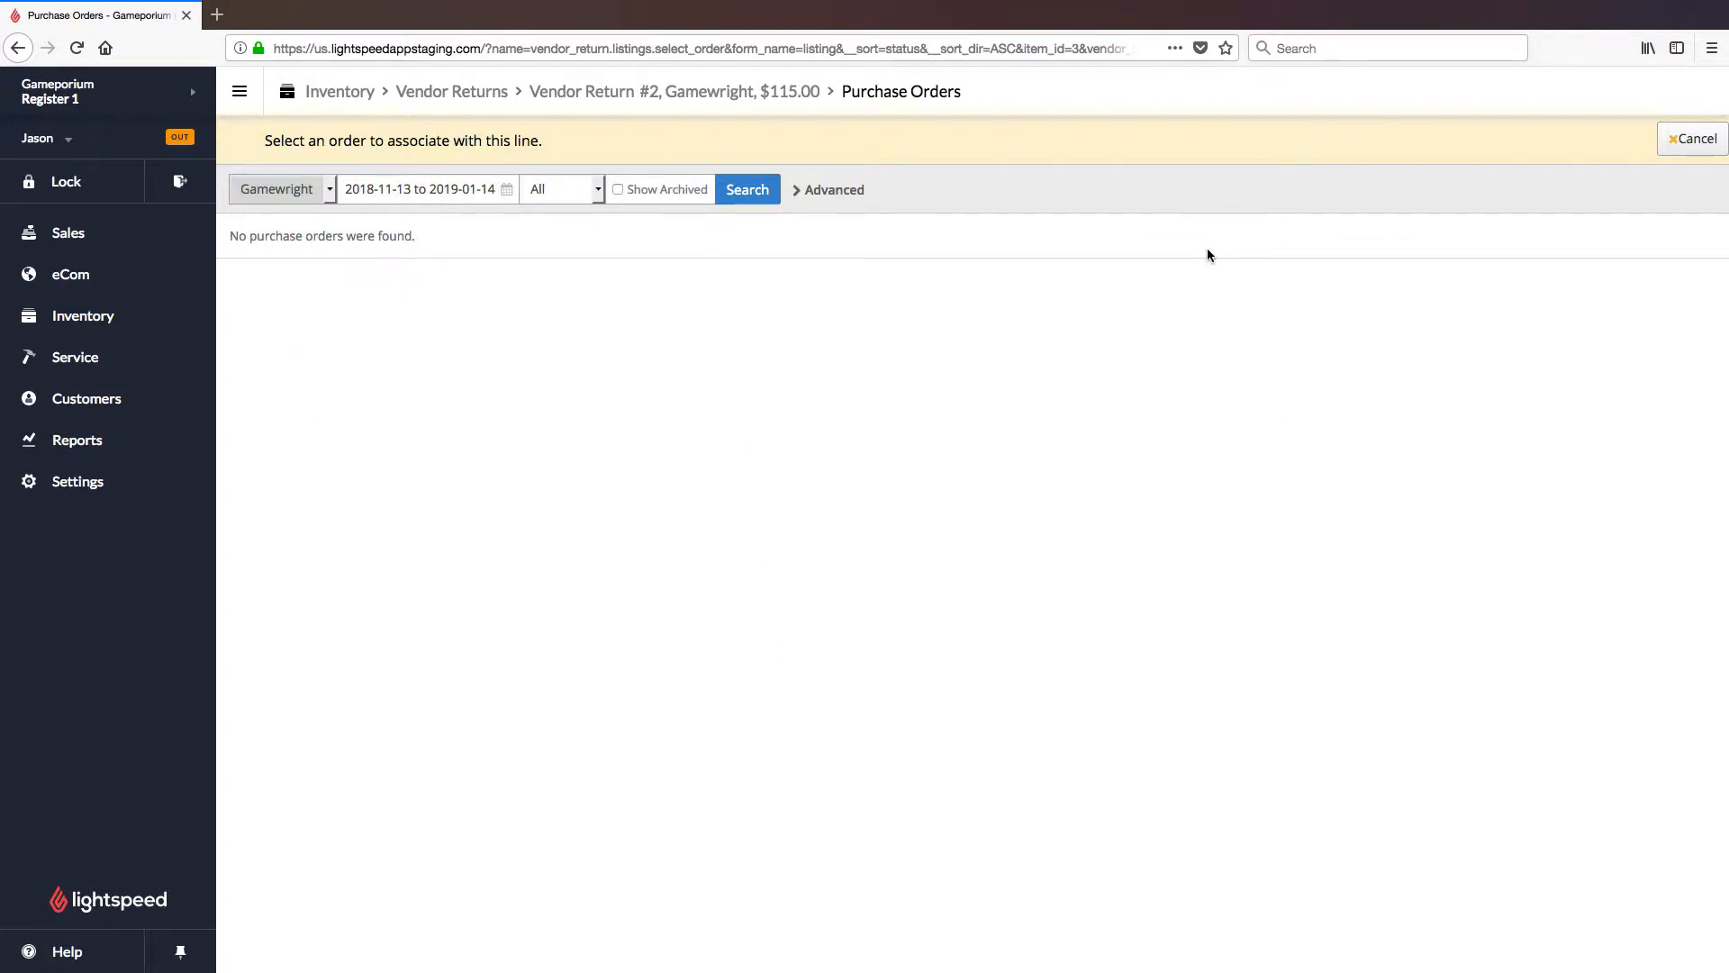
{"action": "left_click", "coordinate": [758, 90]}
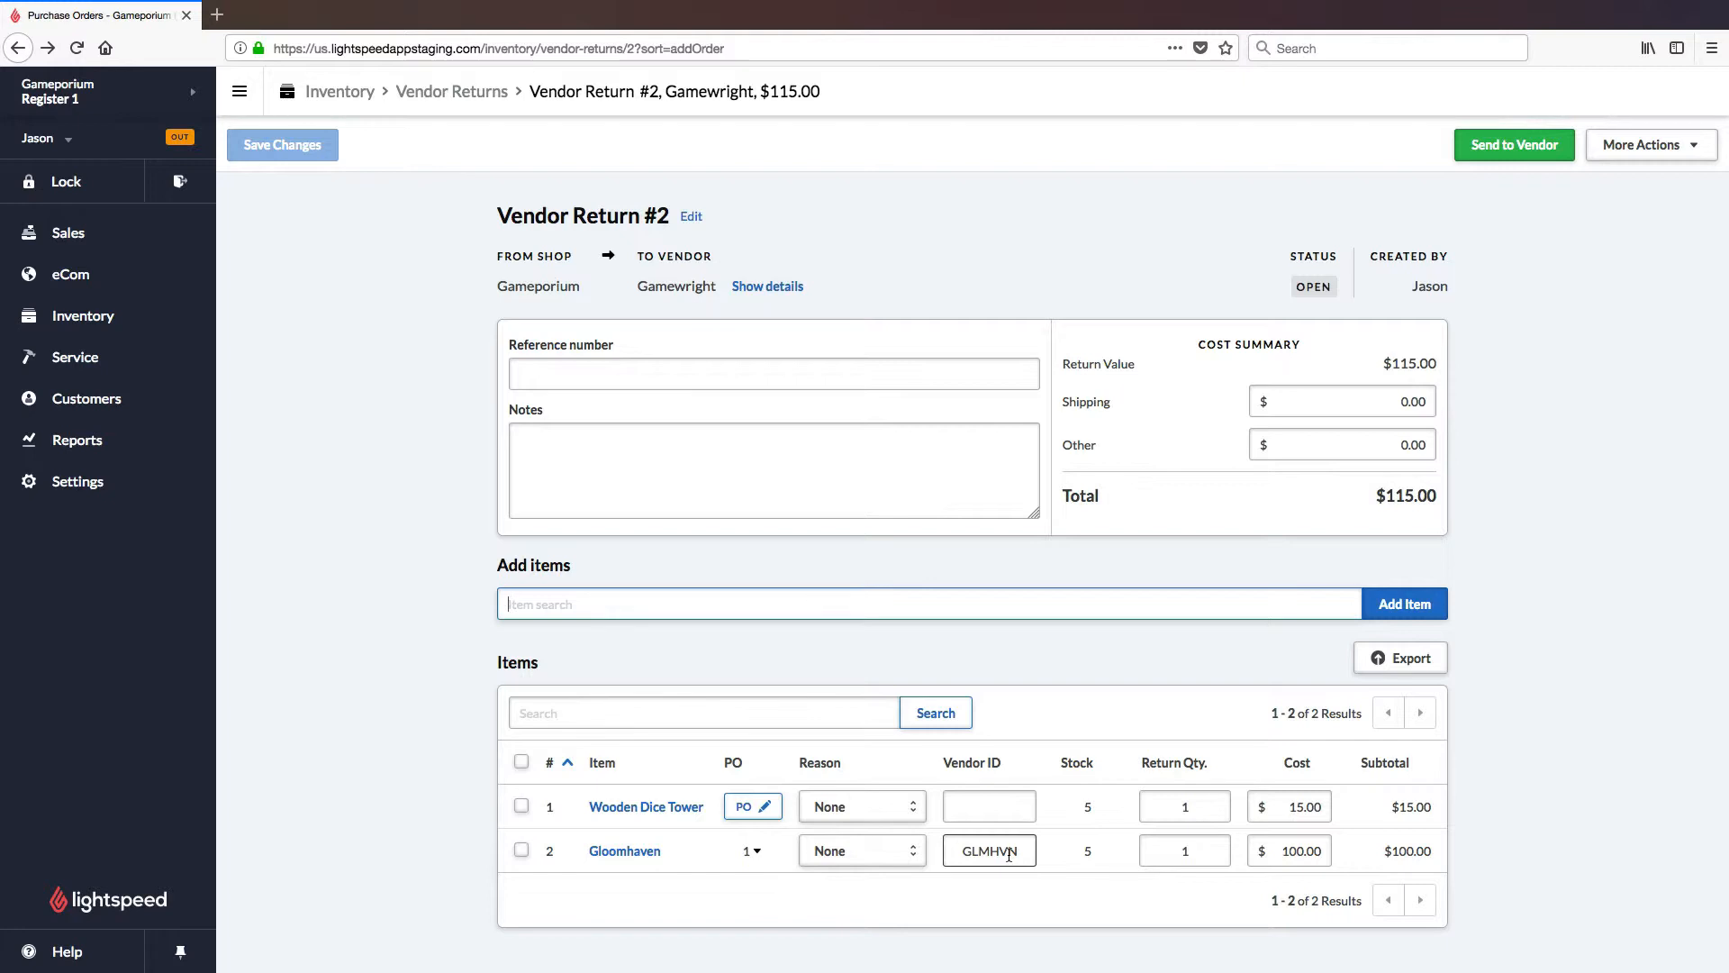
Step: Set the Wooden Dice Tower's return quantity to 2
{"action": "left_click", "coordinate": [1215, 807]}
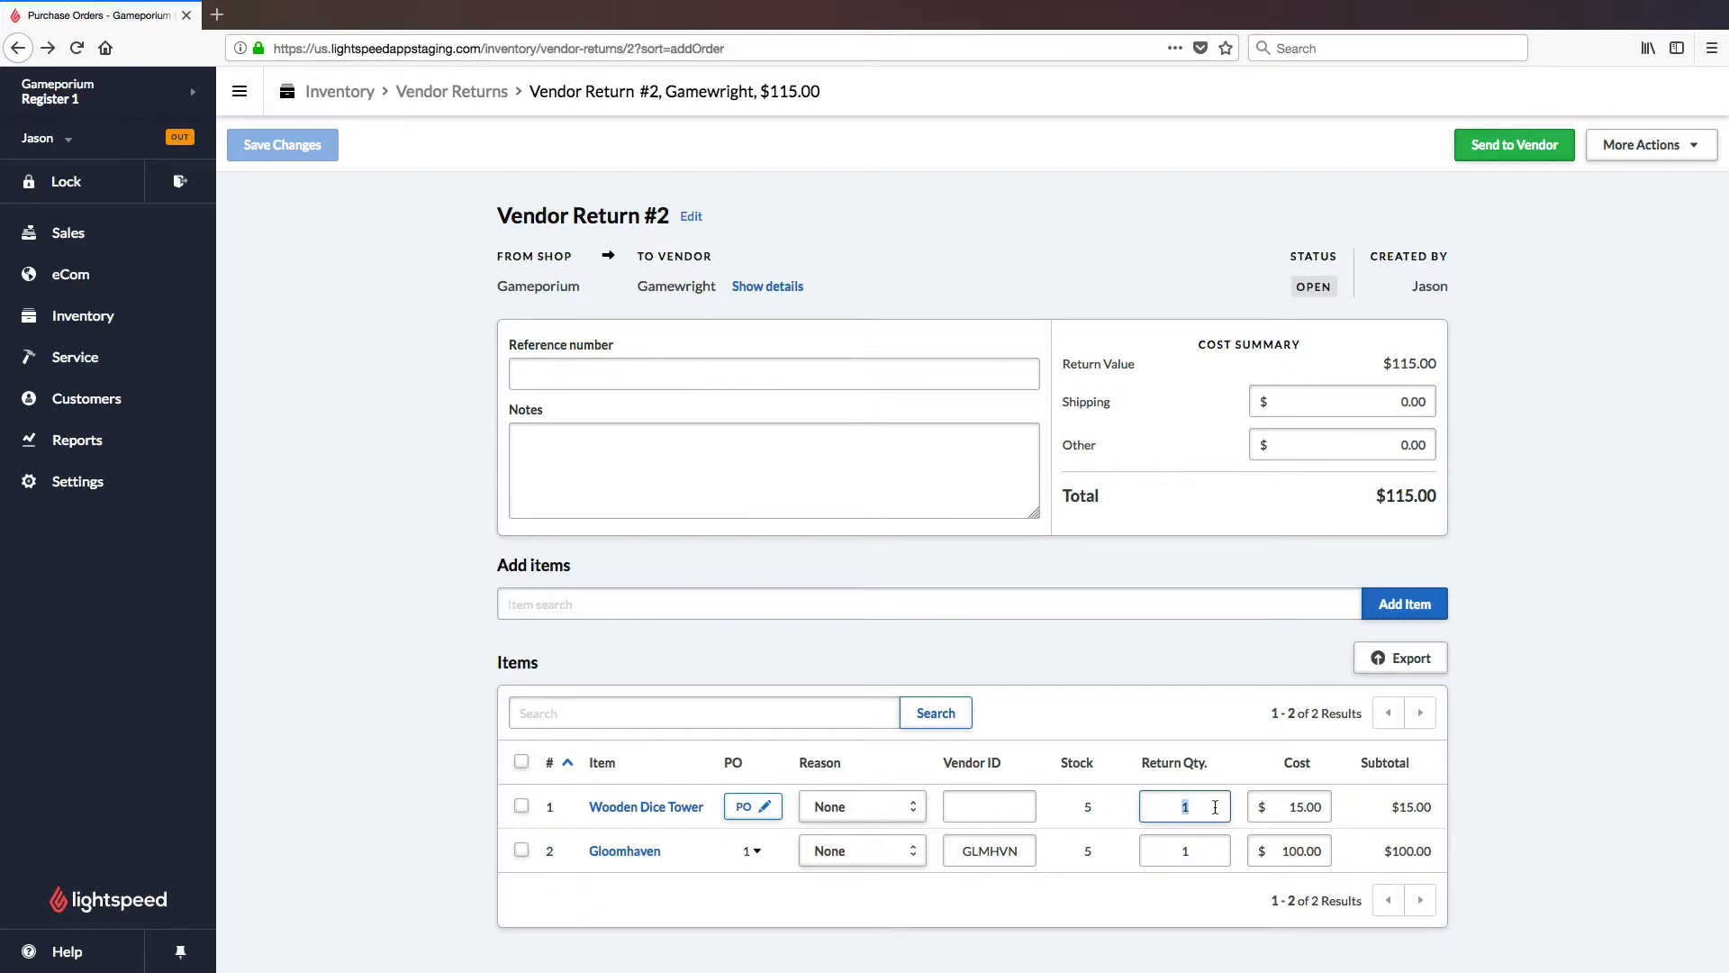
{"action": "type", "text": "2"}
{"action": "left_click", "coordinate": [1230, 780]}
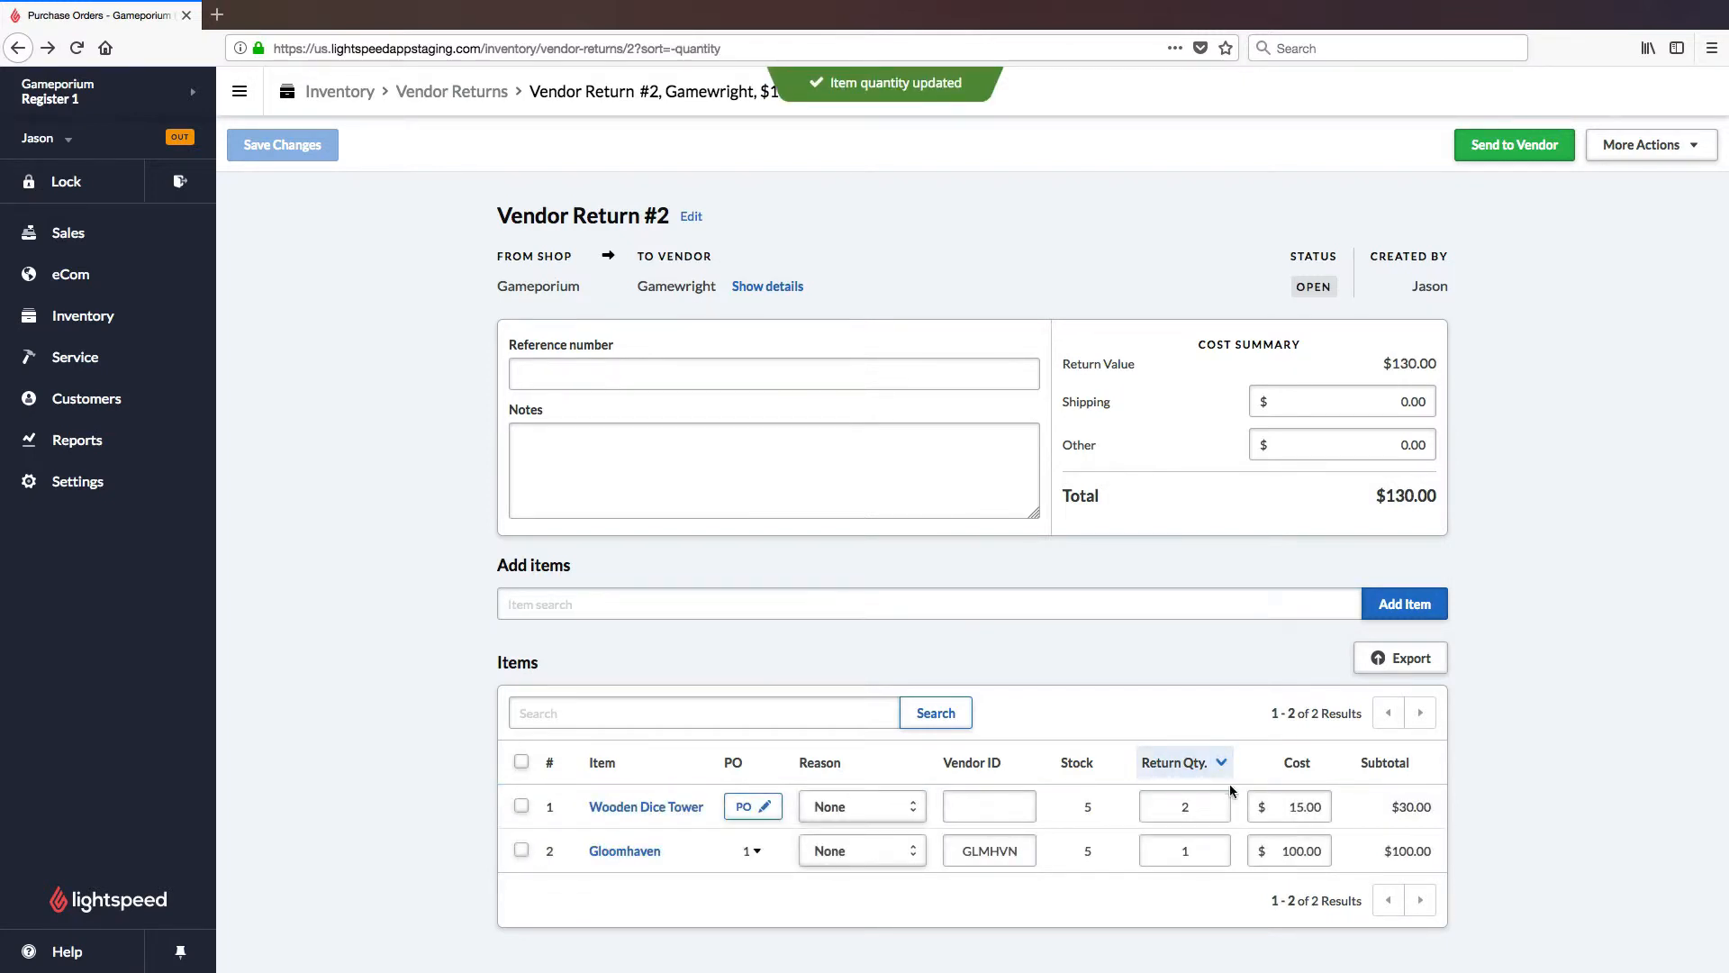
{"action": "left_click", "coordinate": [1199, 852]}
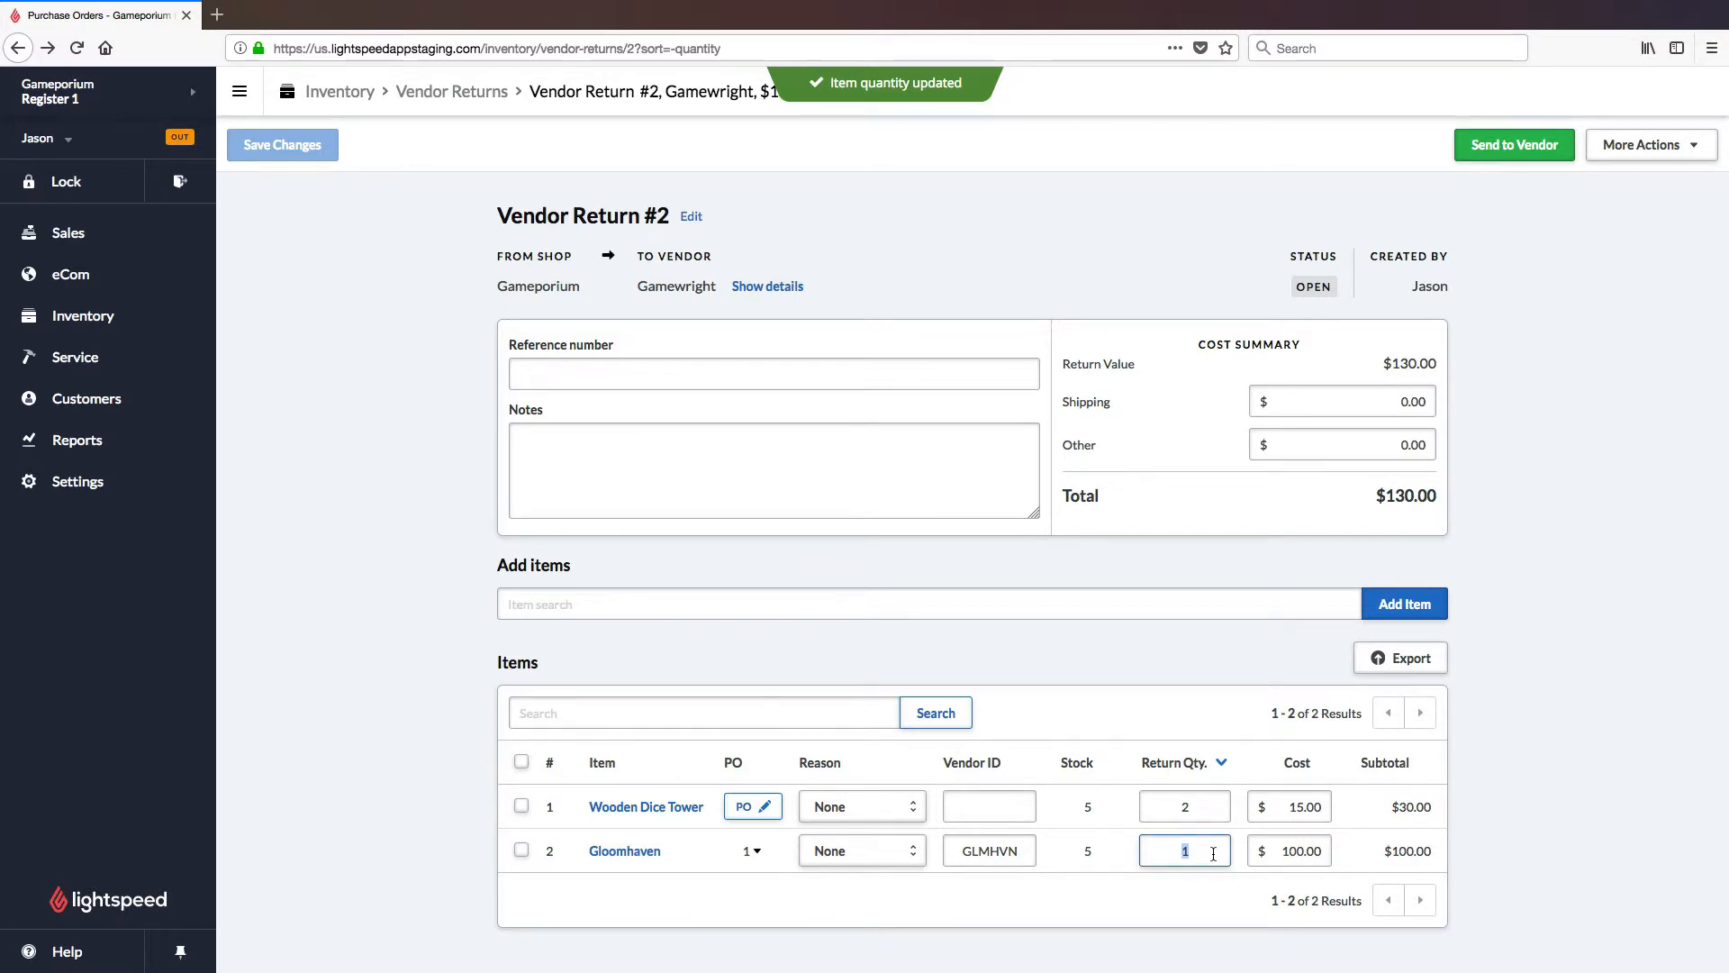
{"action": "left_click", "coordinate": [1199, 891]}
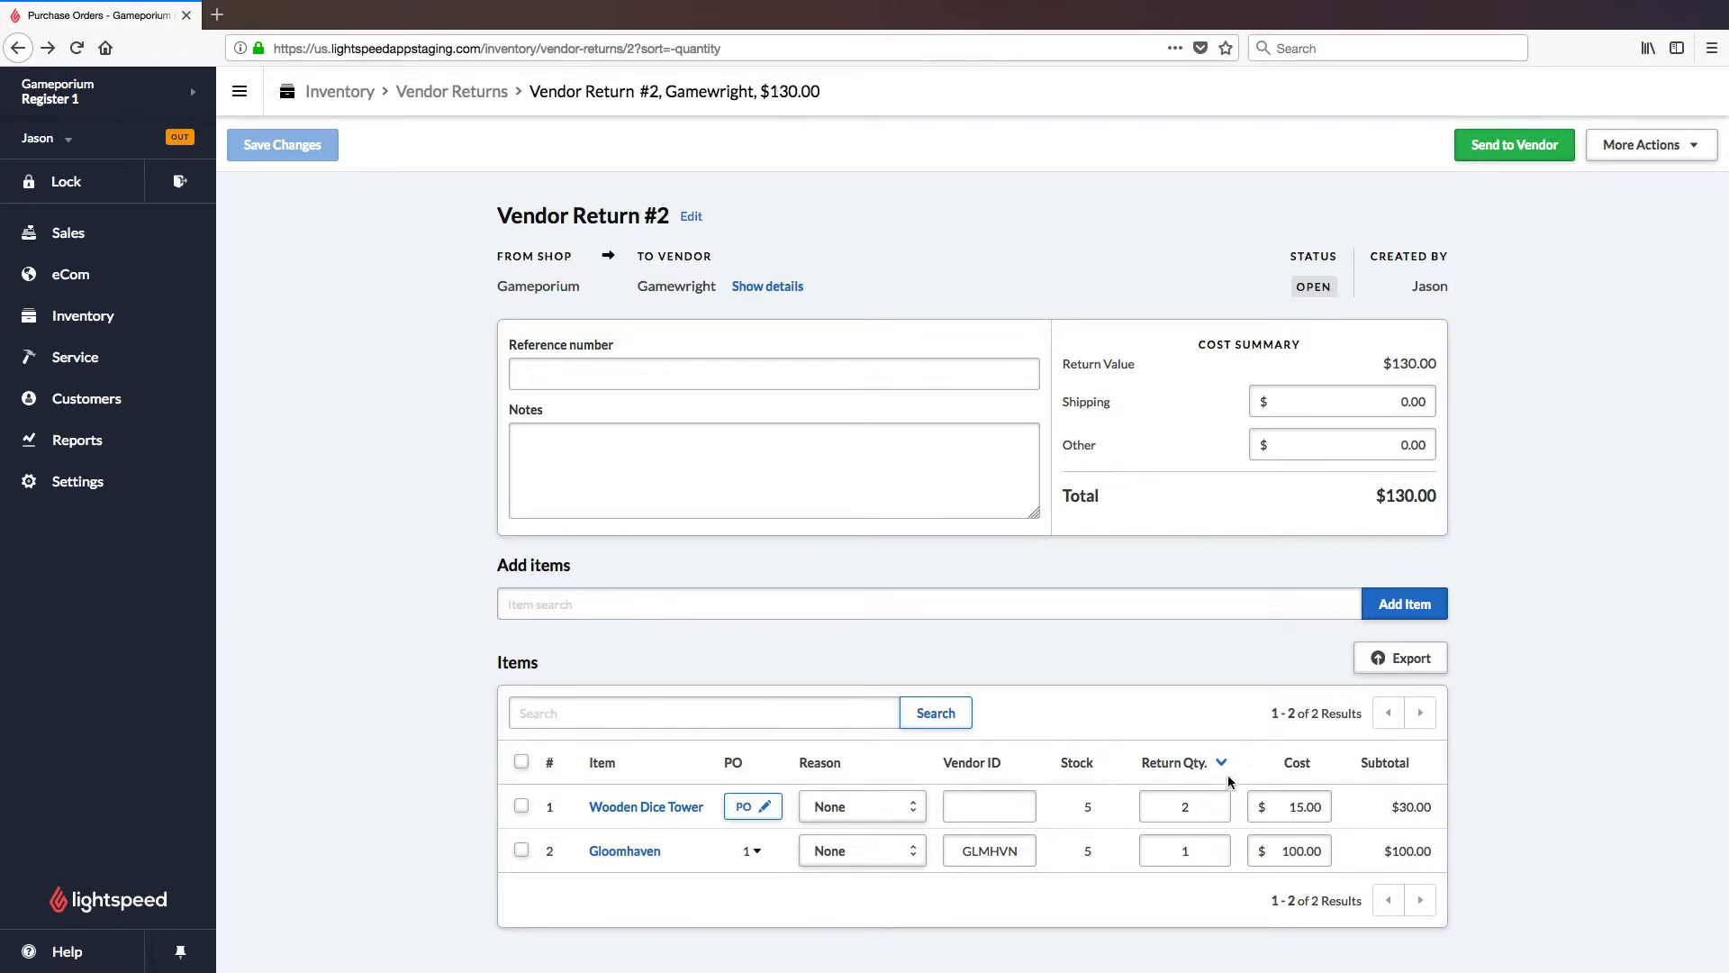
Step: Set the return reason to Damaged for the Wooden Dice Tower and to Wrong quantity for Gloomhaven
{"action": "left_click", "coordinate": [914, 808]}
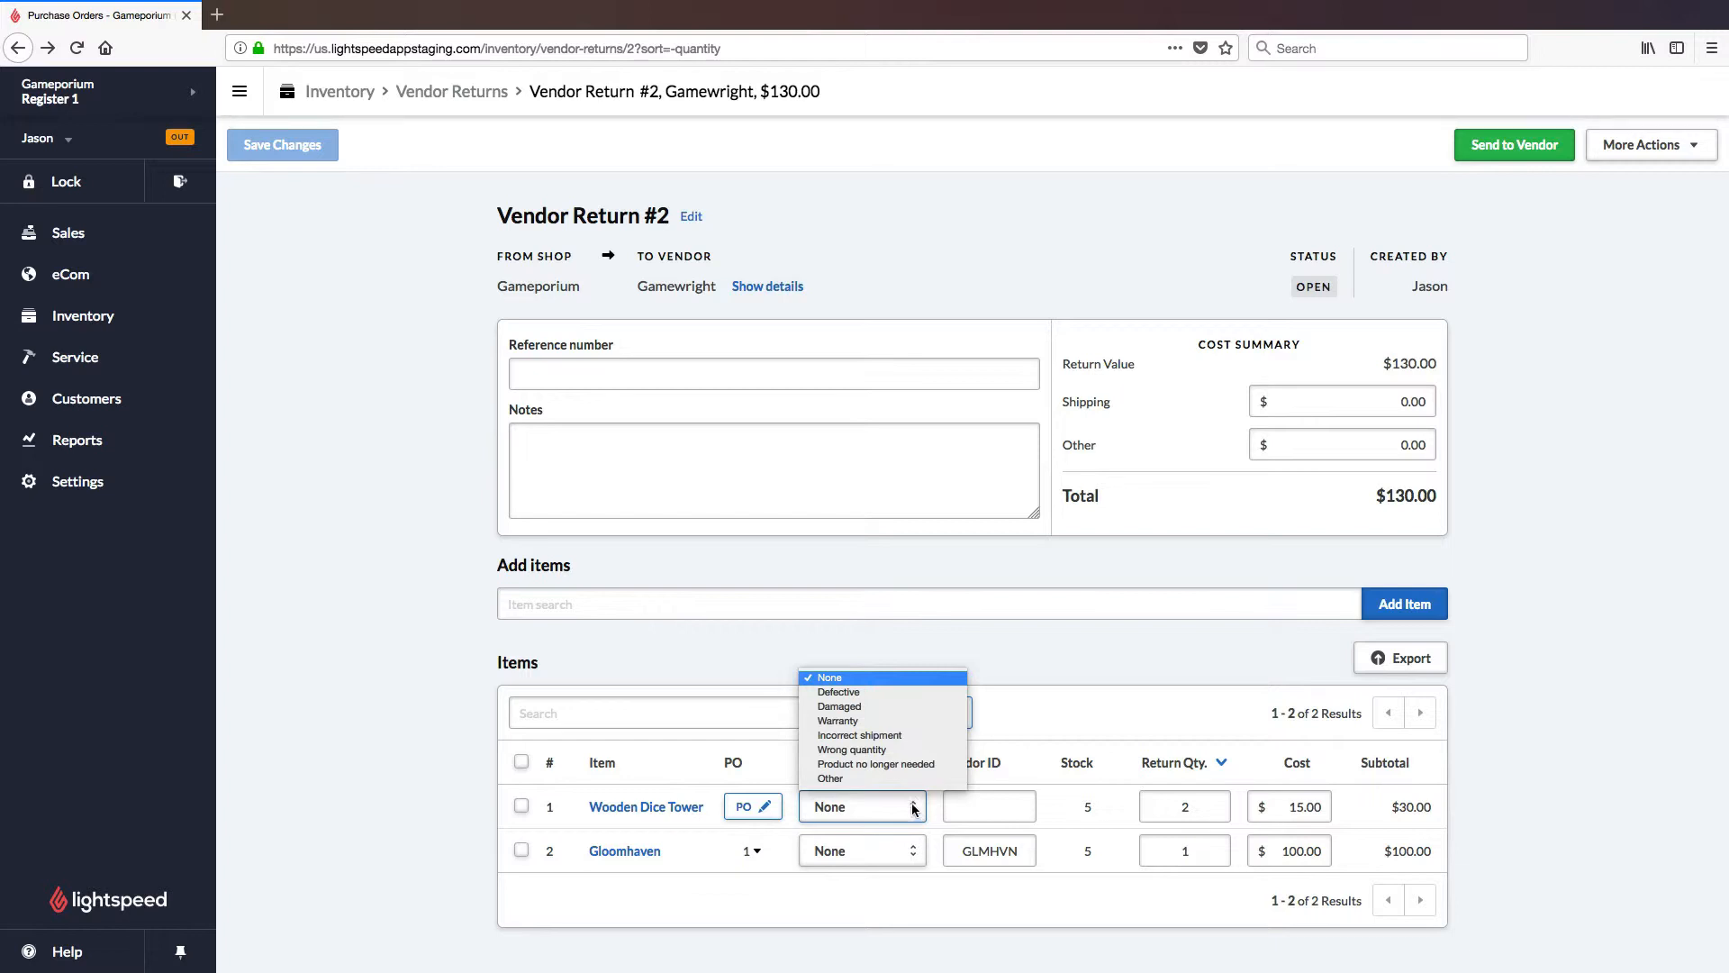
{"action": "left_click", "coordinate": [883, 707]}
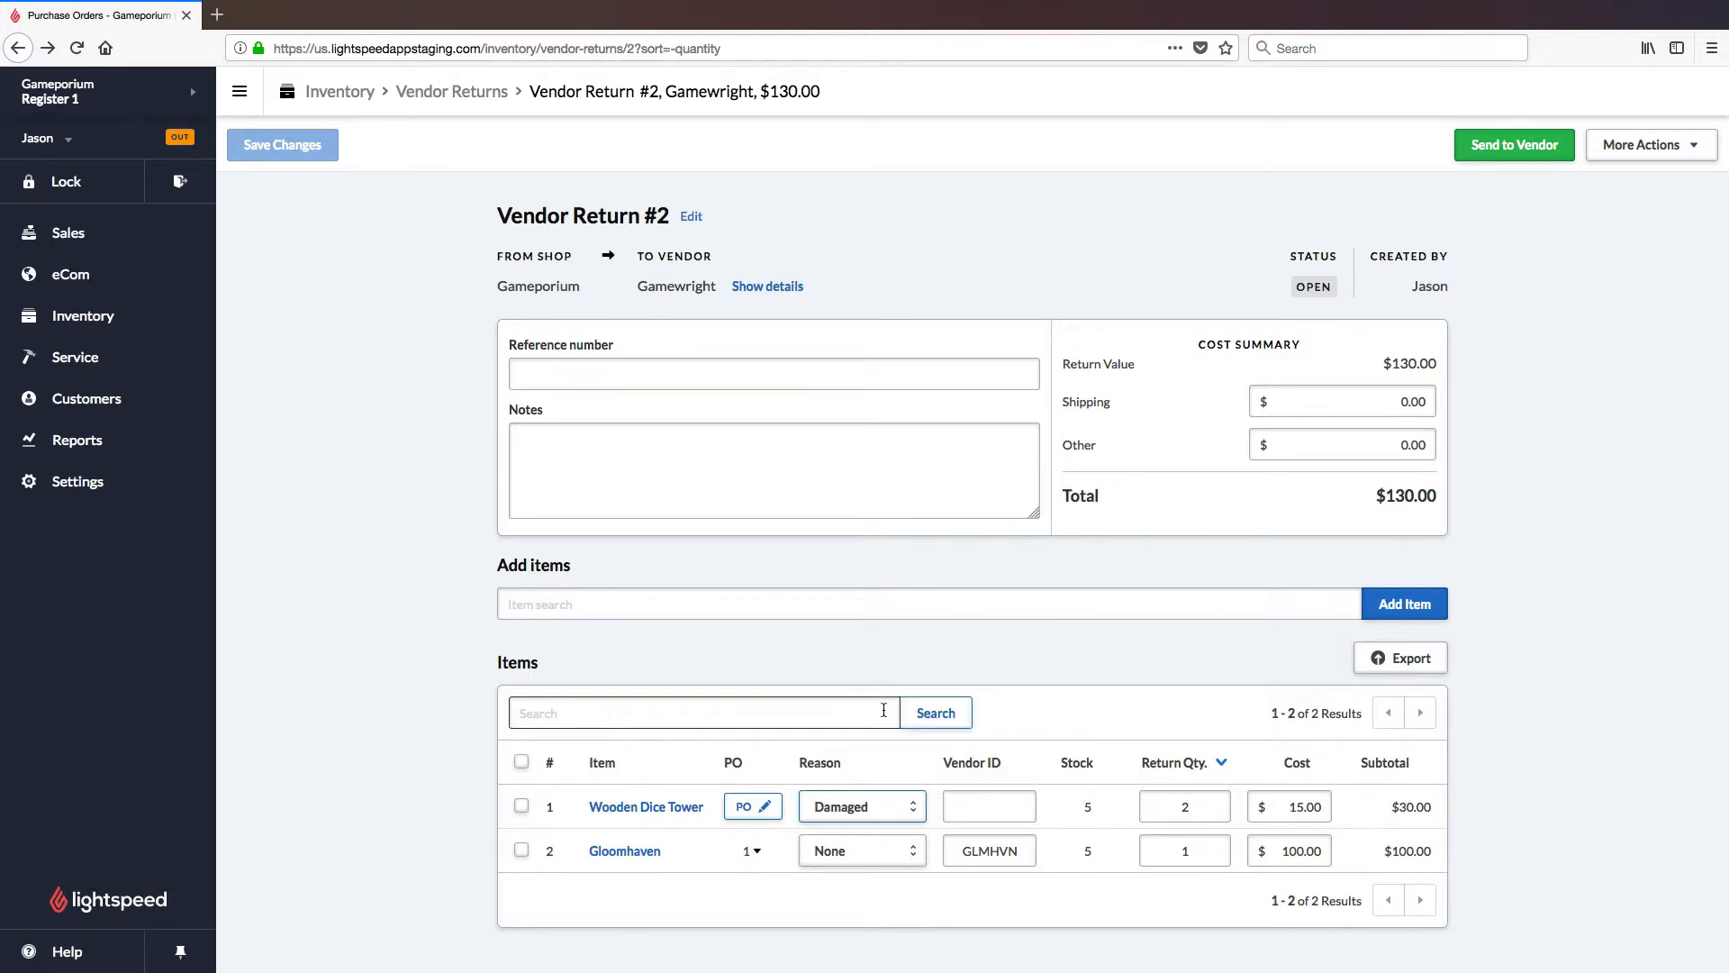
{"action": "left_click", "coordinate": [913, 852]}
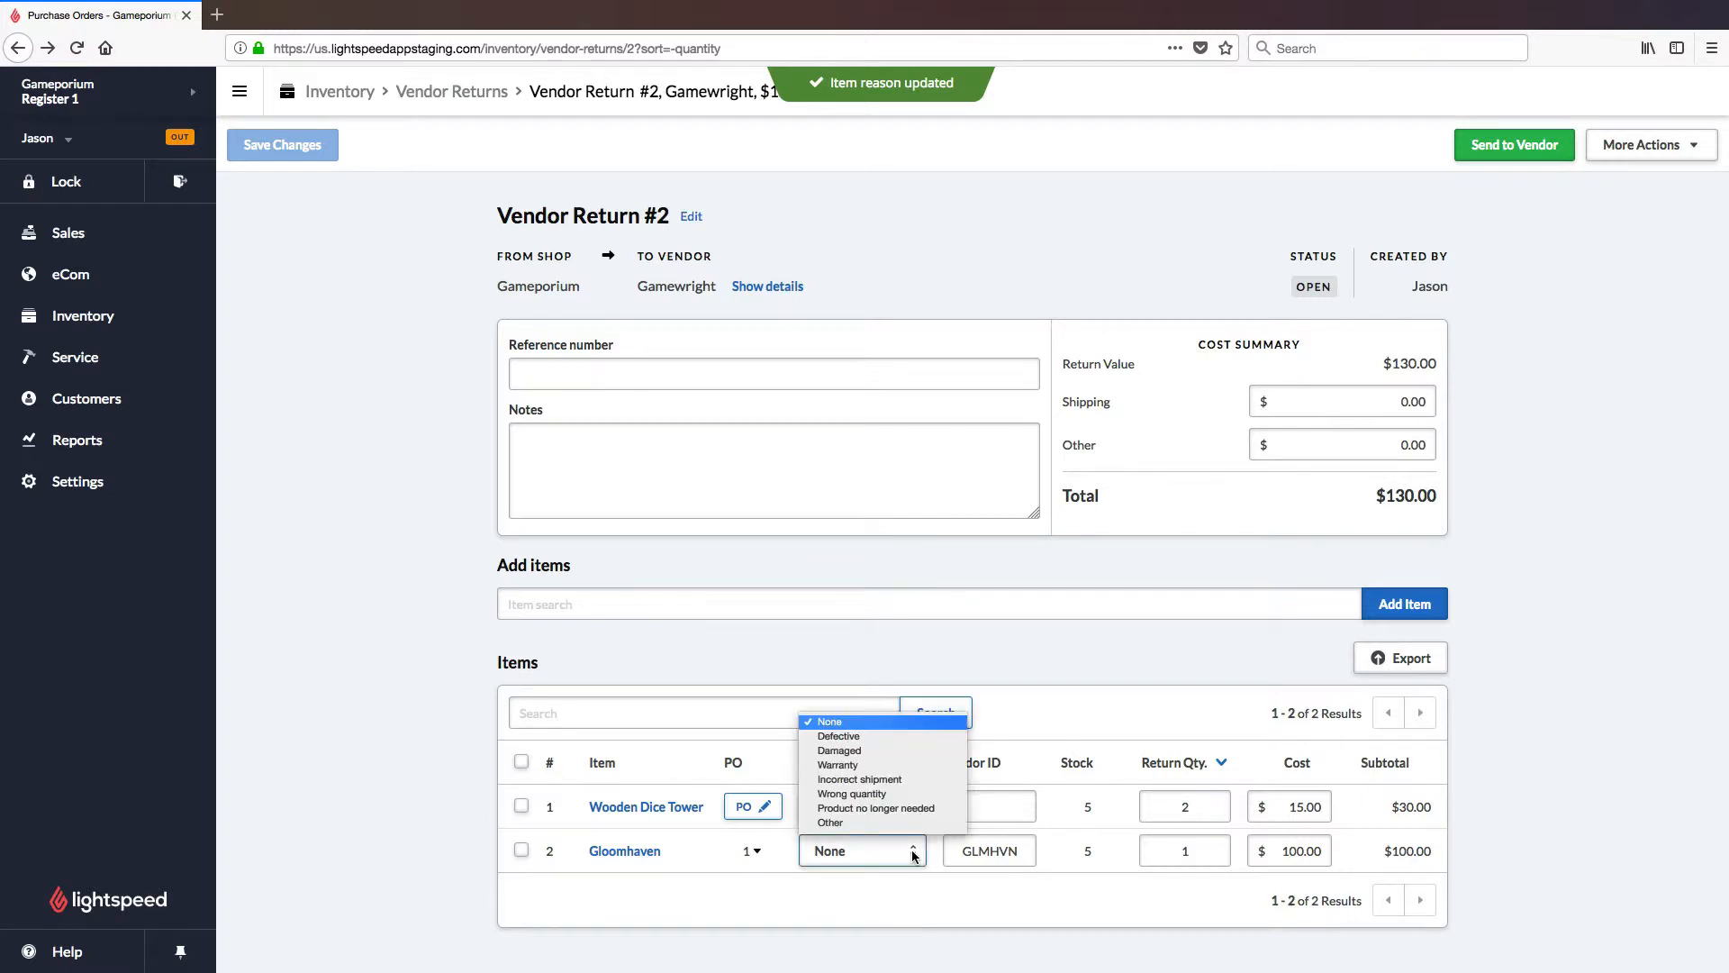
{"action": "left_click", "coordinate": [905, 796]}
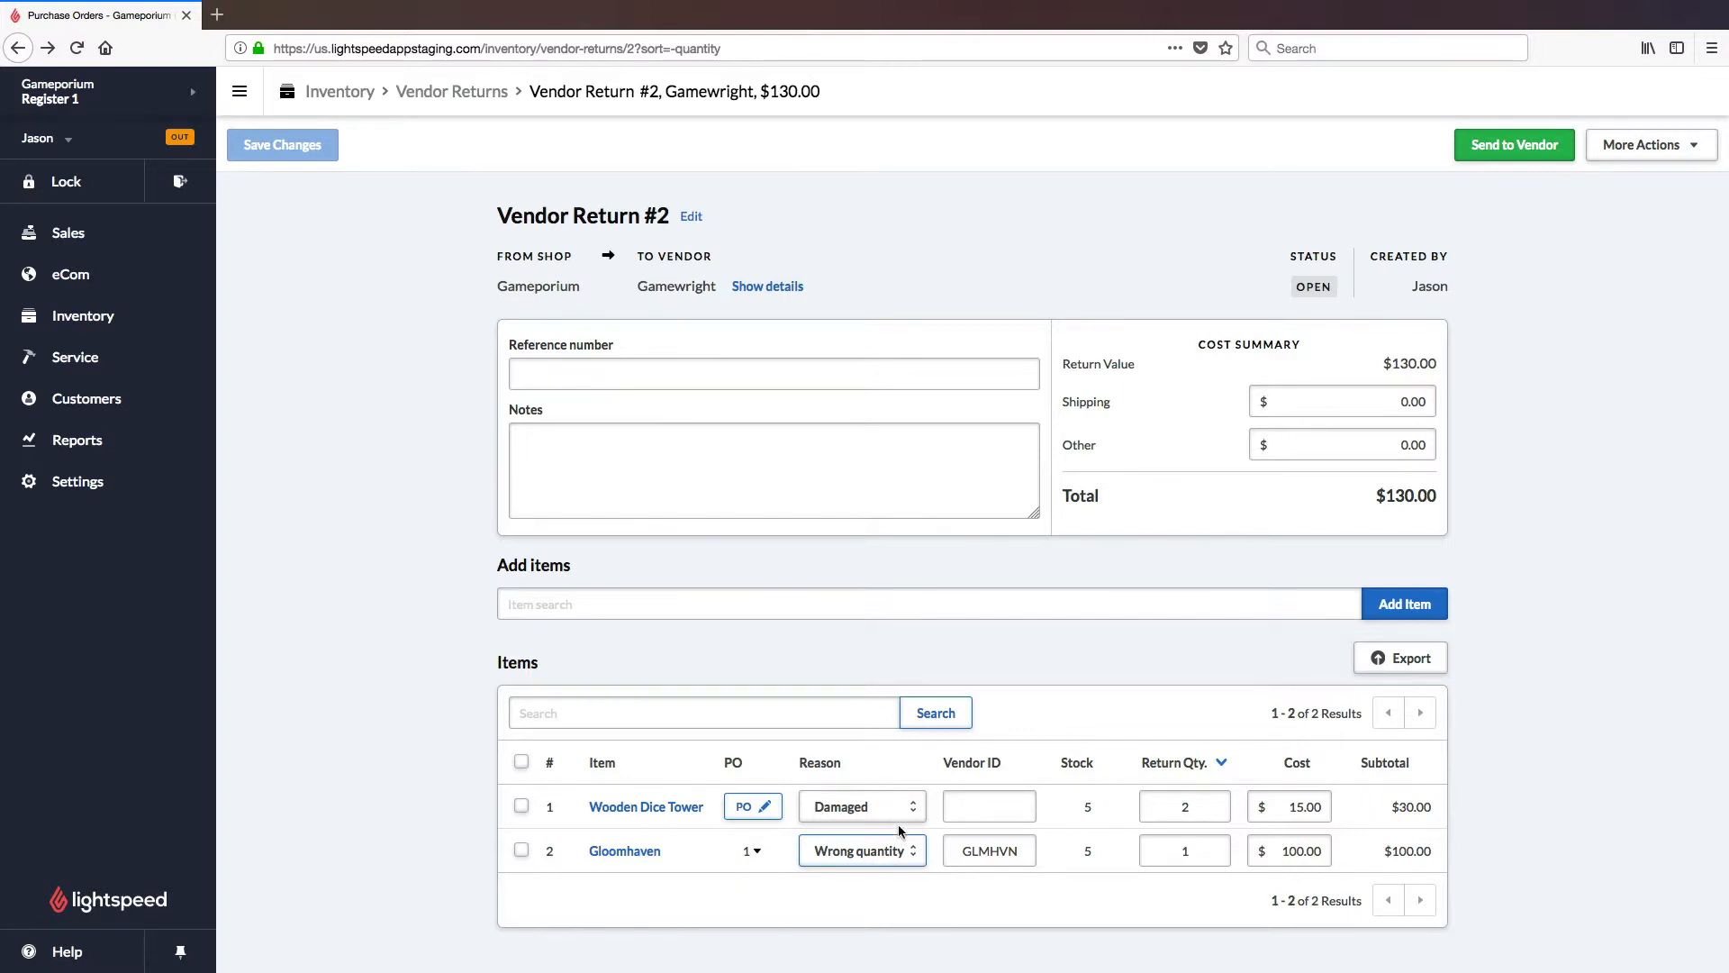
{"action": "left_click", "coordinate": [902, 850]}
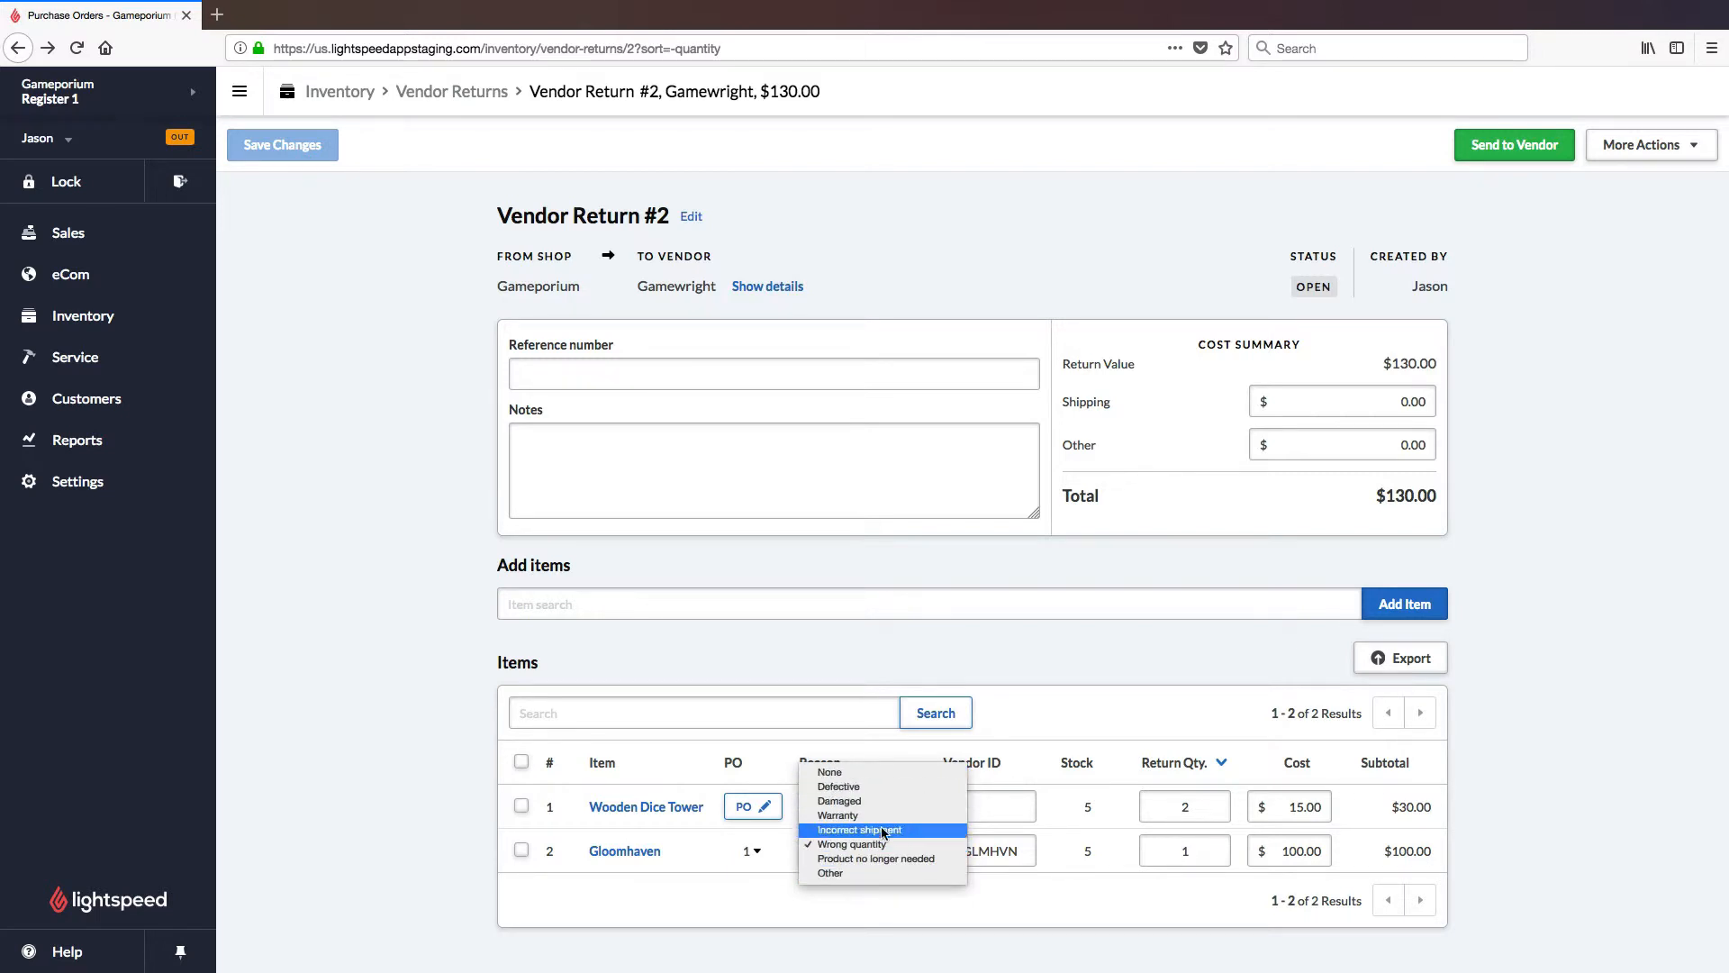
{"action": "left_click", "coordinate": [985, 886]}
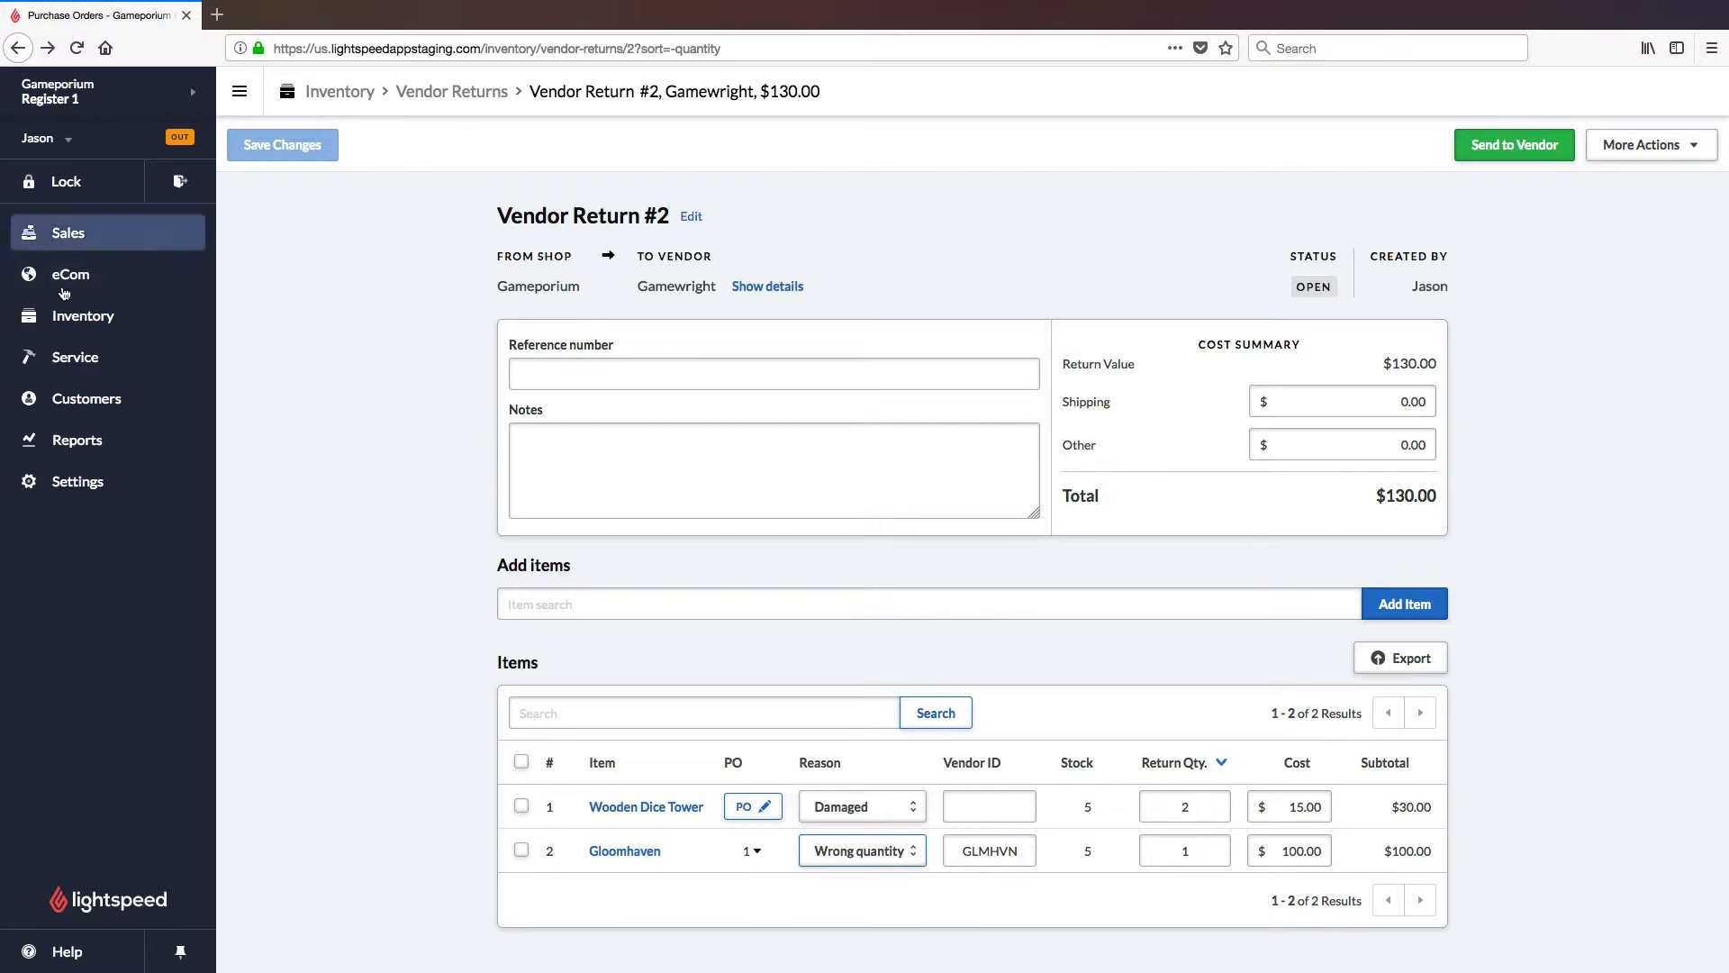
Step: View the Vendor Return Reasons list from Inventory in a separate browser tab, then close that tab
{"action": "right_click", "coordinate": [78, 319]}
{"action": "left_click", "coordinate": [108, 321]}
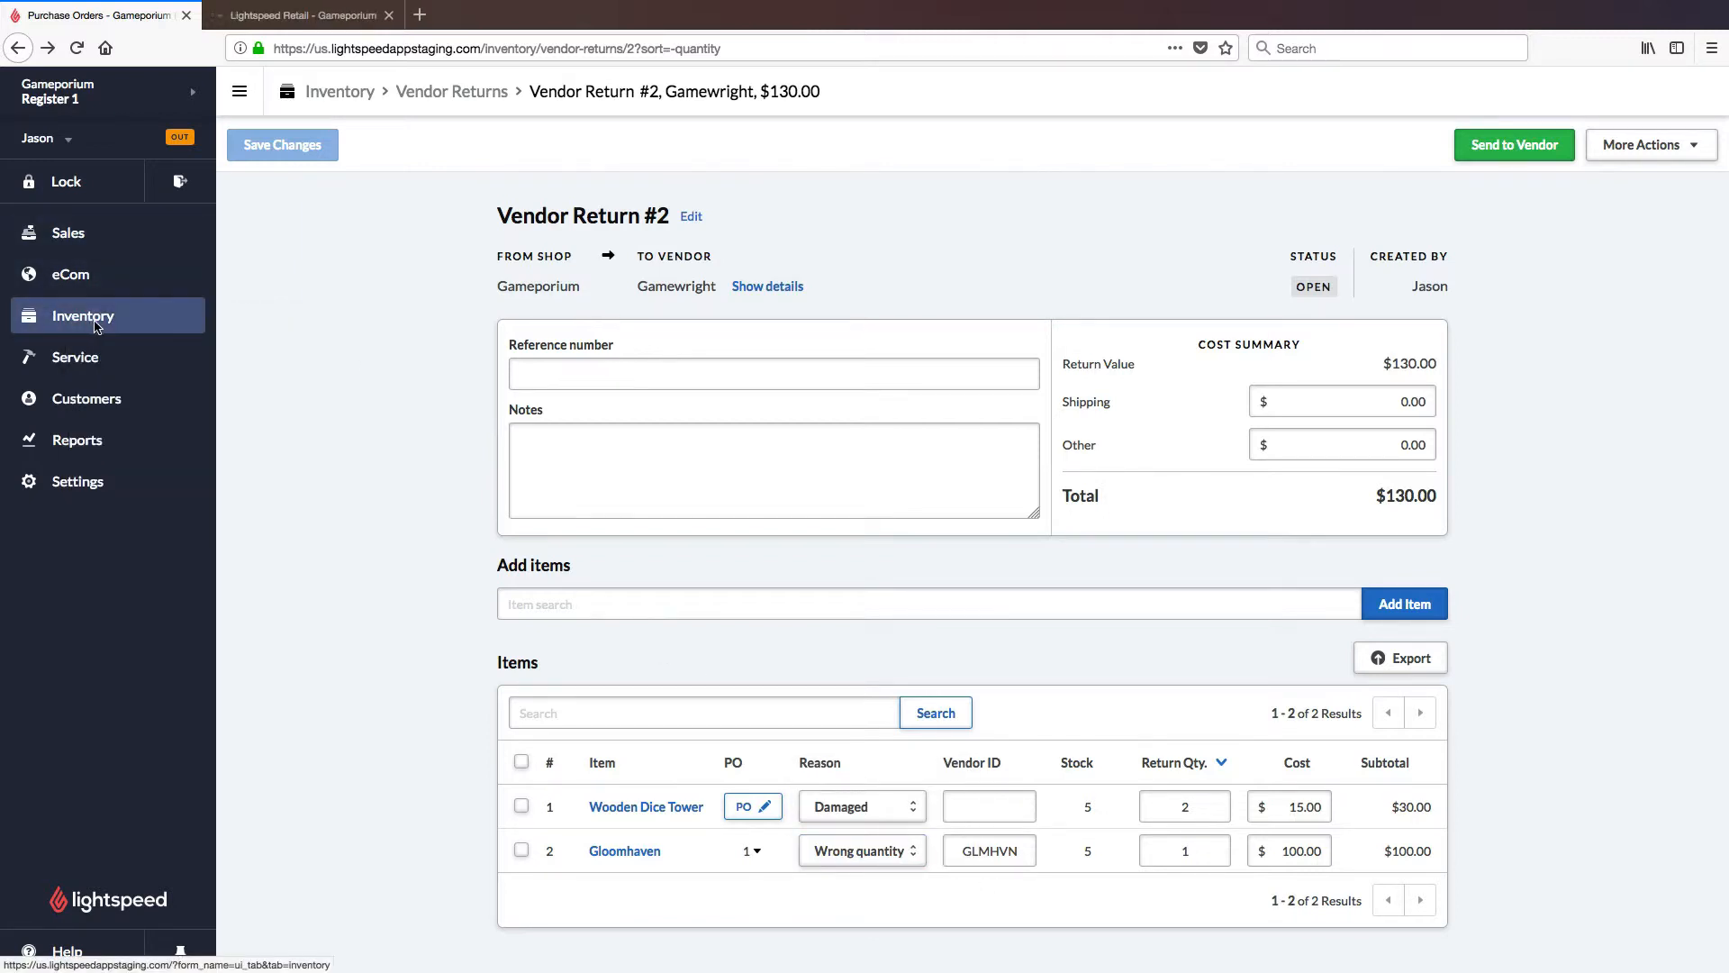
{"action": "left_click", "coordinate": [276, 18]}
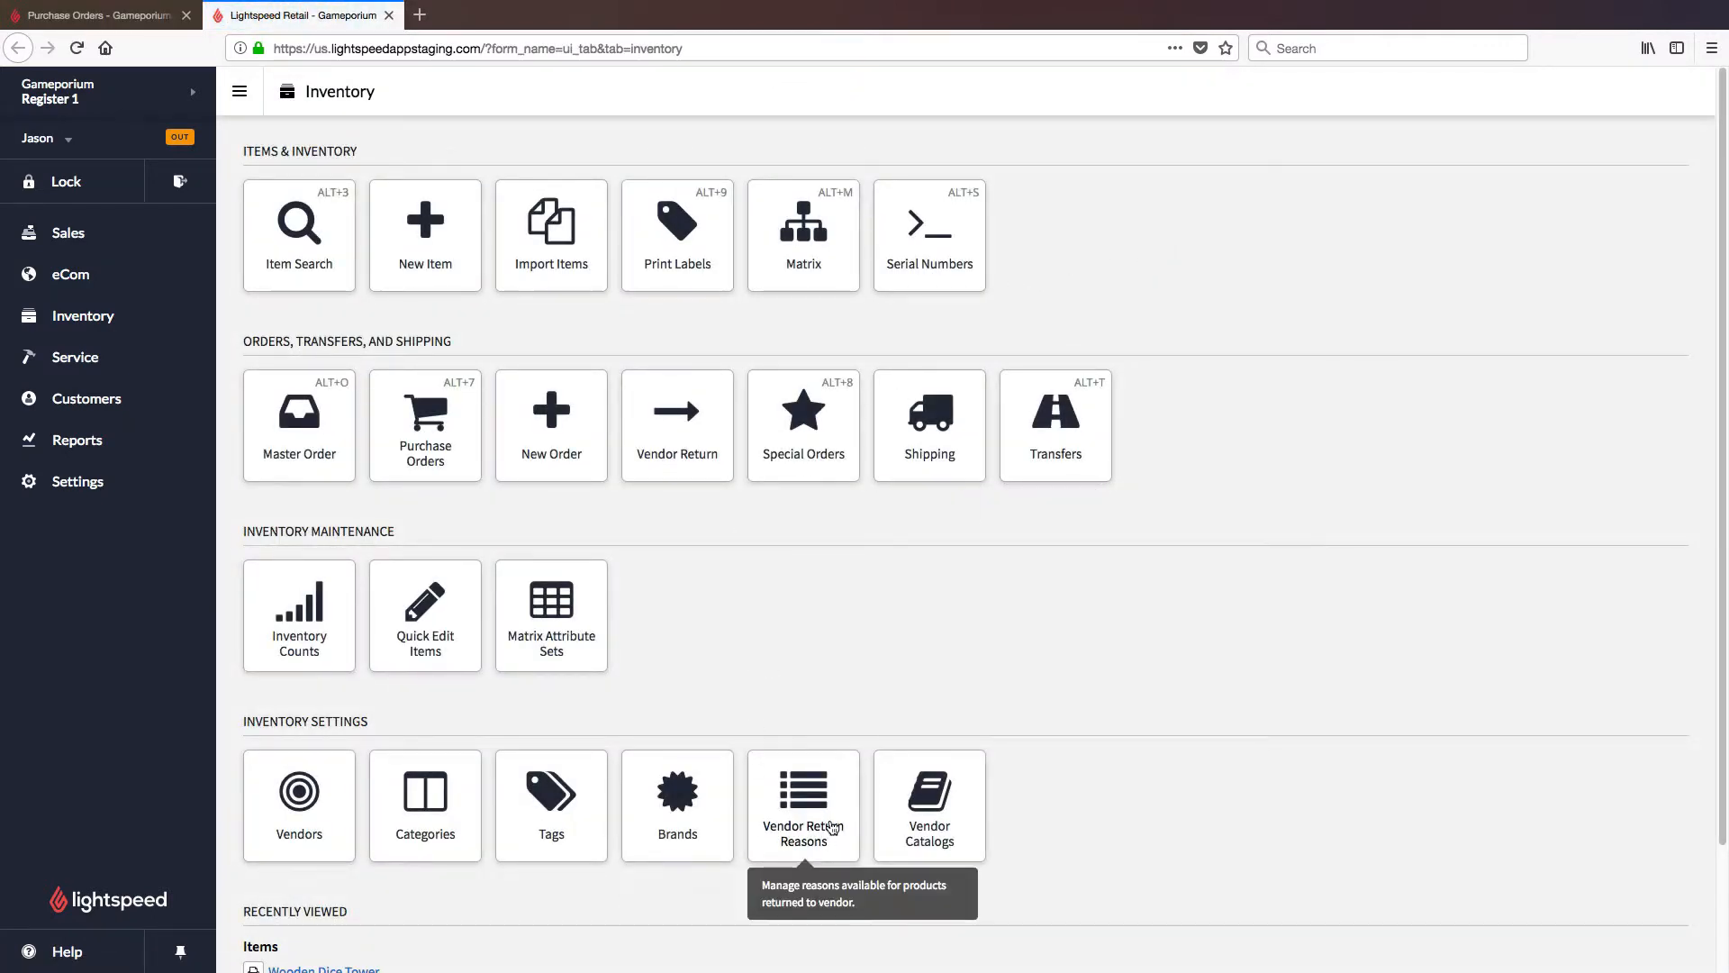
{"action": "left_click", "coordinate": [842, 809]}
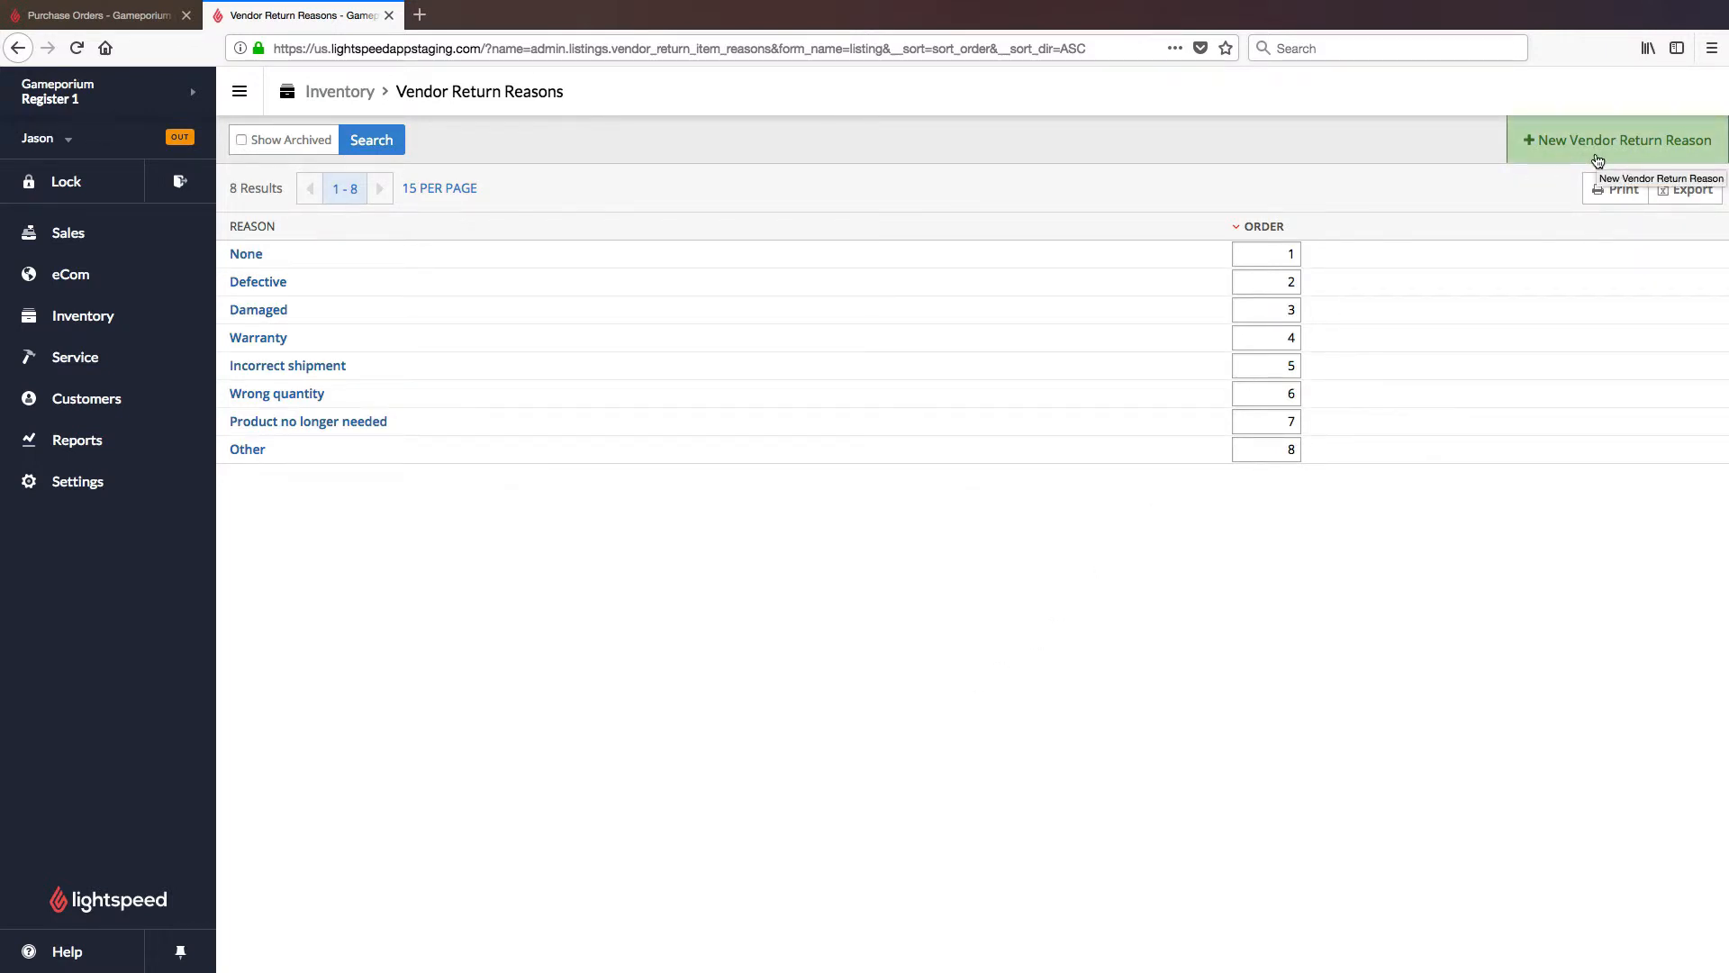
{"action": "left_click", "coordinate": [389, 16]}
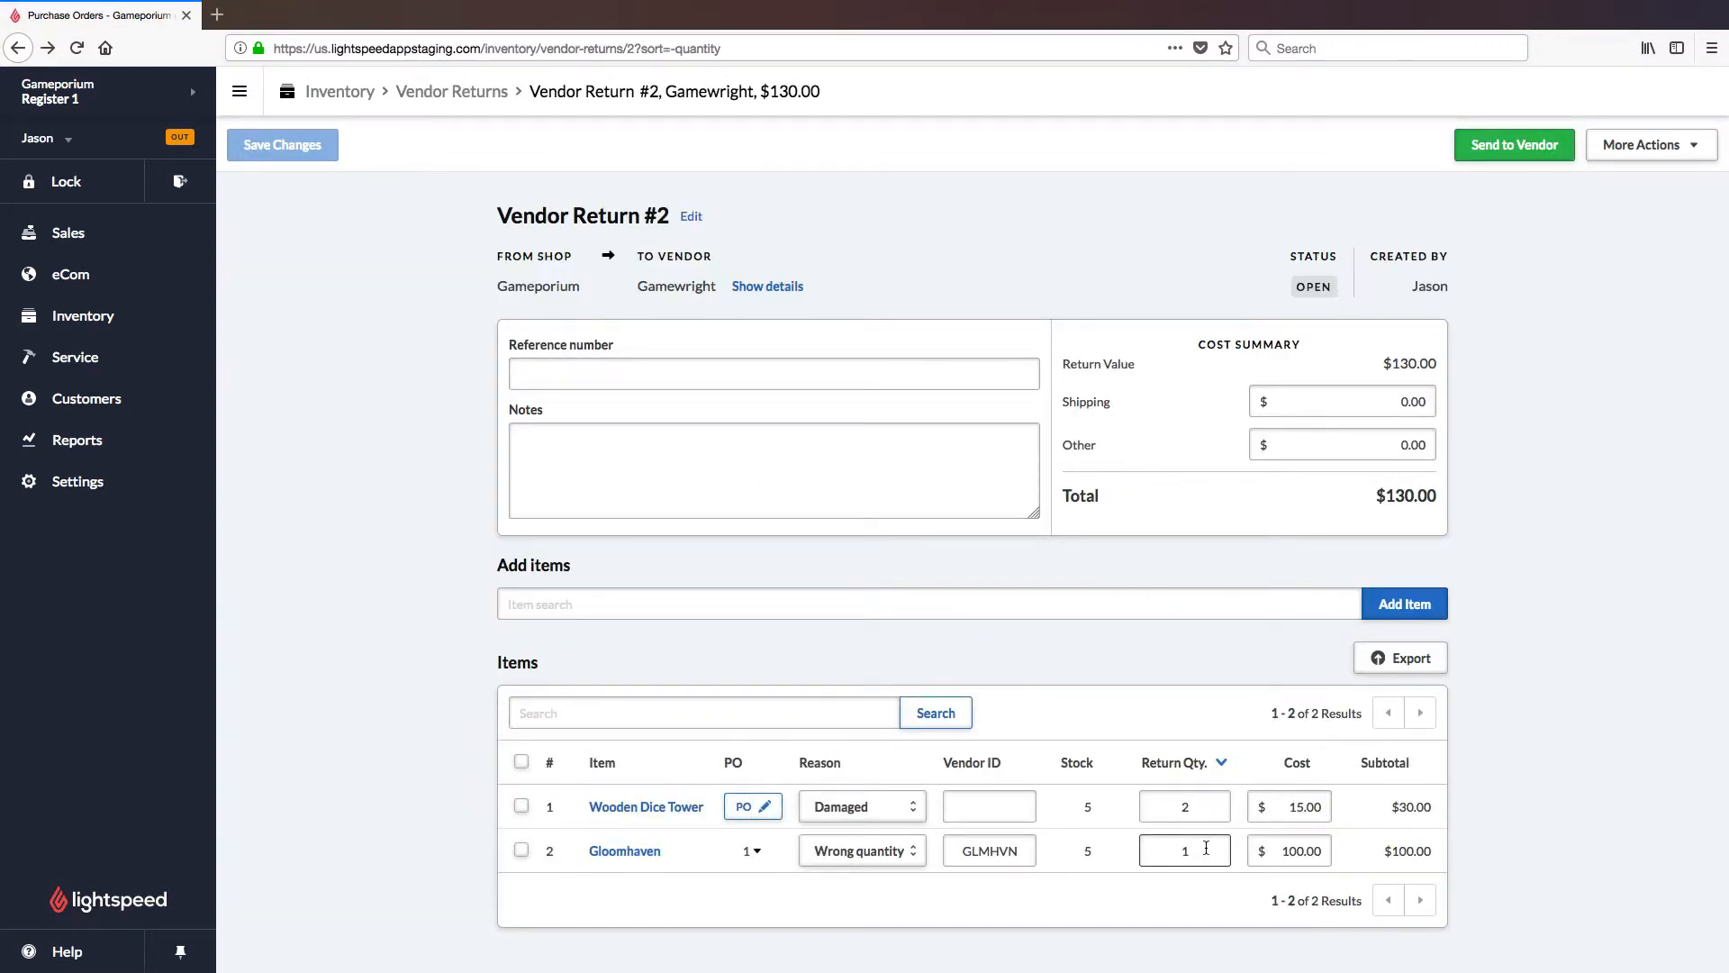
Step: Set Gloomhaven's return quantity to 6 and check the flag on its line
{"action": "left_click", "coordinate": [1206, 849]}
{"action": "type", "text": "6"}
{"action": "left_click", "coordinate": [1171, 885]}
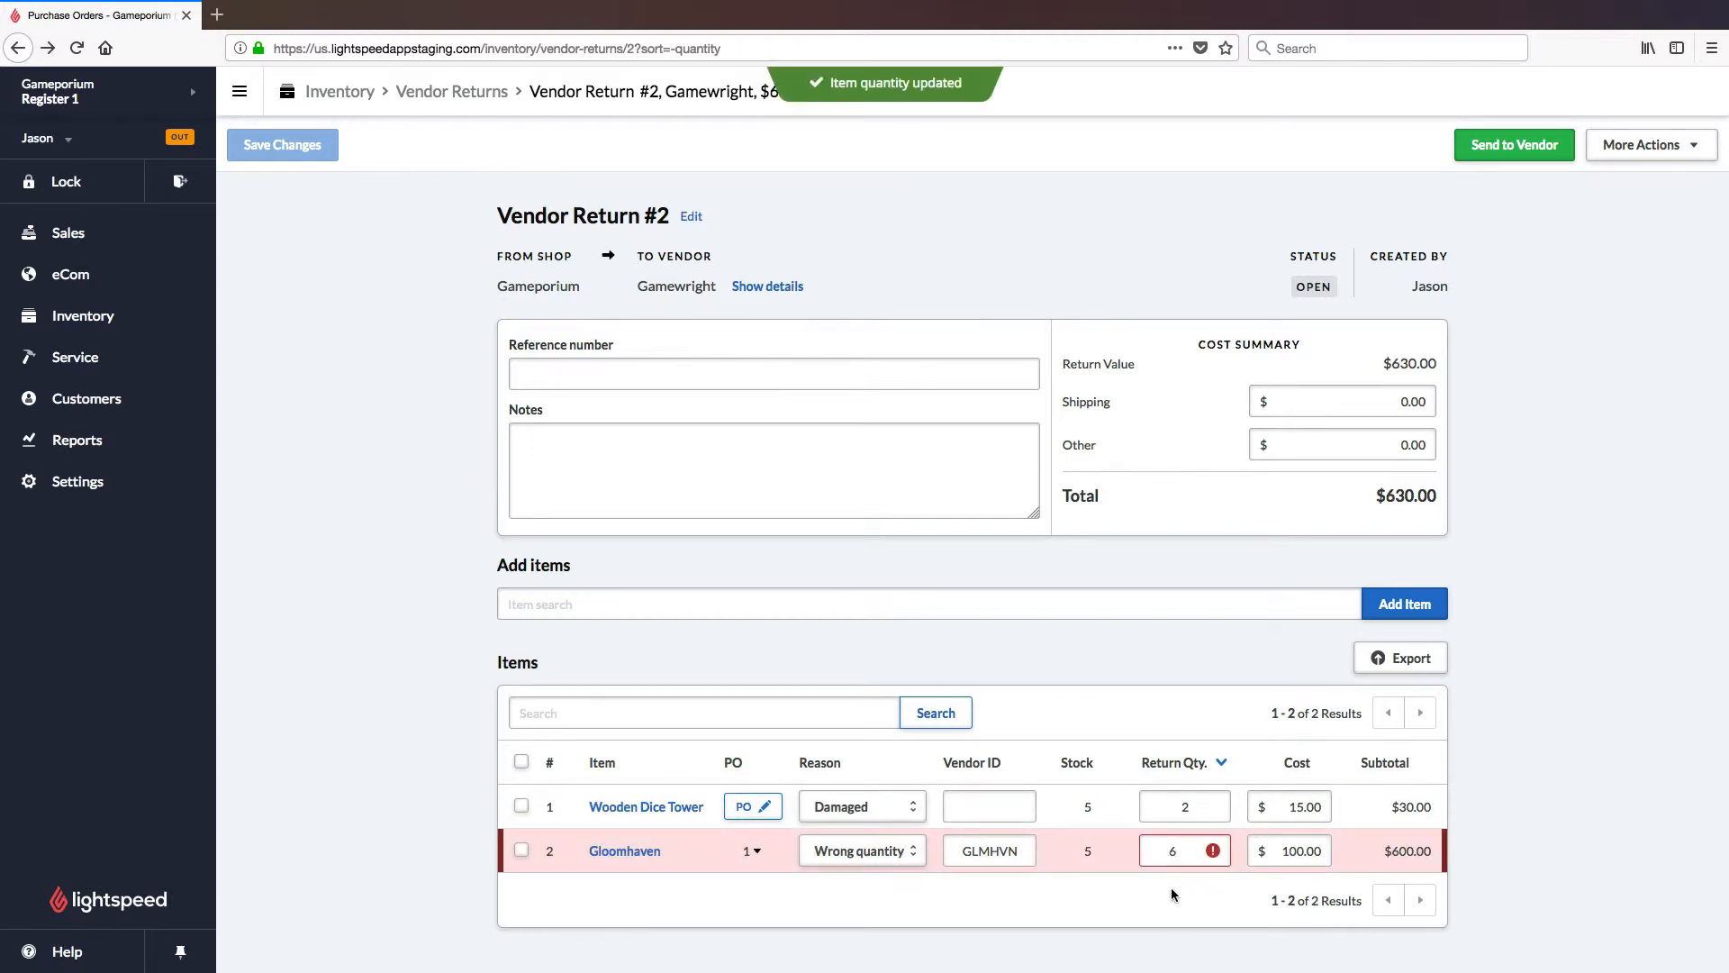
{"action": "mouse_move", "coordinate": [1205, 852]}
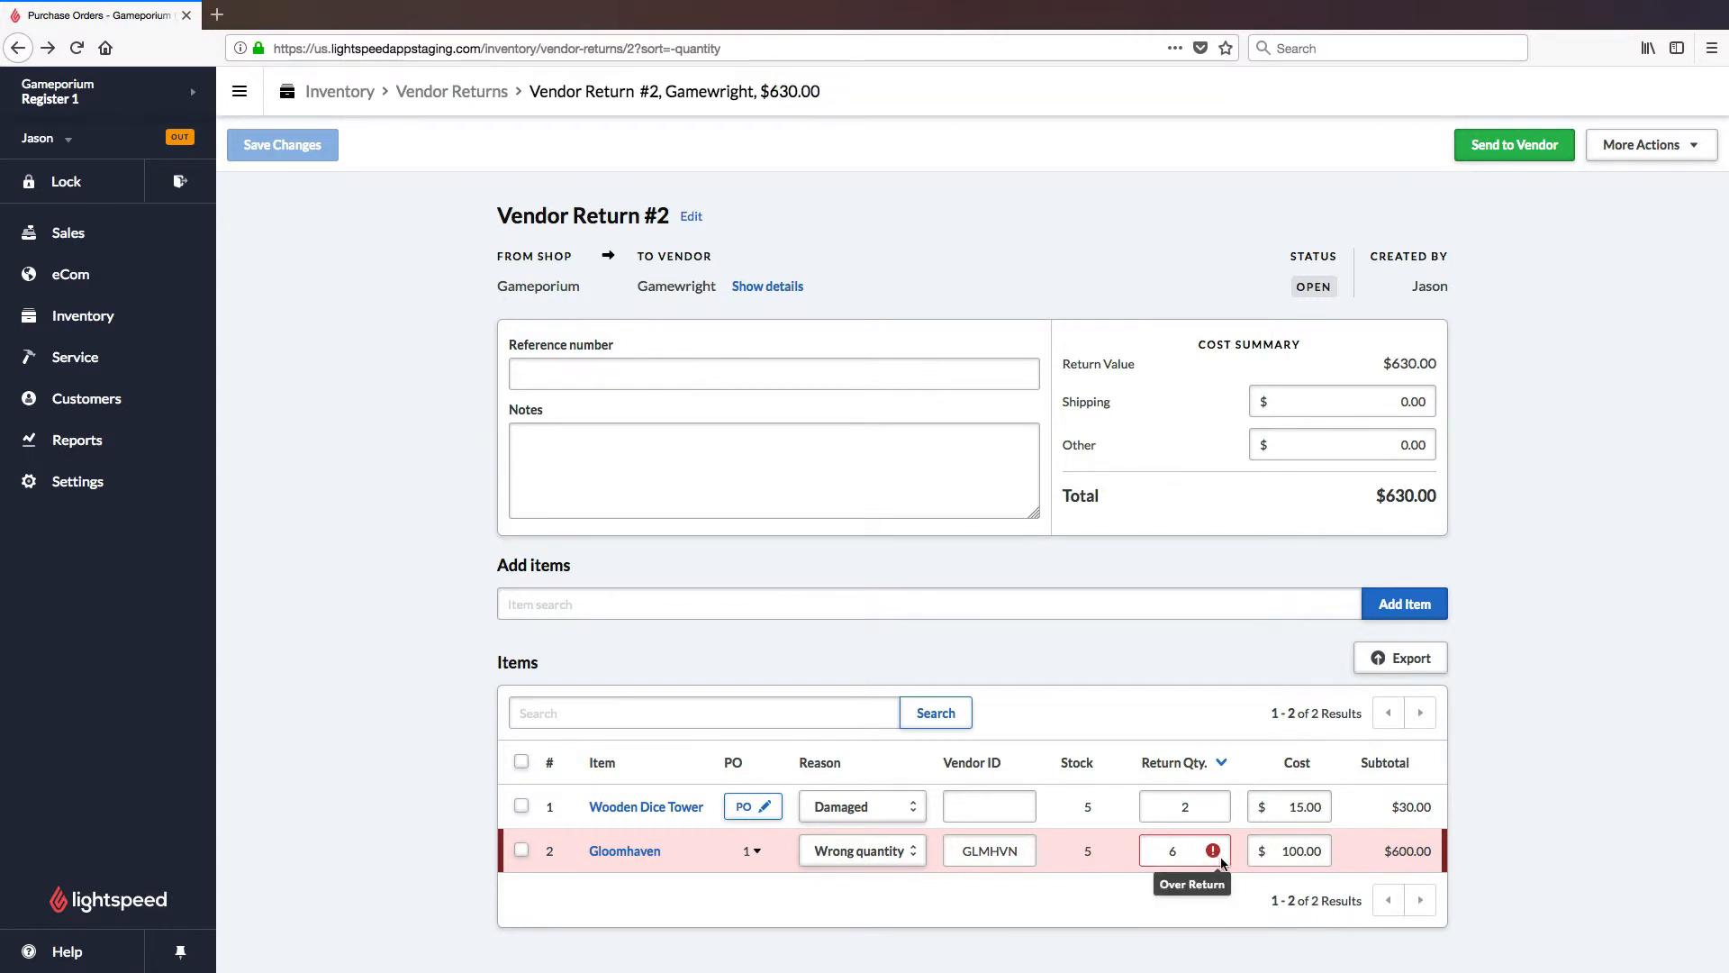
Step: Try to send the vendor return to Gamewright with the over-return quantity on Gloomhaven
{"action": "left_click", "coordinate": [1522, 159]}
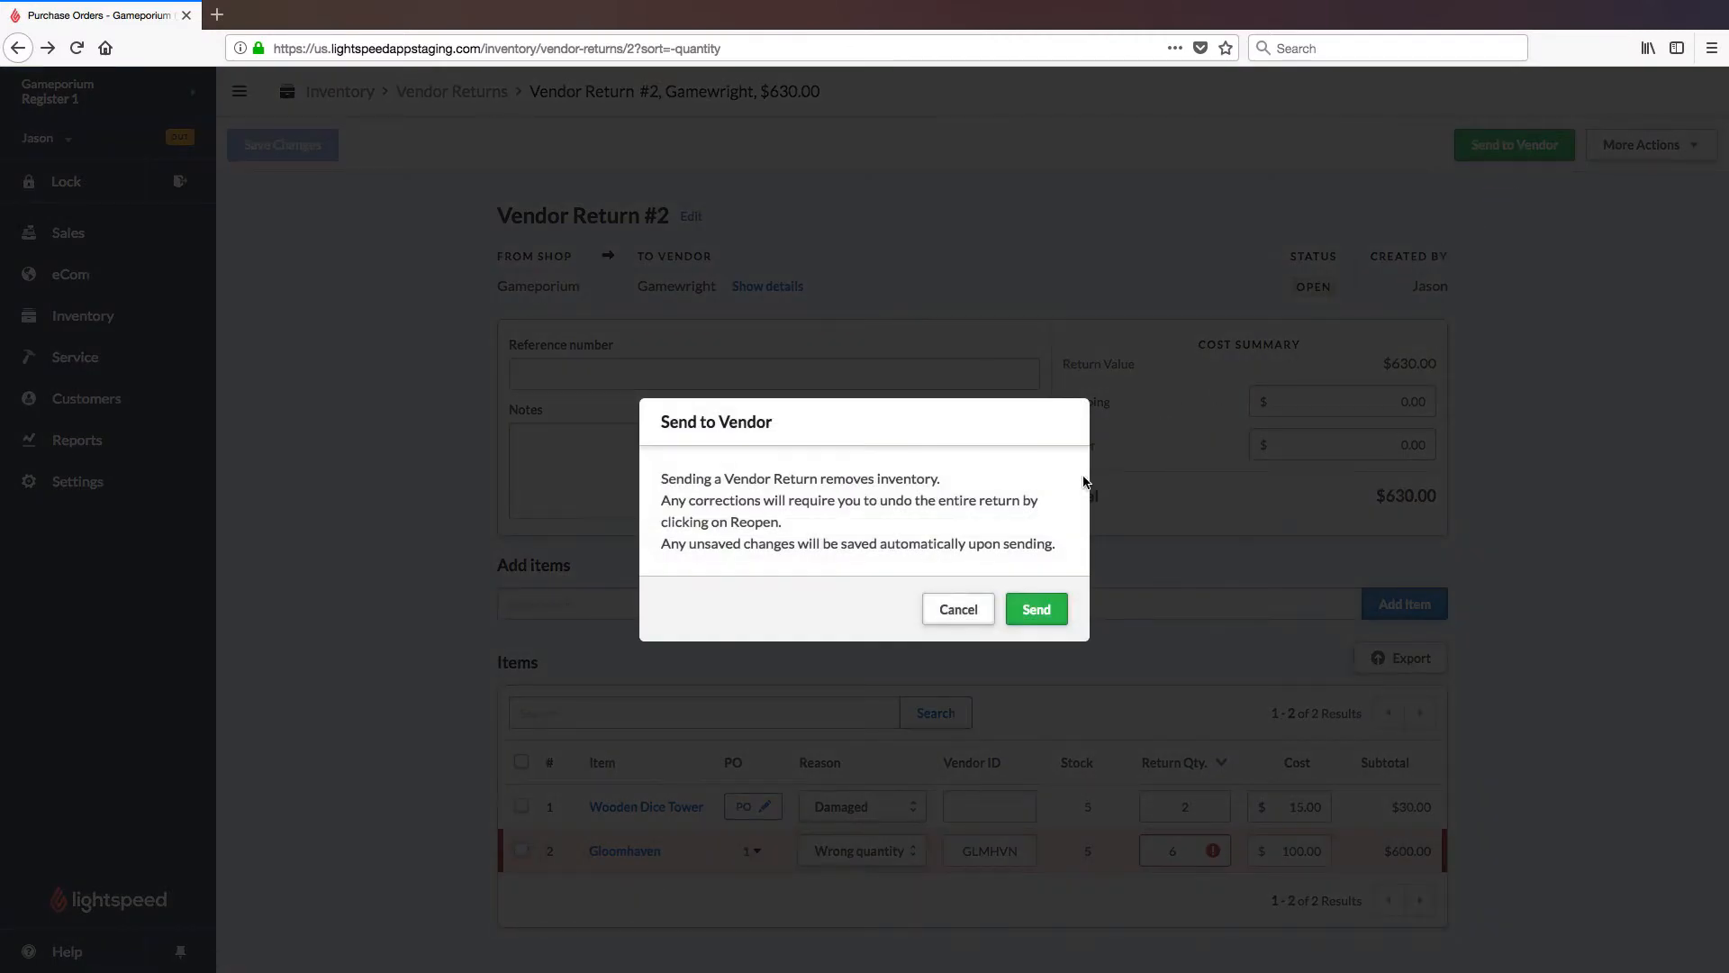
{"action": "left_click", "coordinate": [1036, 609]}
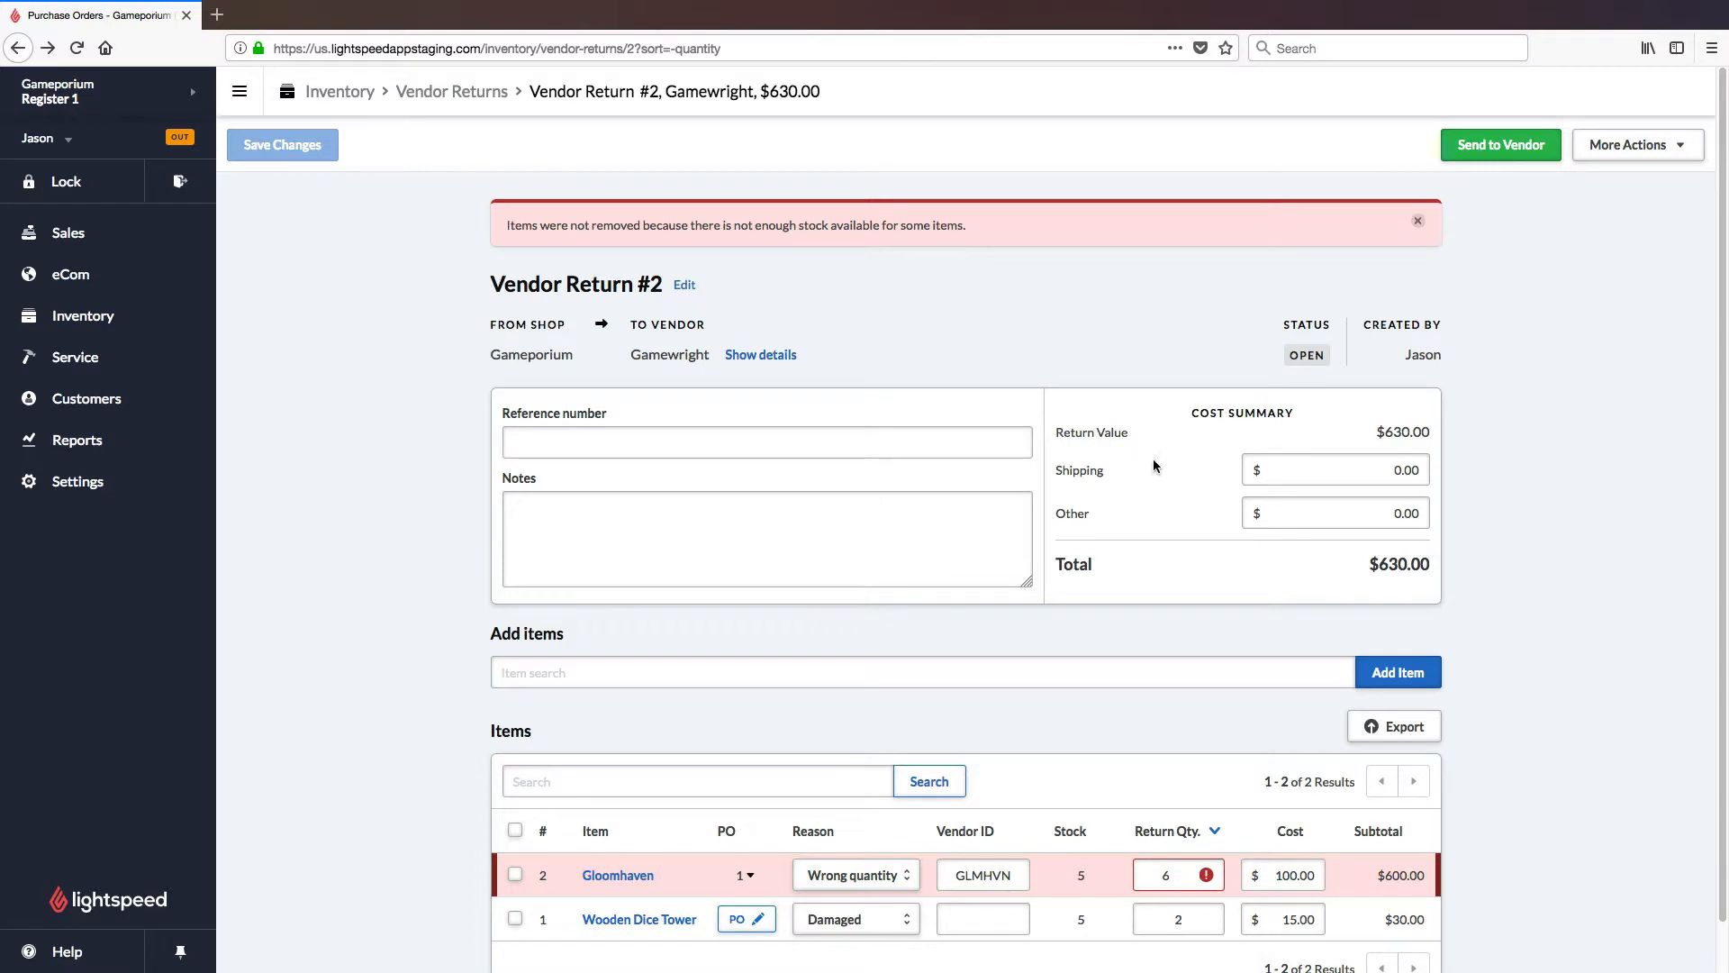
Step: Set Gloomhaven's return quantity to 1 and save the vendor return
{"action": "scroll", "coordinate": [1154, 469], "scroll_direction": "down", "scroll_amount": 1}
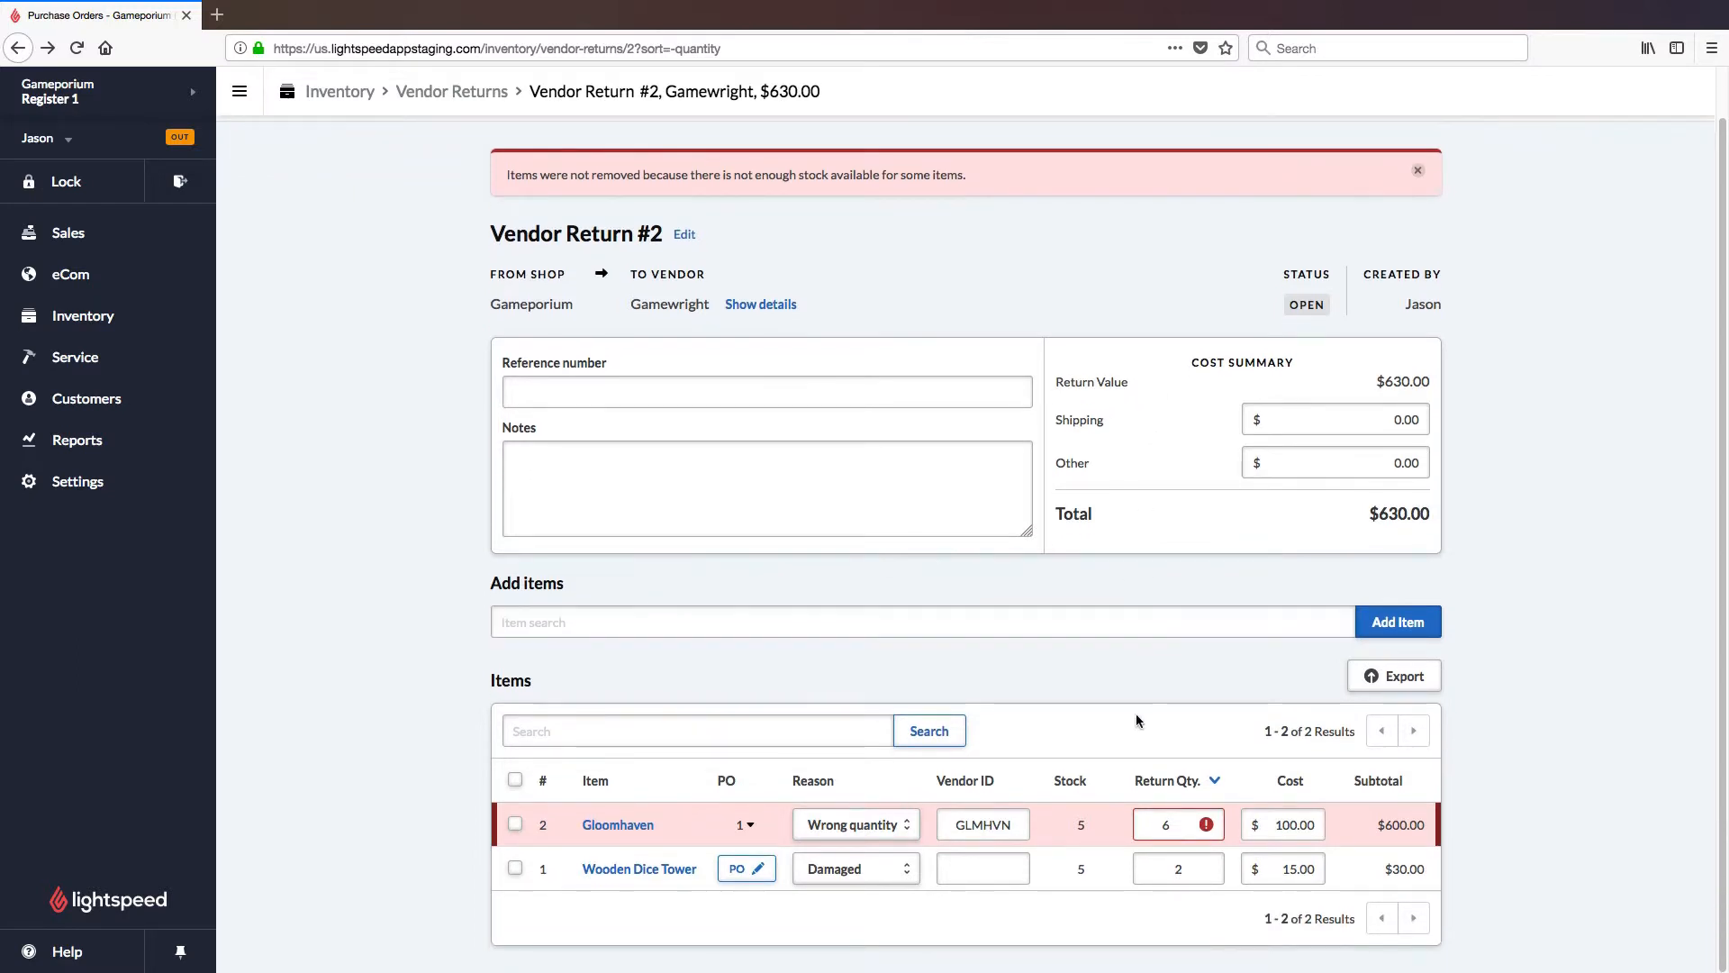
{"action": "double_click", "coordinate": [1165, 824]}
{"action": "type", "text": "1"}
{"action": "left_click", "coordinate": [1191, 915]}
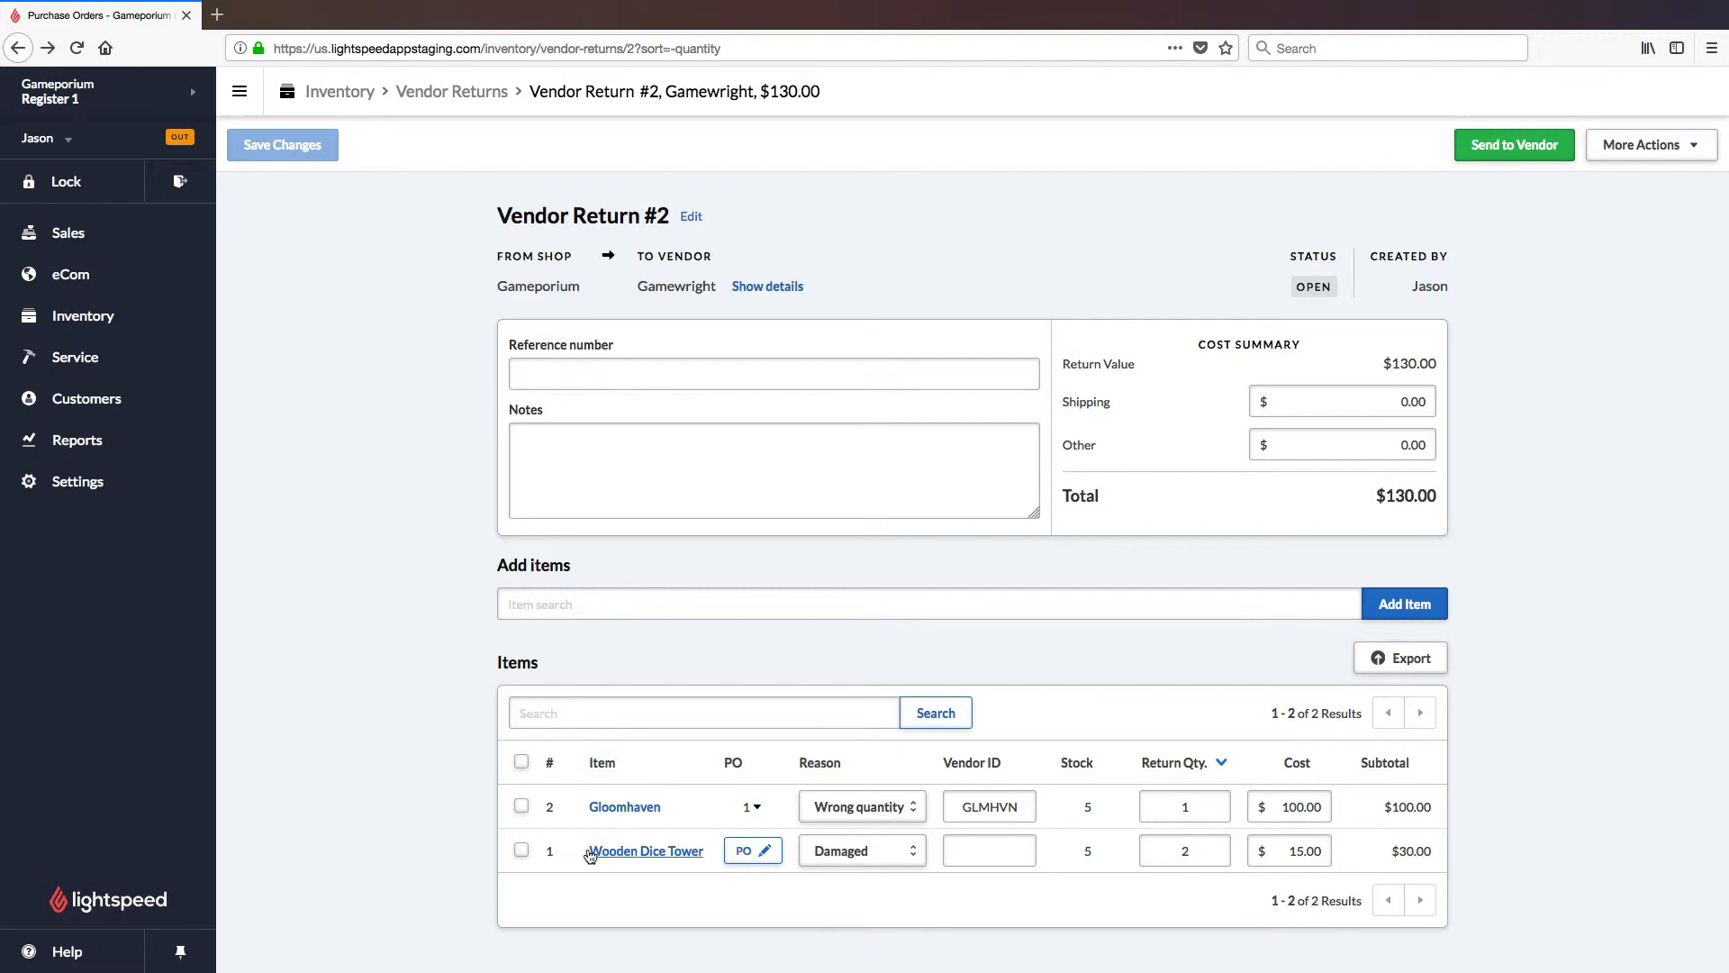
Step: Delete the Wooden Dice Tower from the vendor return's items, keeping only Gloomhaven
{"action": "left_click", "coordinate": [523, 762]}
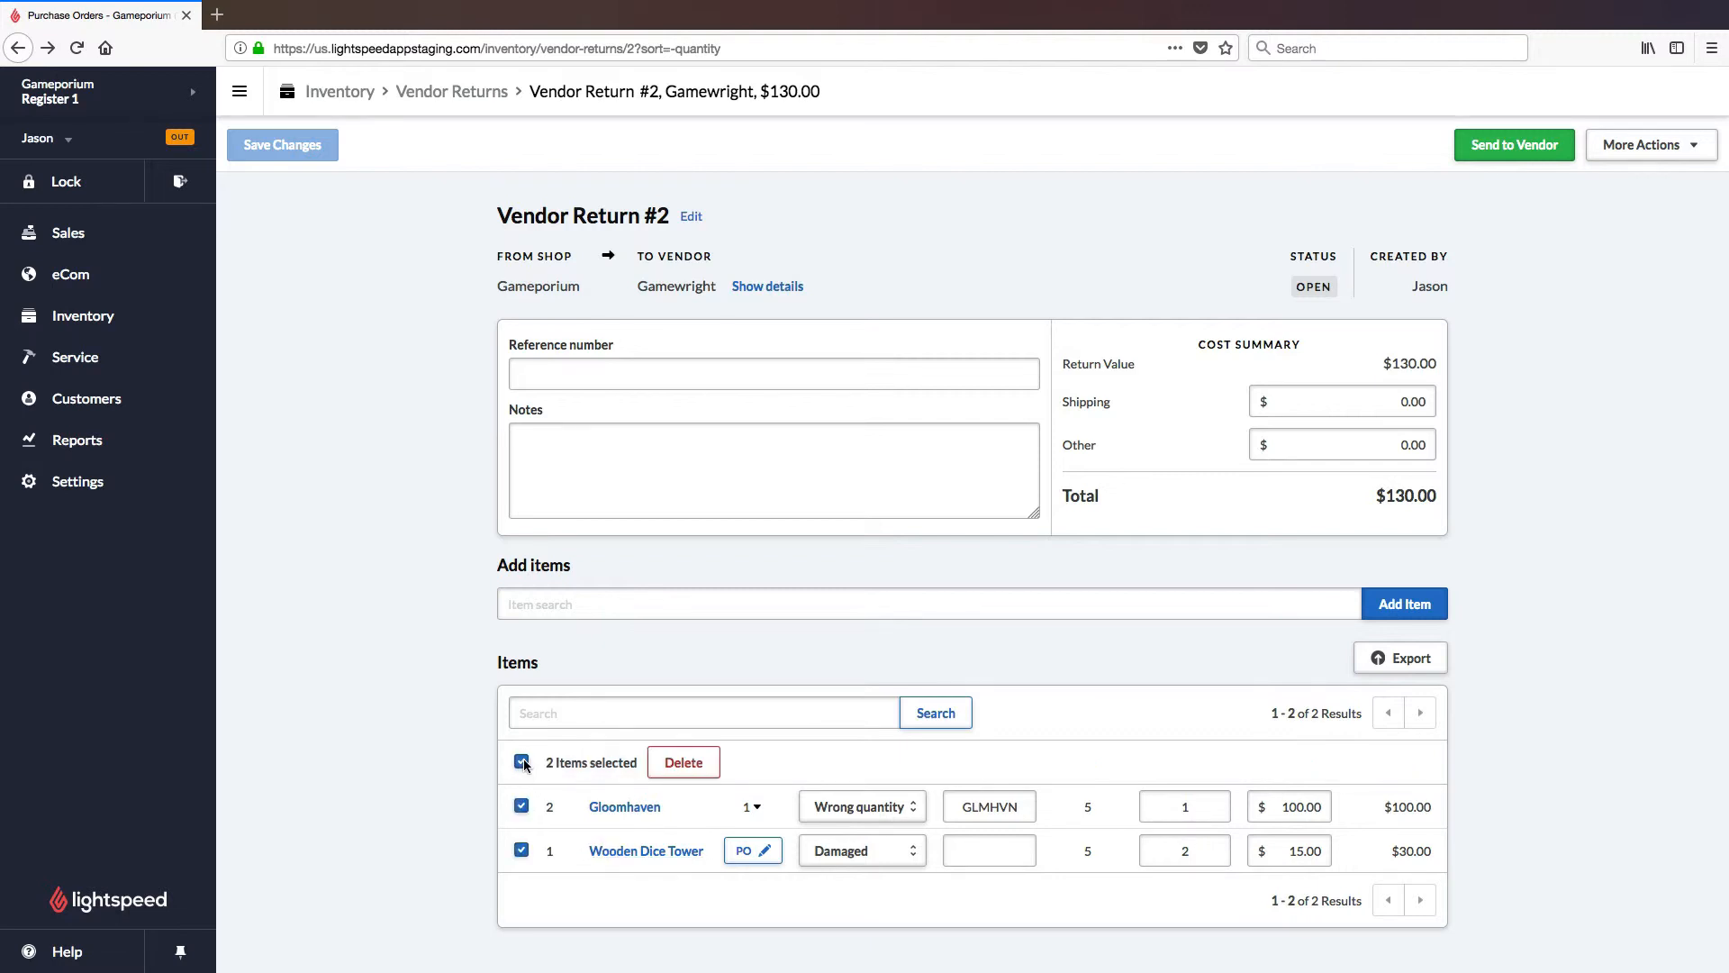
{"action": "left_click", "coordinate": [523, 761]}
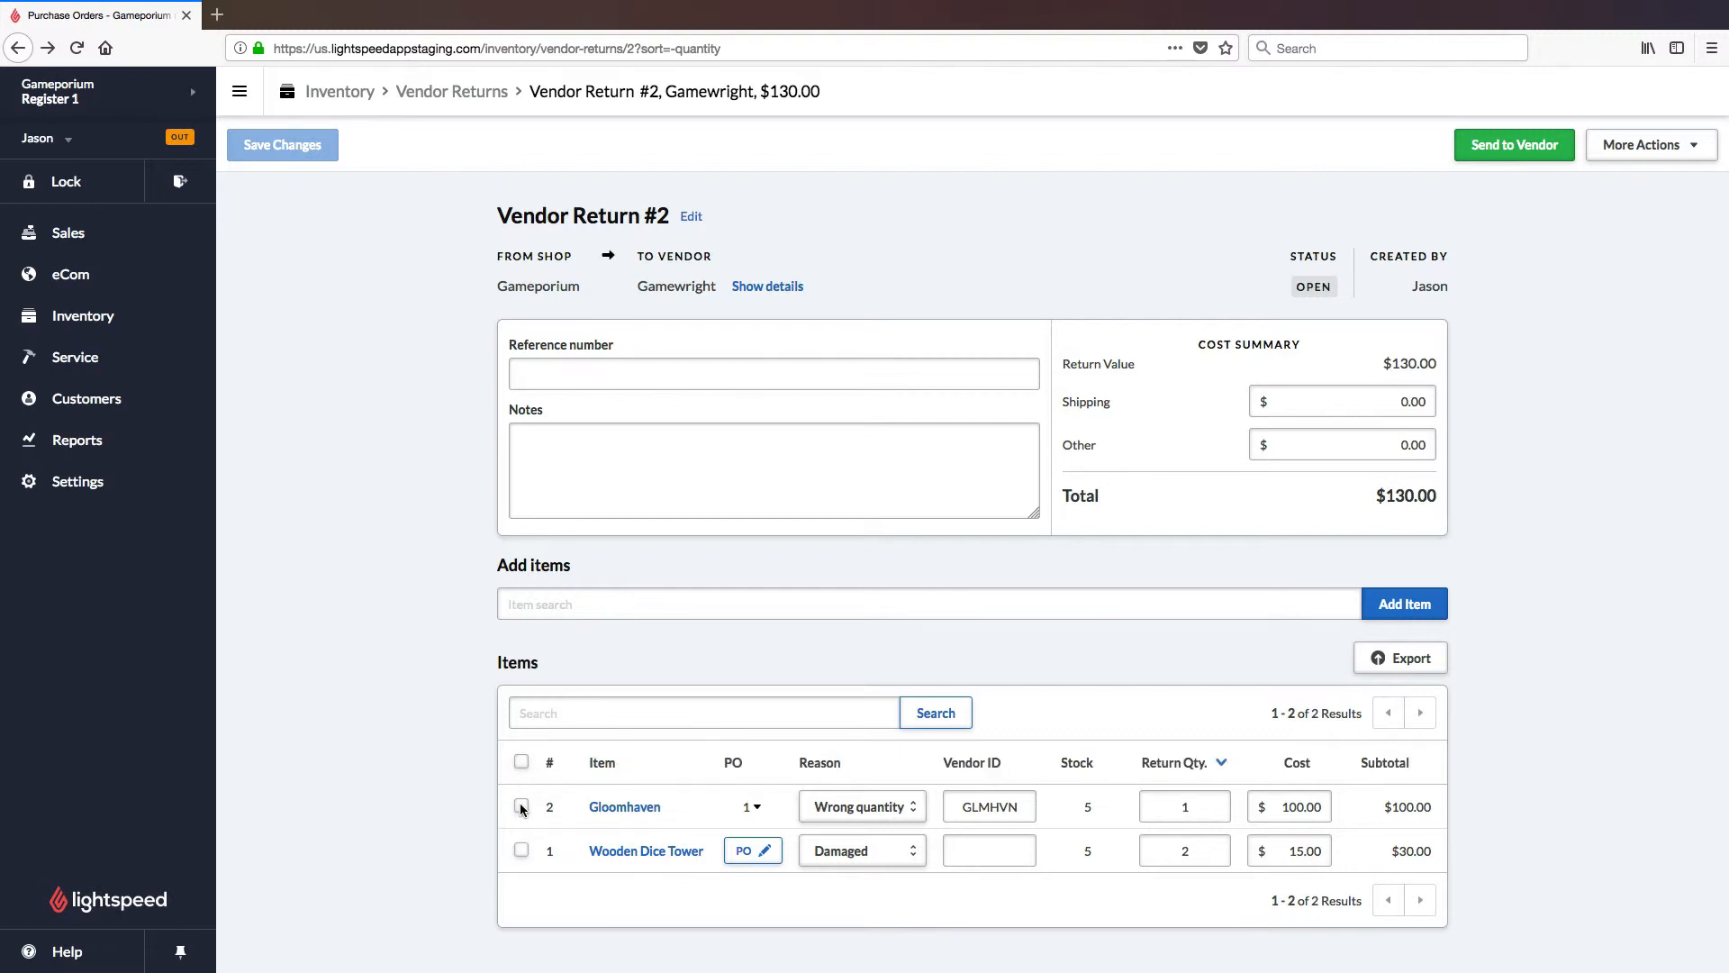
{"action": "left_click", "coordinate": [520, 805]}
{"action": "left_click", "coordinate": [522, 850]}
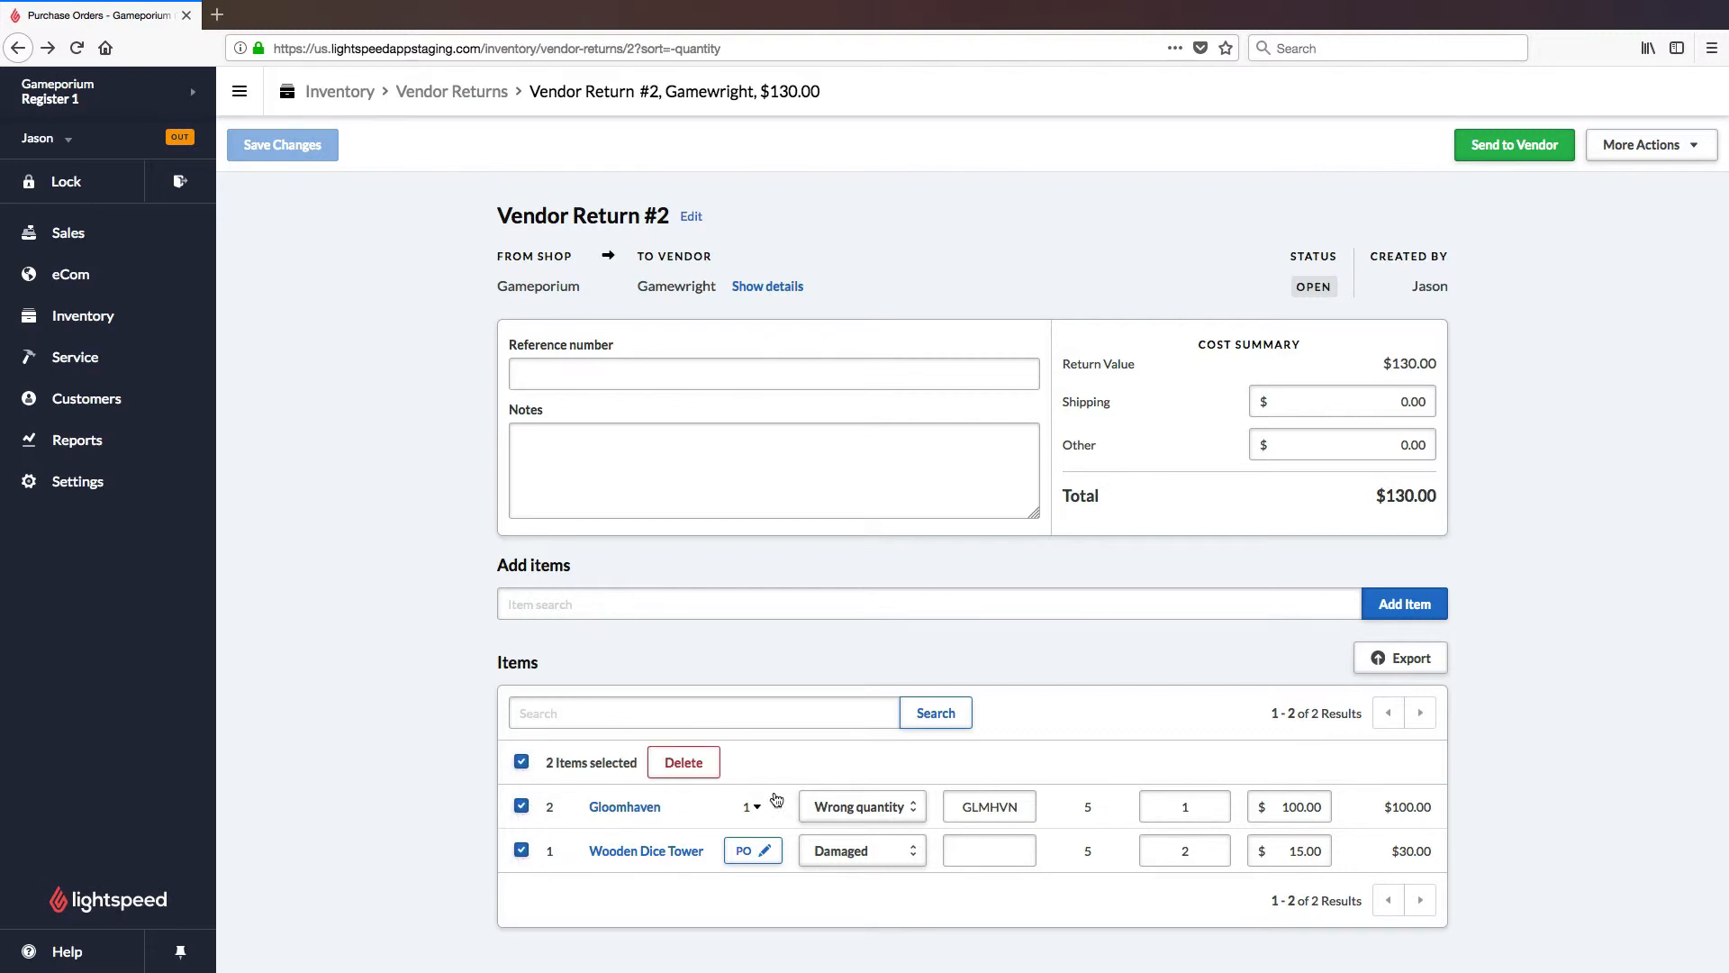
{"action": "left_click", "coordinate": [683, 762]}
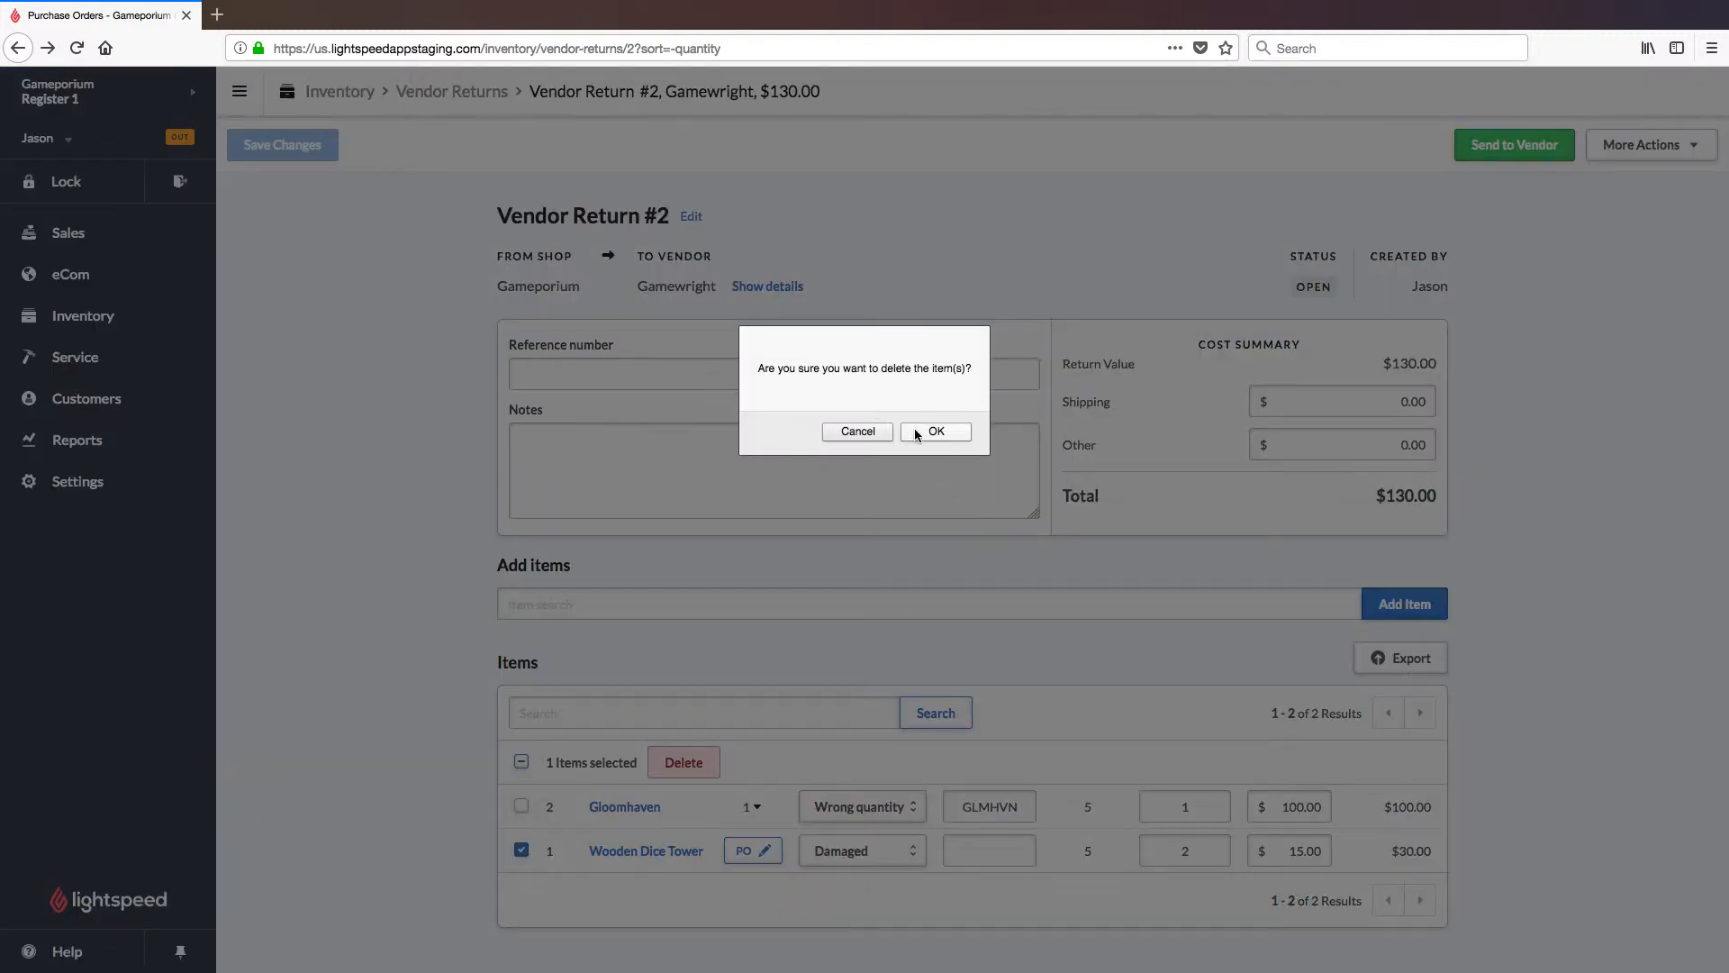
{"action": "left_click", "coordinate": [937, 432]}
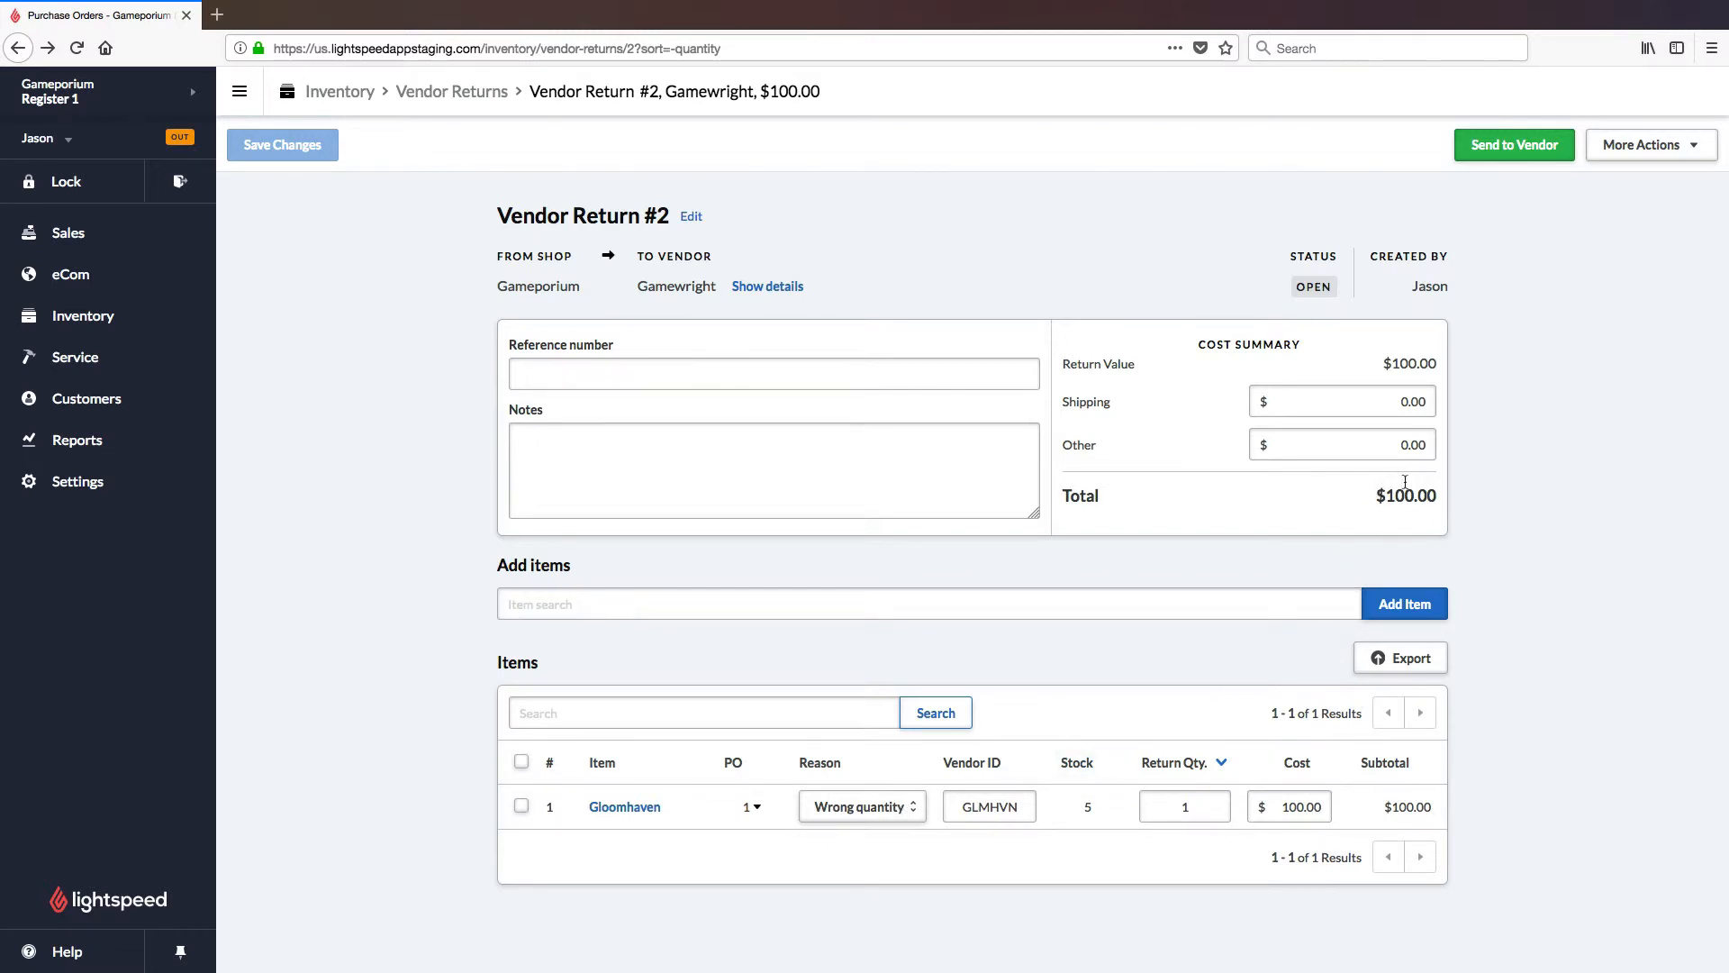
Step: Send the vendor return to Gamewright and change its sent date to 2019-01-15
{"action": "left_click", "coordinate": [1529, 160]}
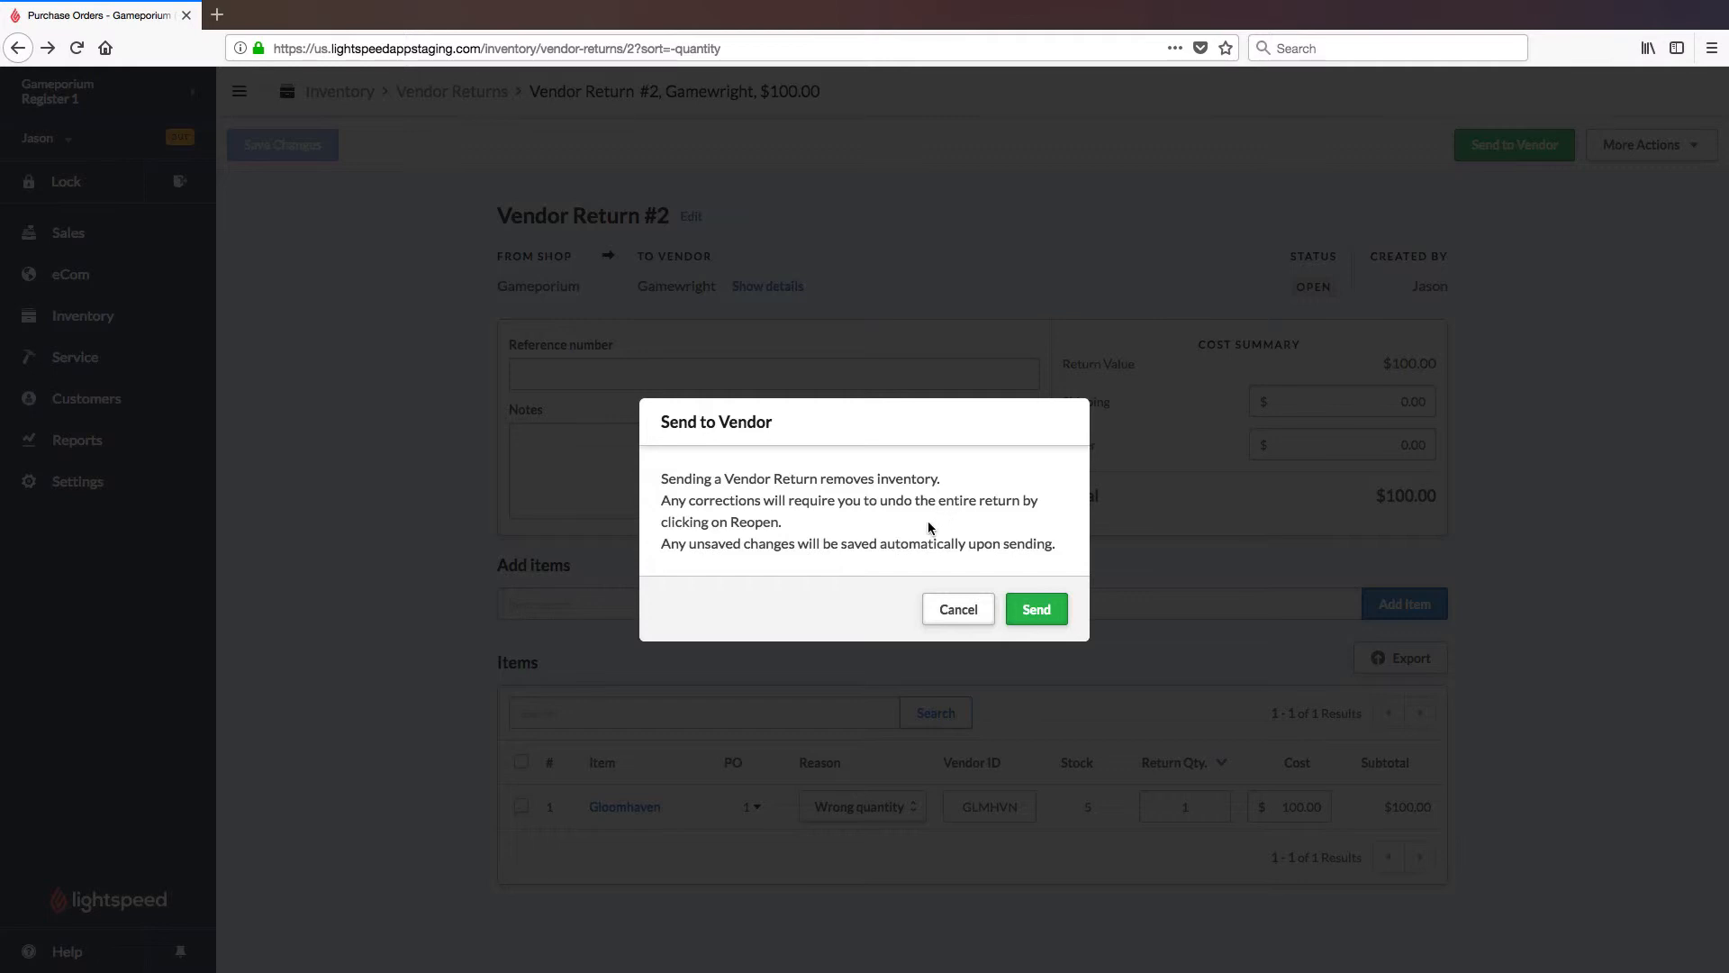
{"action": "left_click", "coordinate": [1053, 617]}
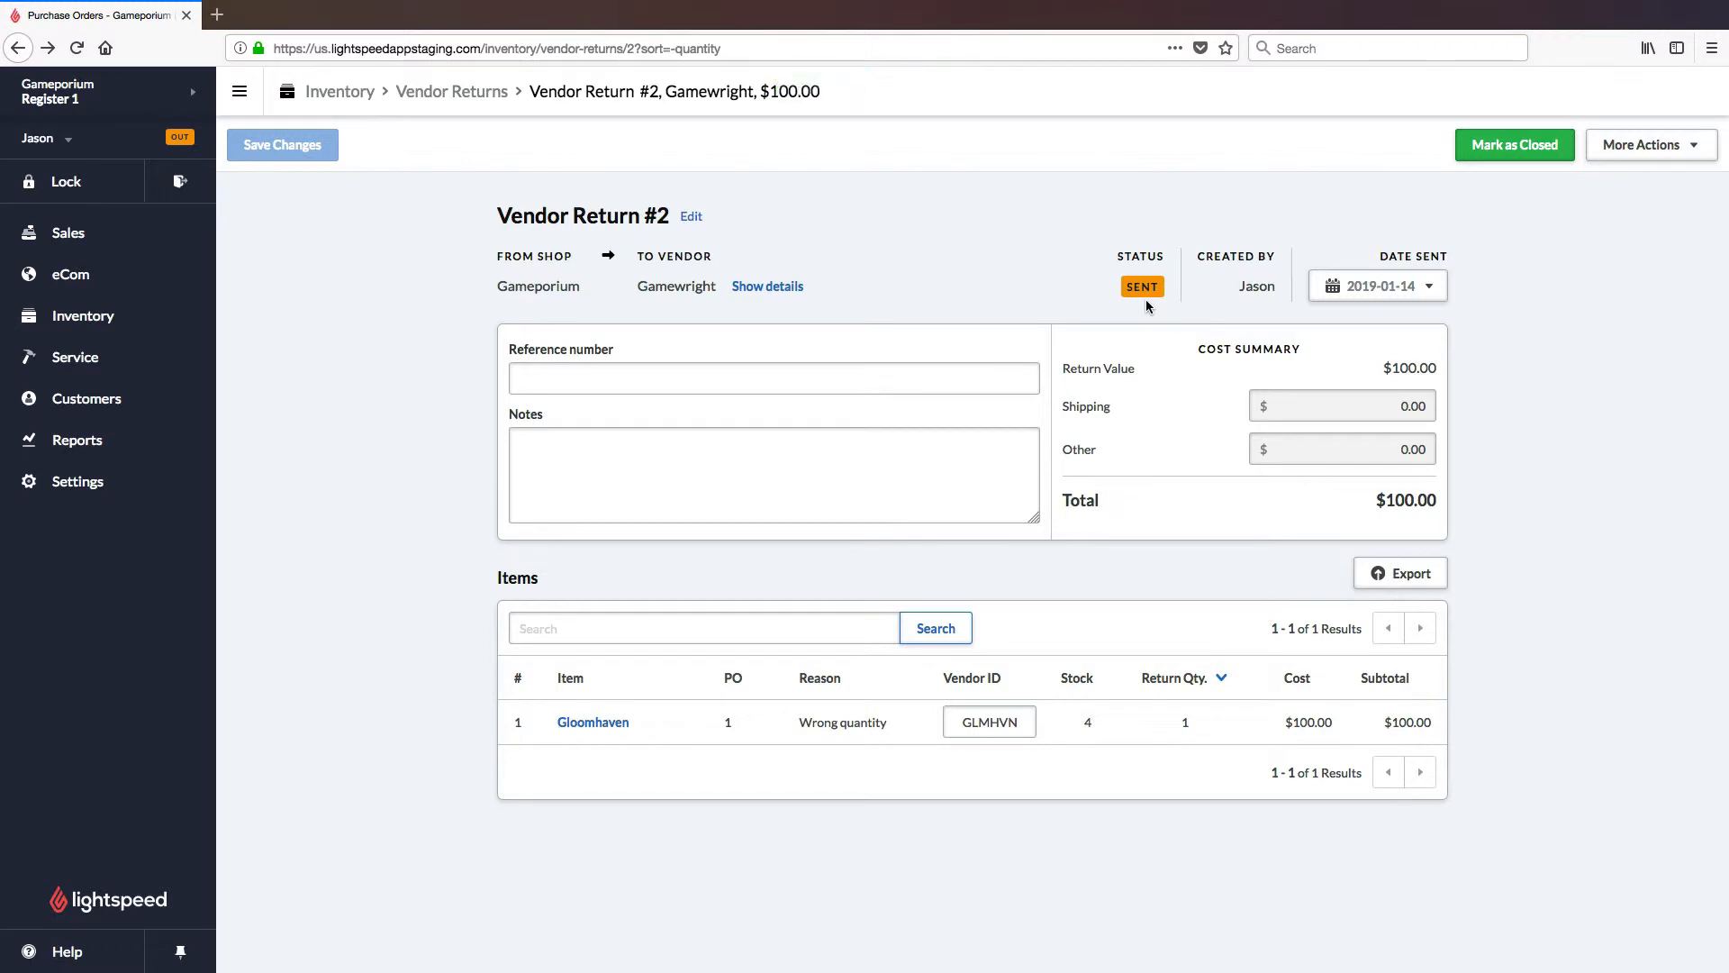
{"action": "left_click", "coordinate": [1437, 297]}
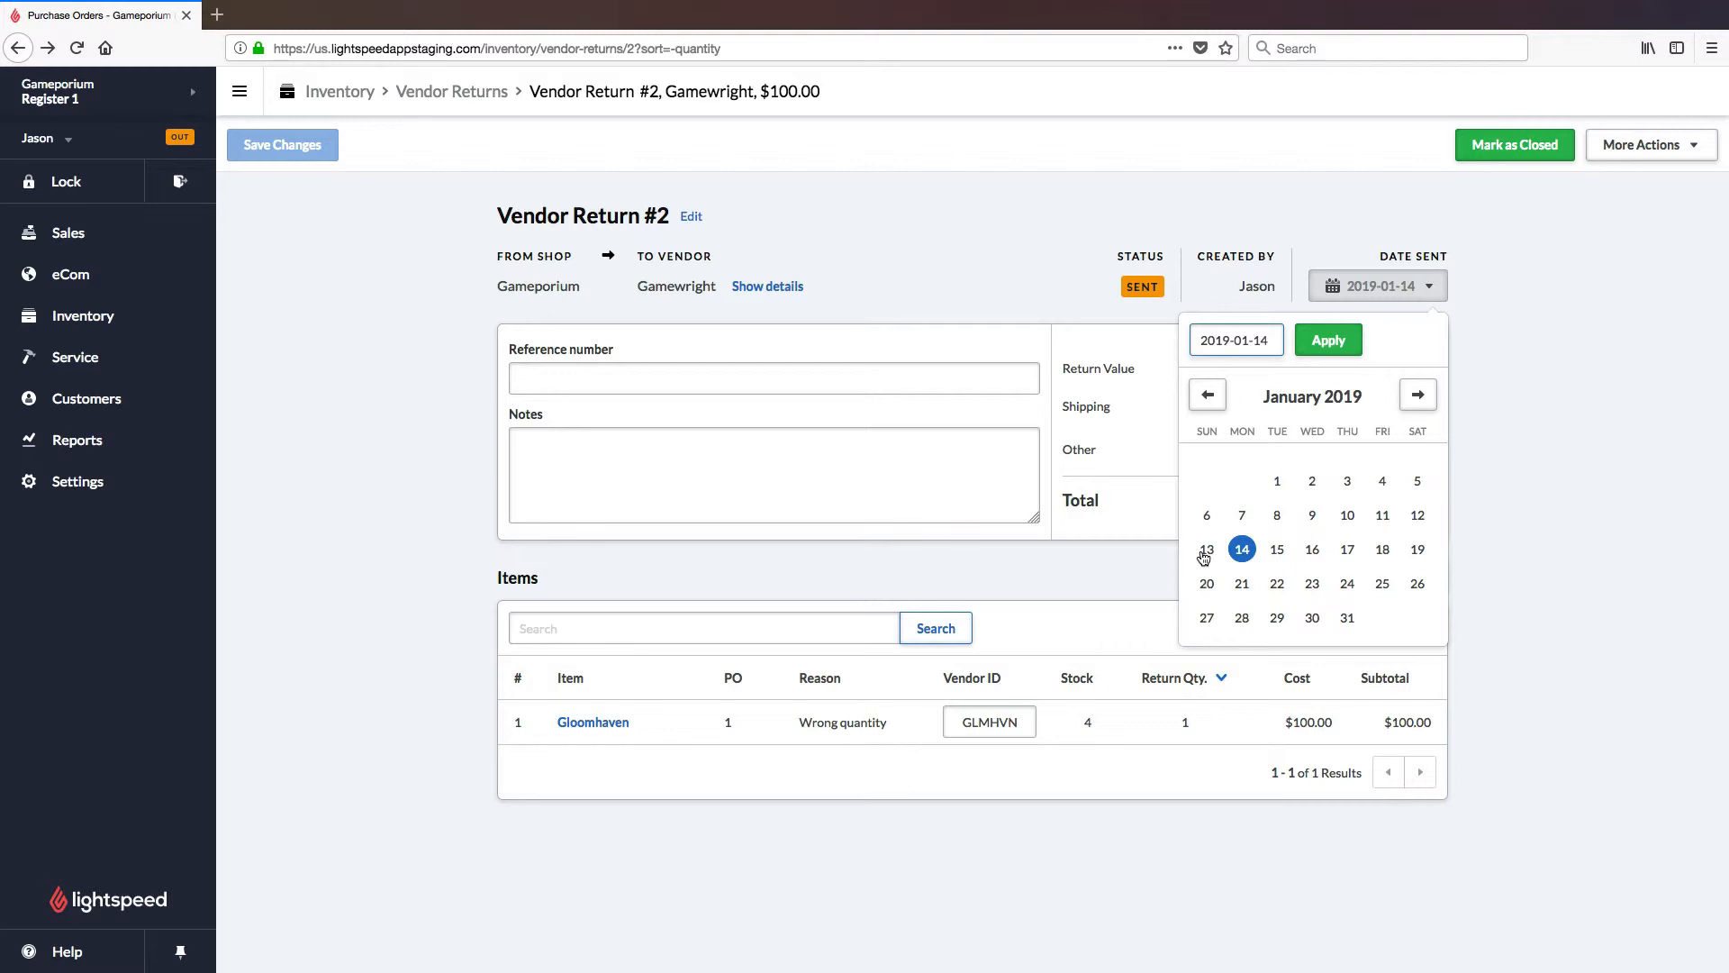
{"action": "left_click", "coordinate": [1279, 551]}
{"action": "left_click", "coordinate": [1354, 352]}
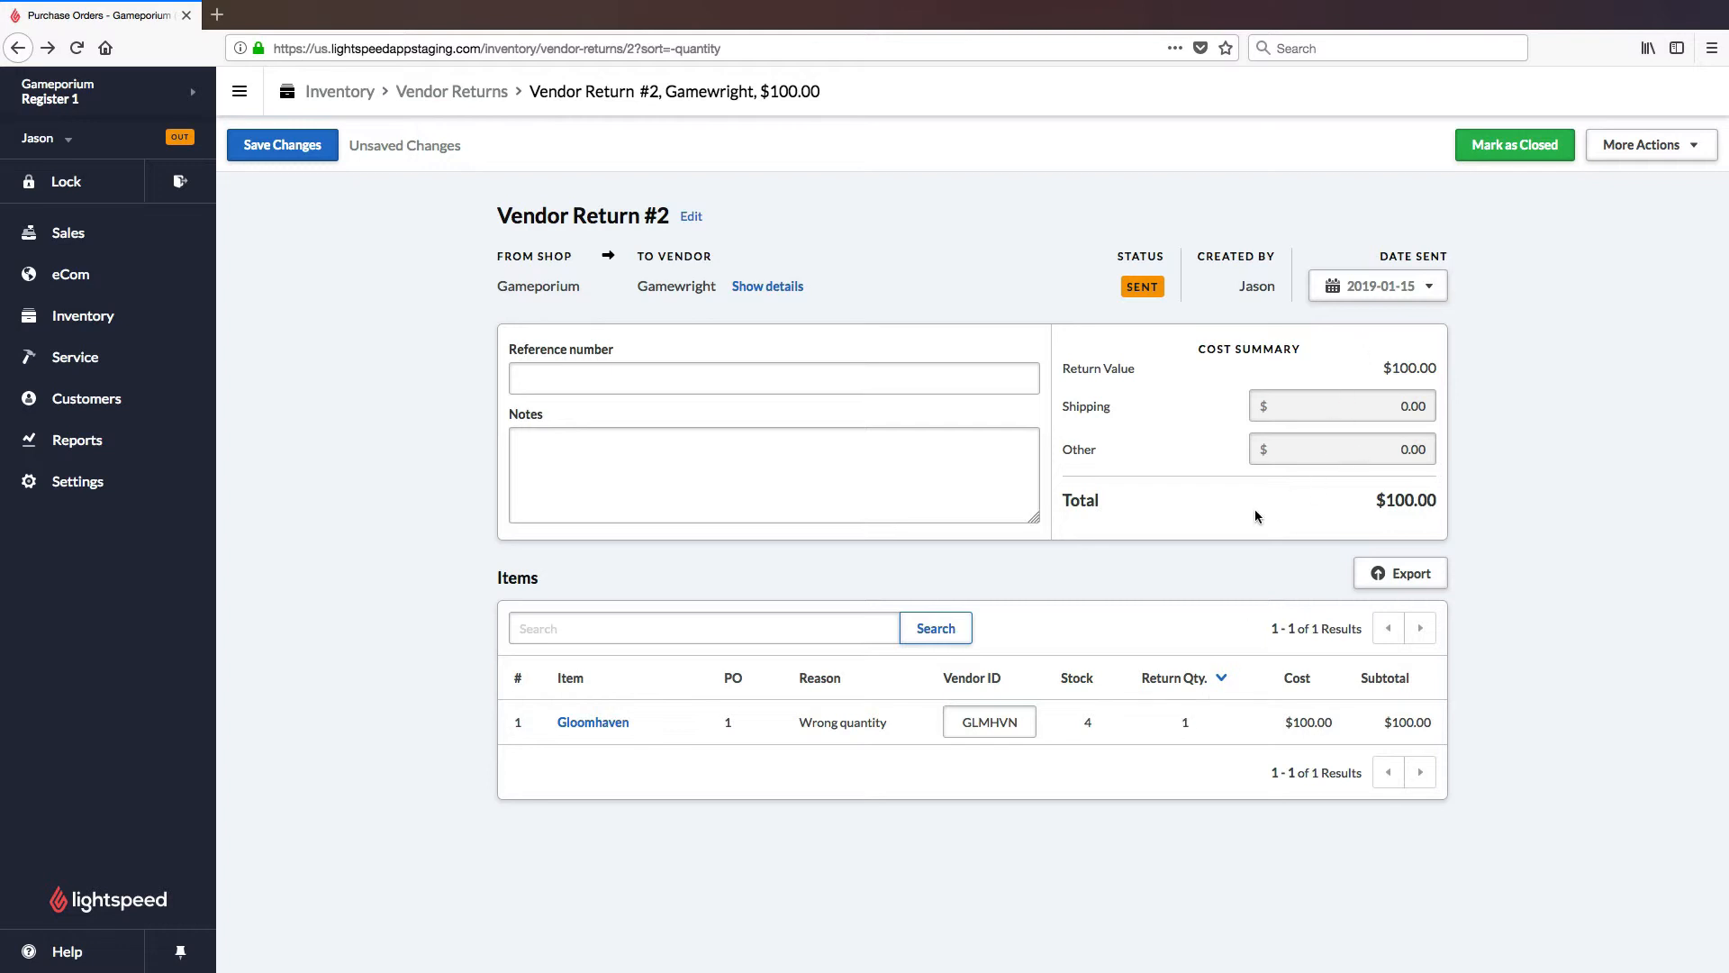
Step: Reopen the sent vendor return to undo the sending
{"action": "left_click", "coordinate": [799, 380]}
{"action": "left_click", "coordinate": [793, 459]}
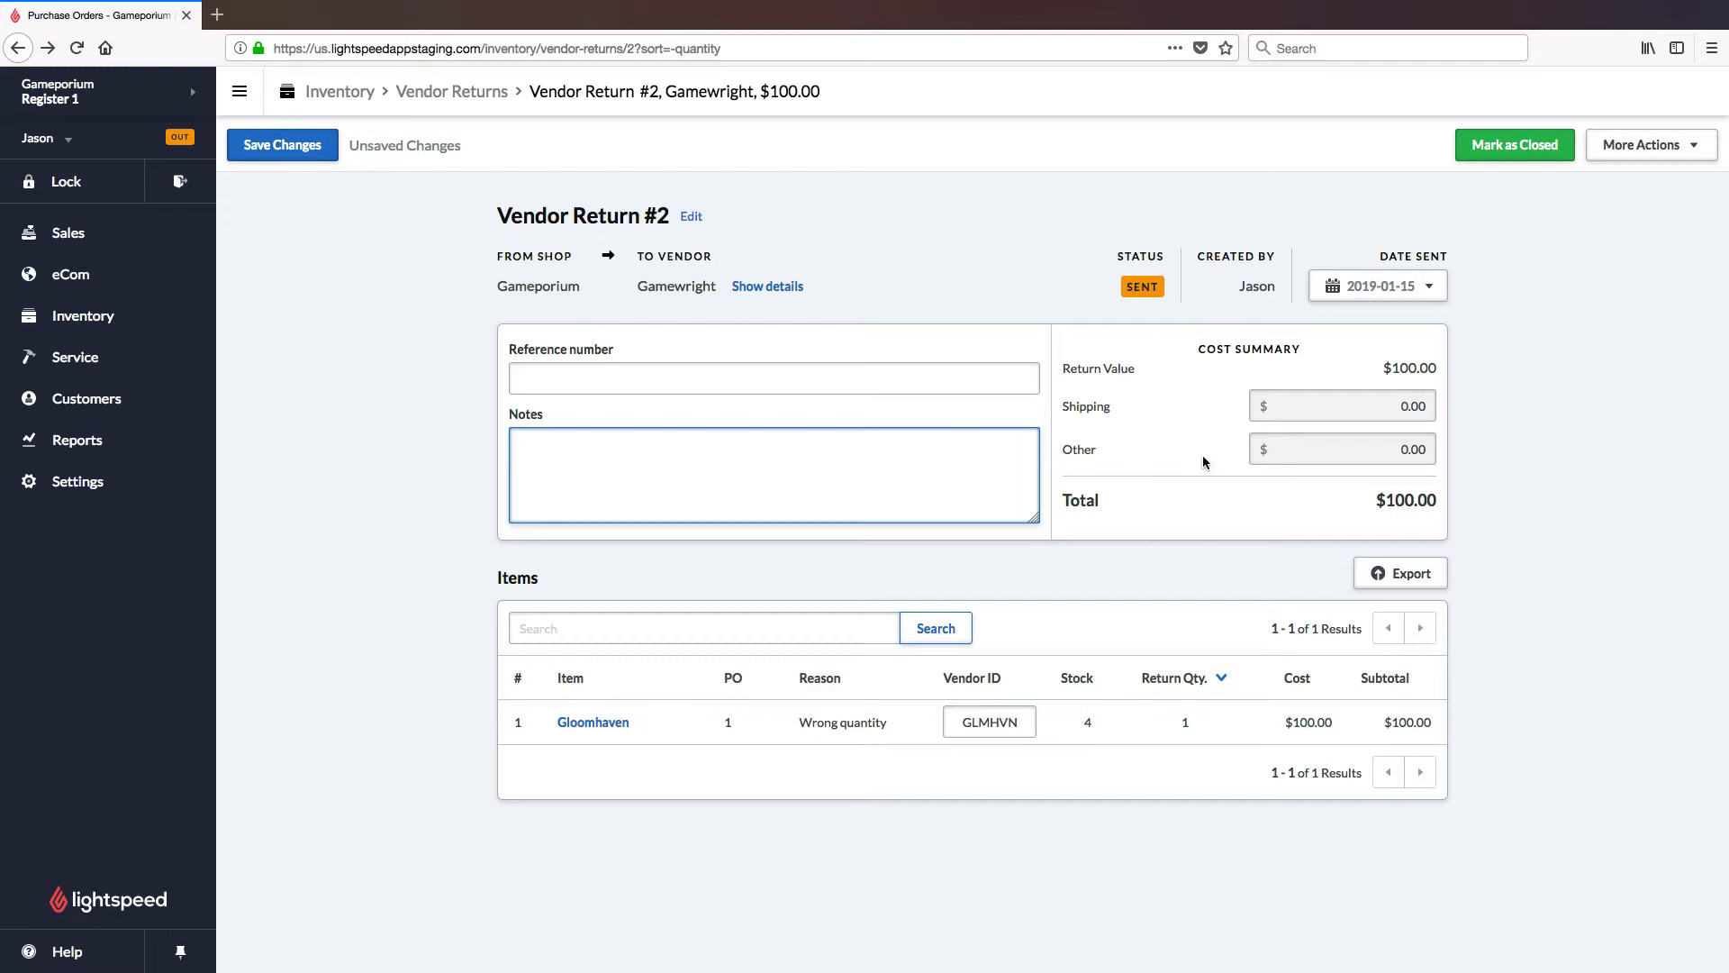
{"action": "left_click", "coordinate": [1694, 155]}
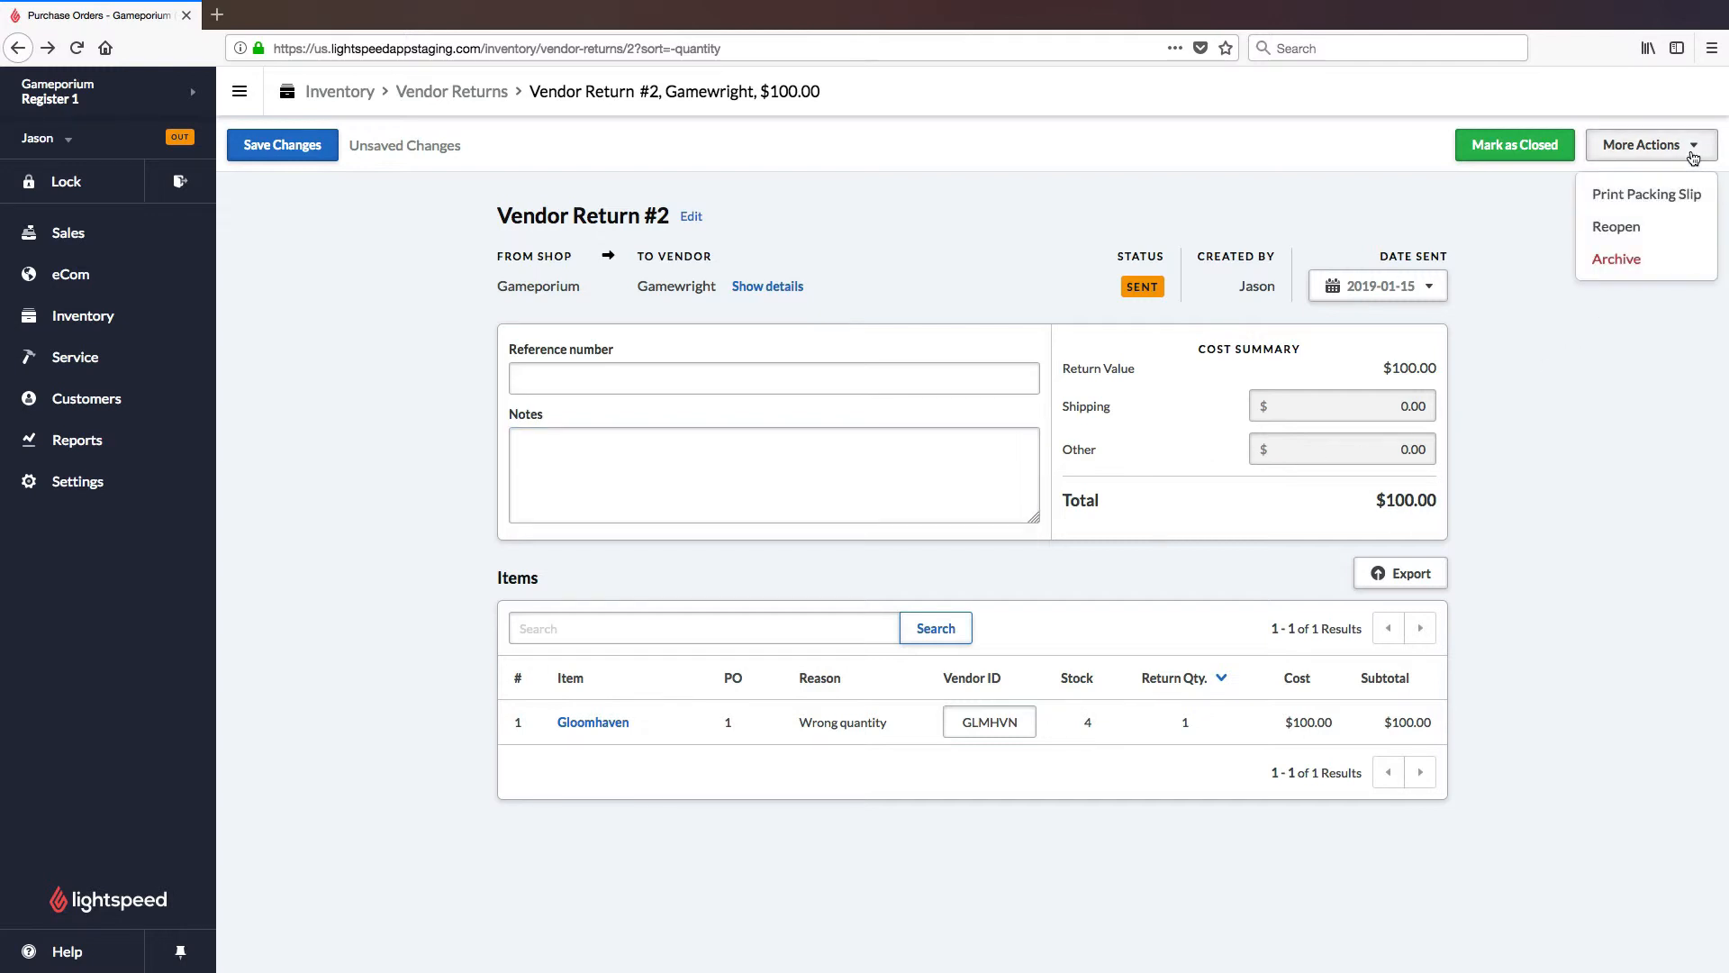
{"action": "left_click", "coordinate": [1653, 234]}
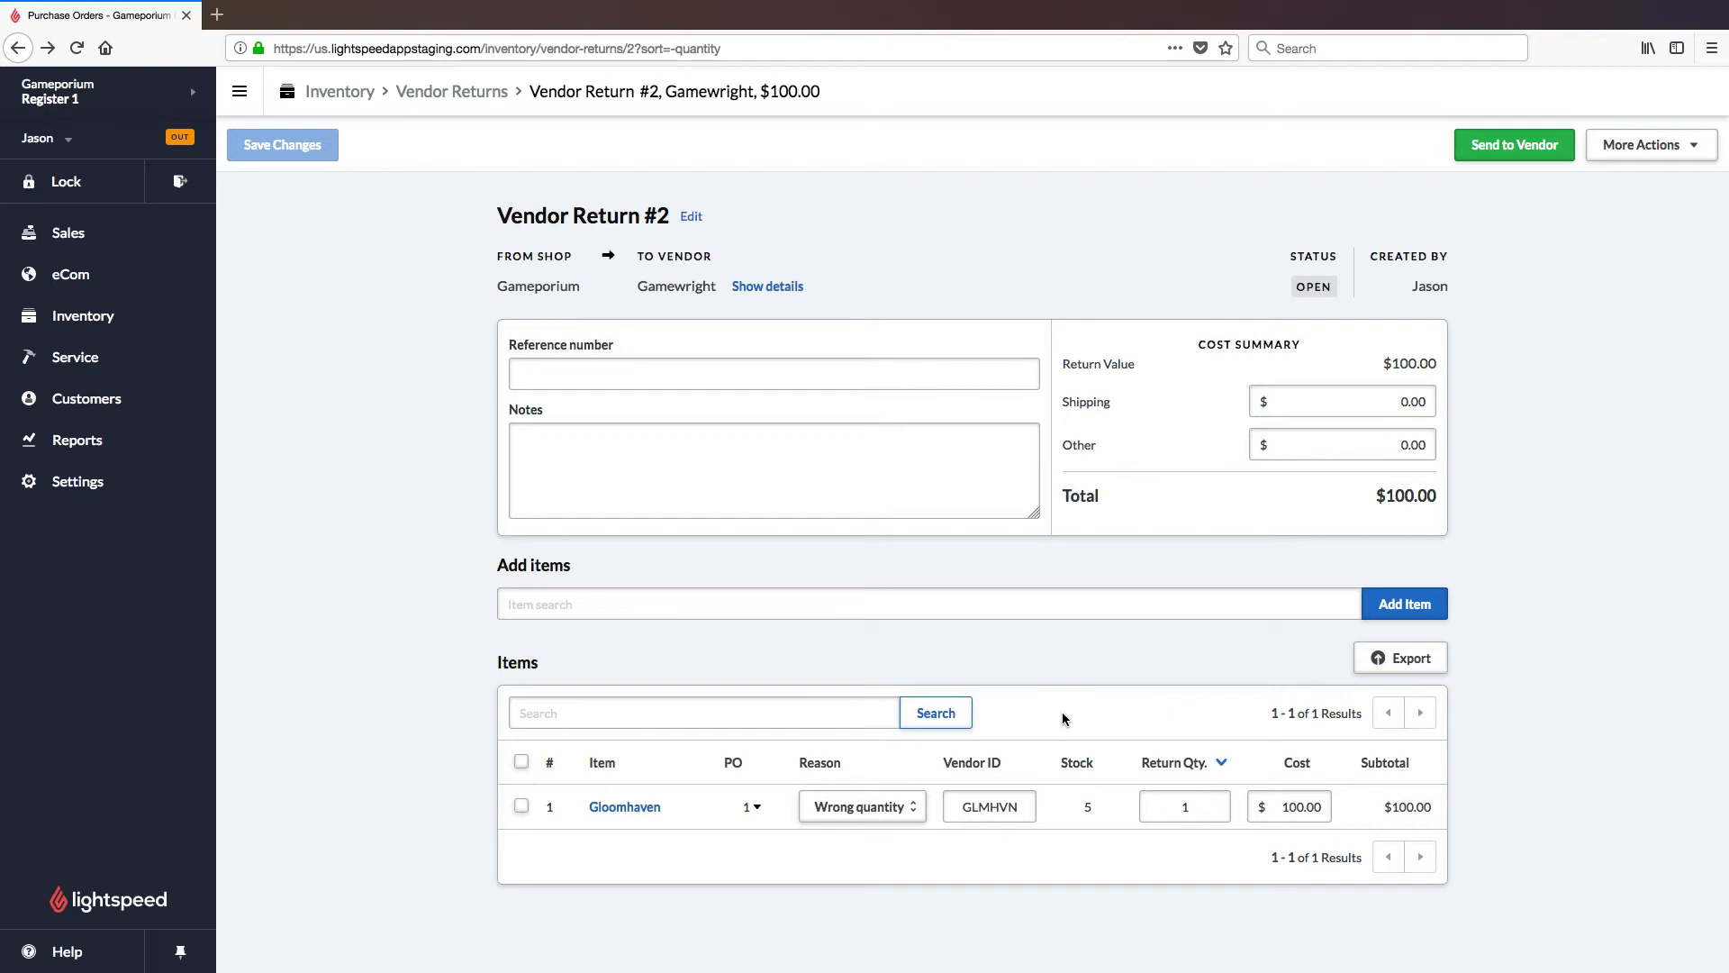
Step: Send the reopened vendor return to Gamewright, and save it with 2019-01-15 as the sent date
{"action": "left_click", "coordinate": [1518, 151]}
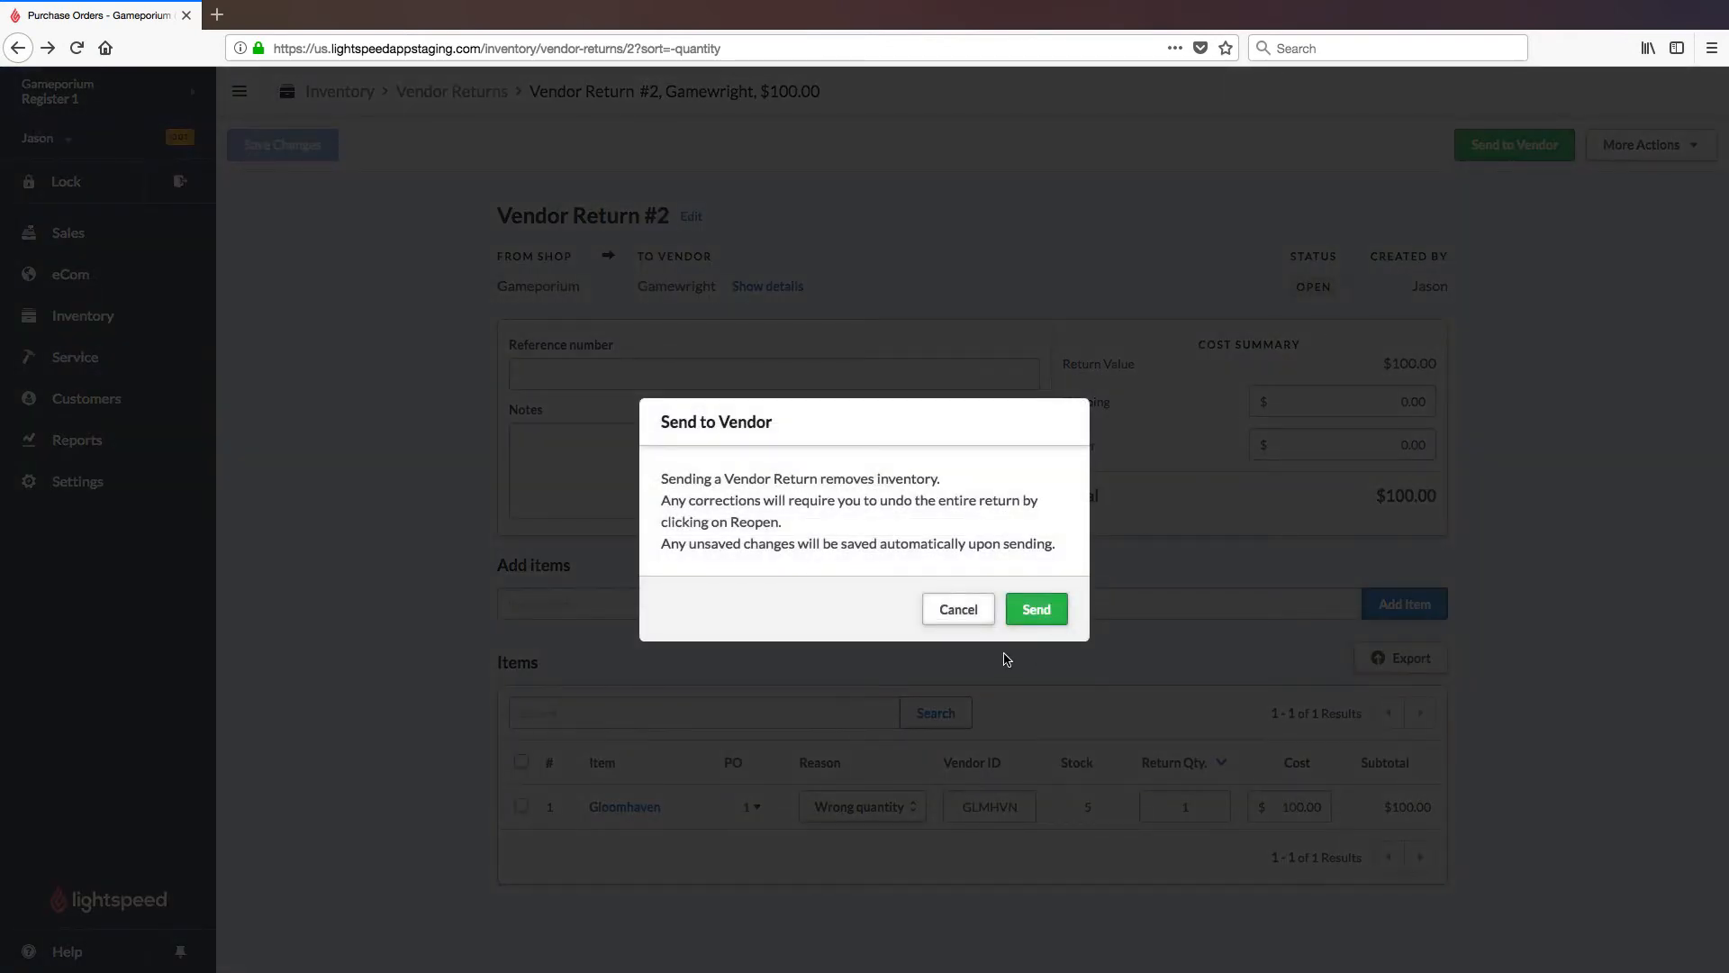
{"action": "left_click", "coordinate": [1031, 620]}
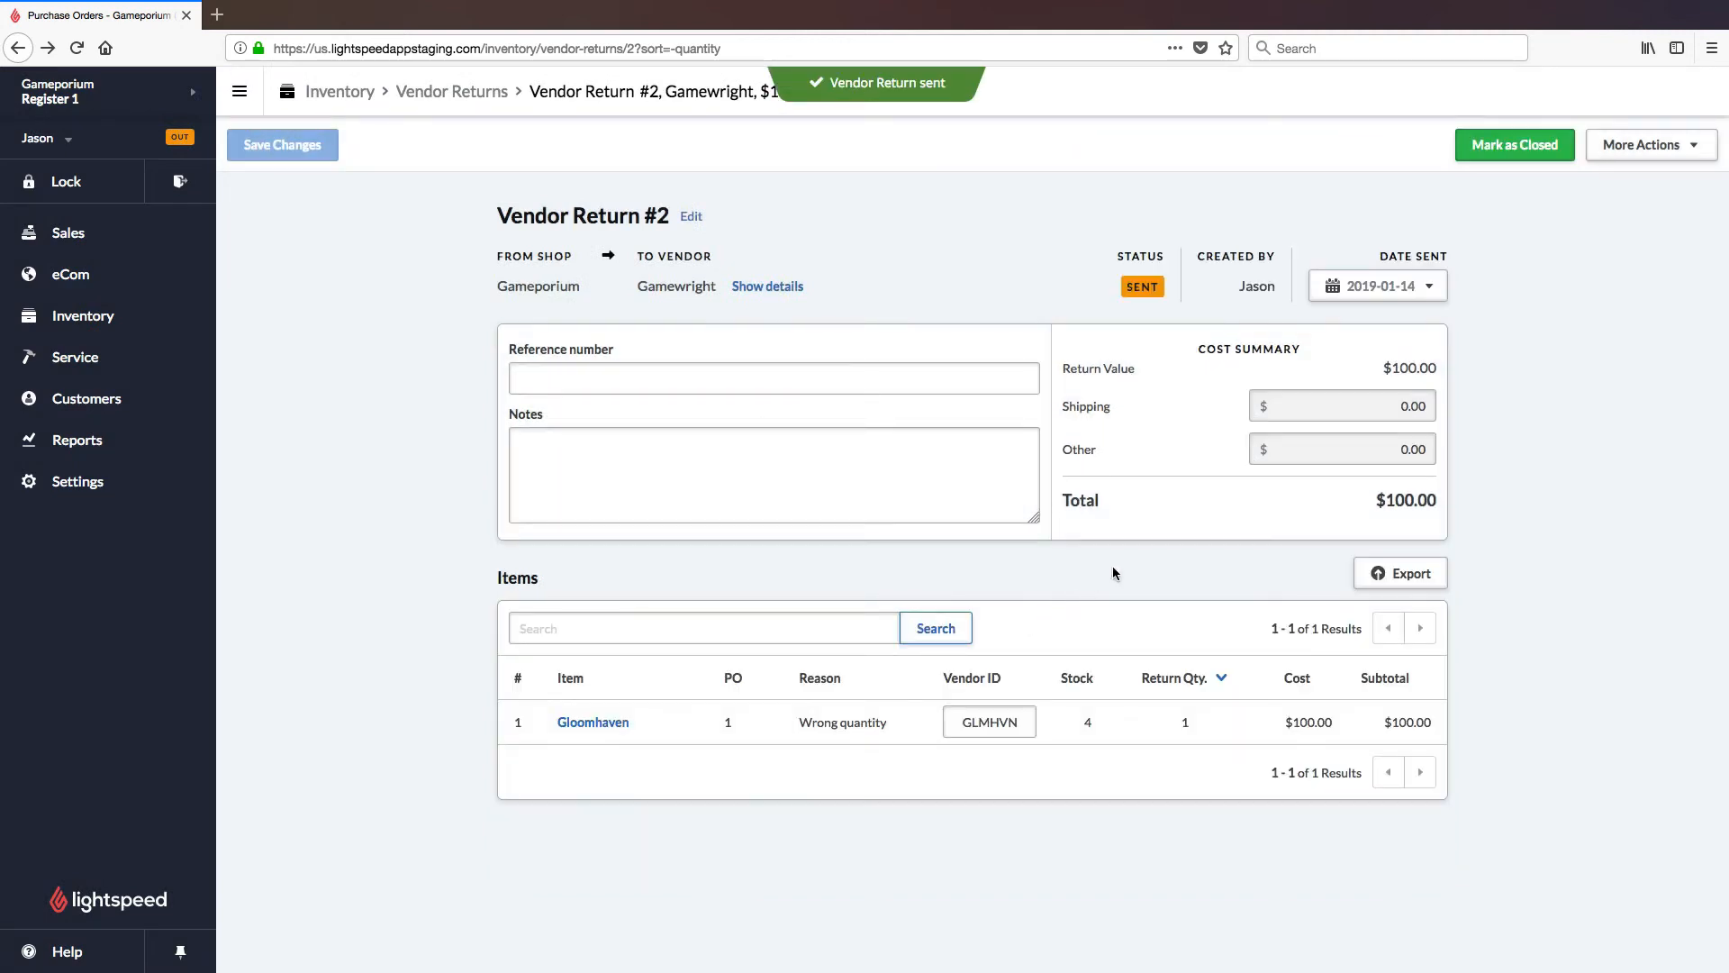
{"action": "left_click", "coordinate": [1430, 288]}
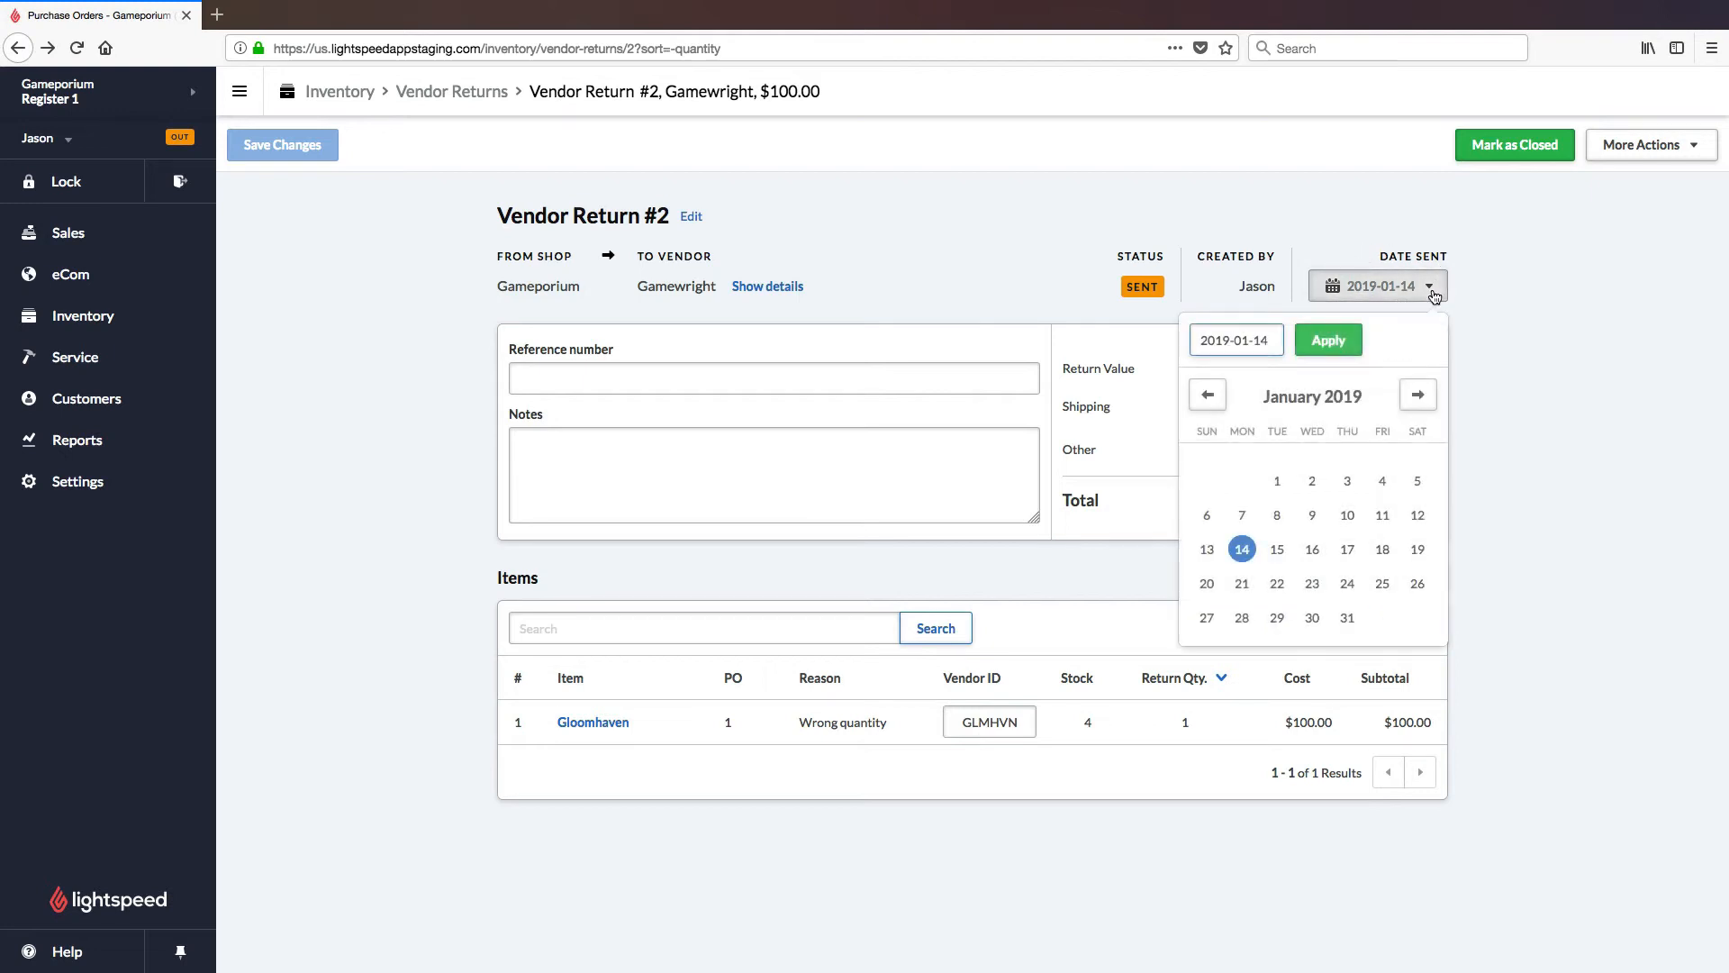
{"action": "left_click", "coordinate": [1277, 550]}
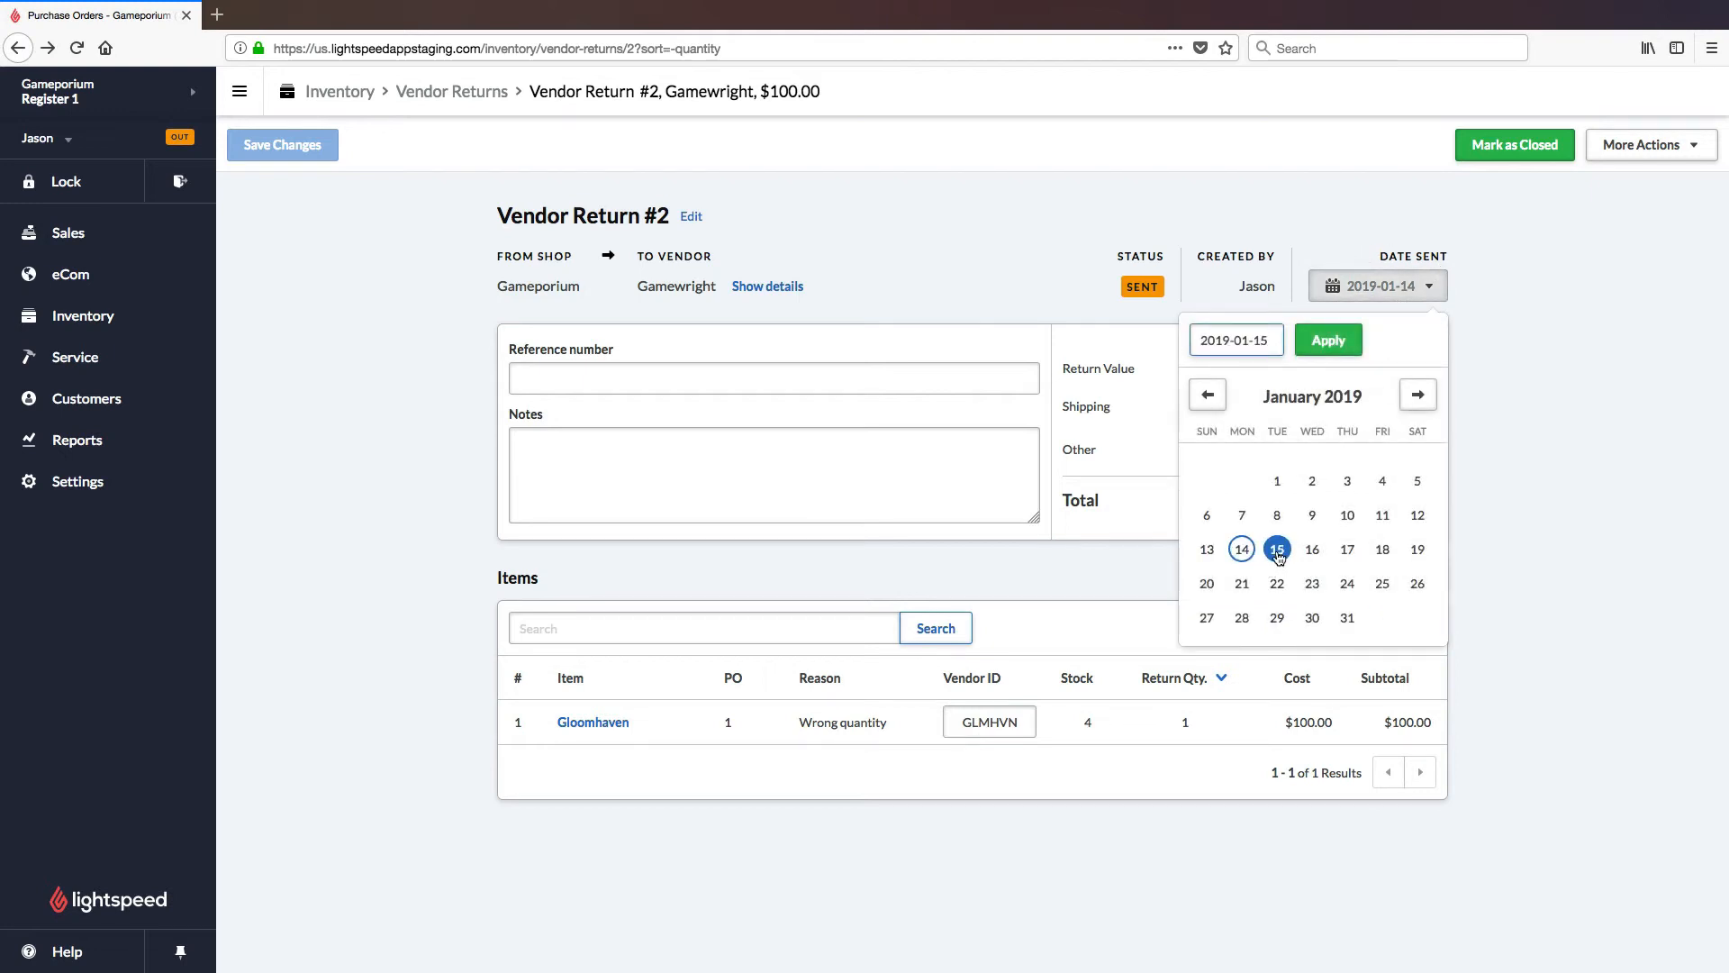
{"action": "left_click", "coordinate": [1317, 342]}
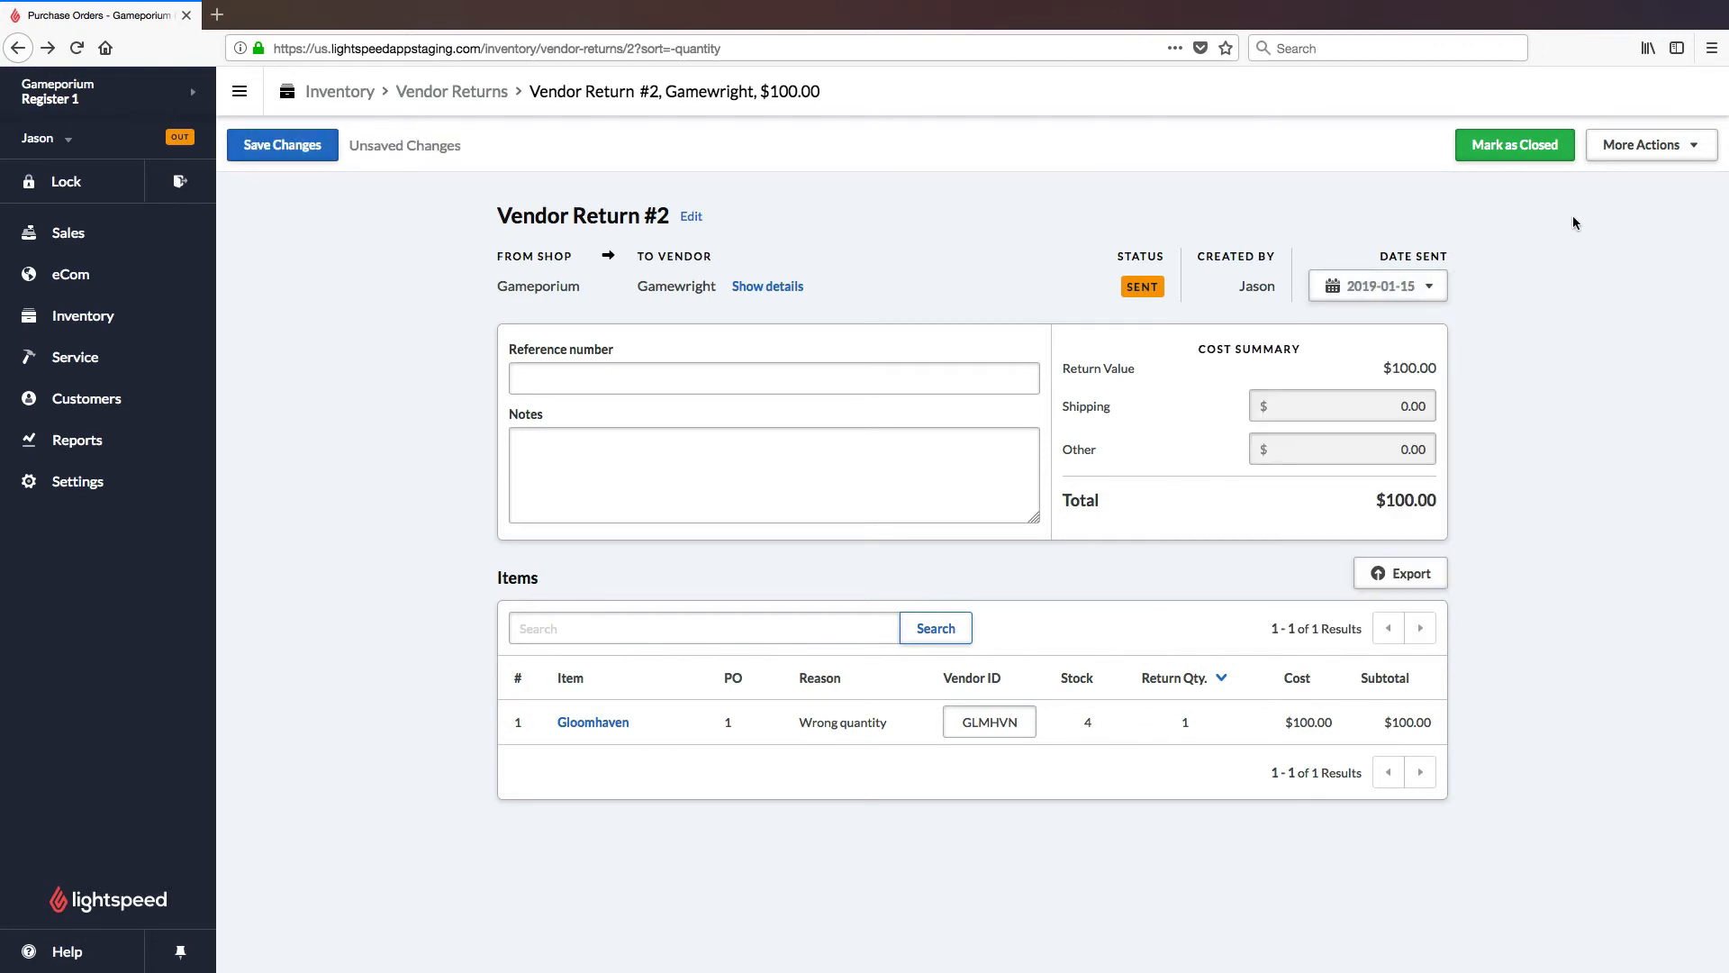
{"action": "left_click", "coordinate": [335, 155]}
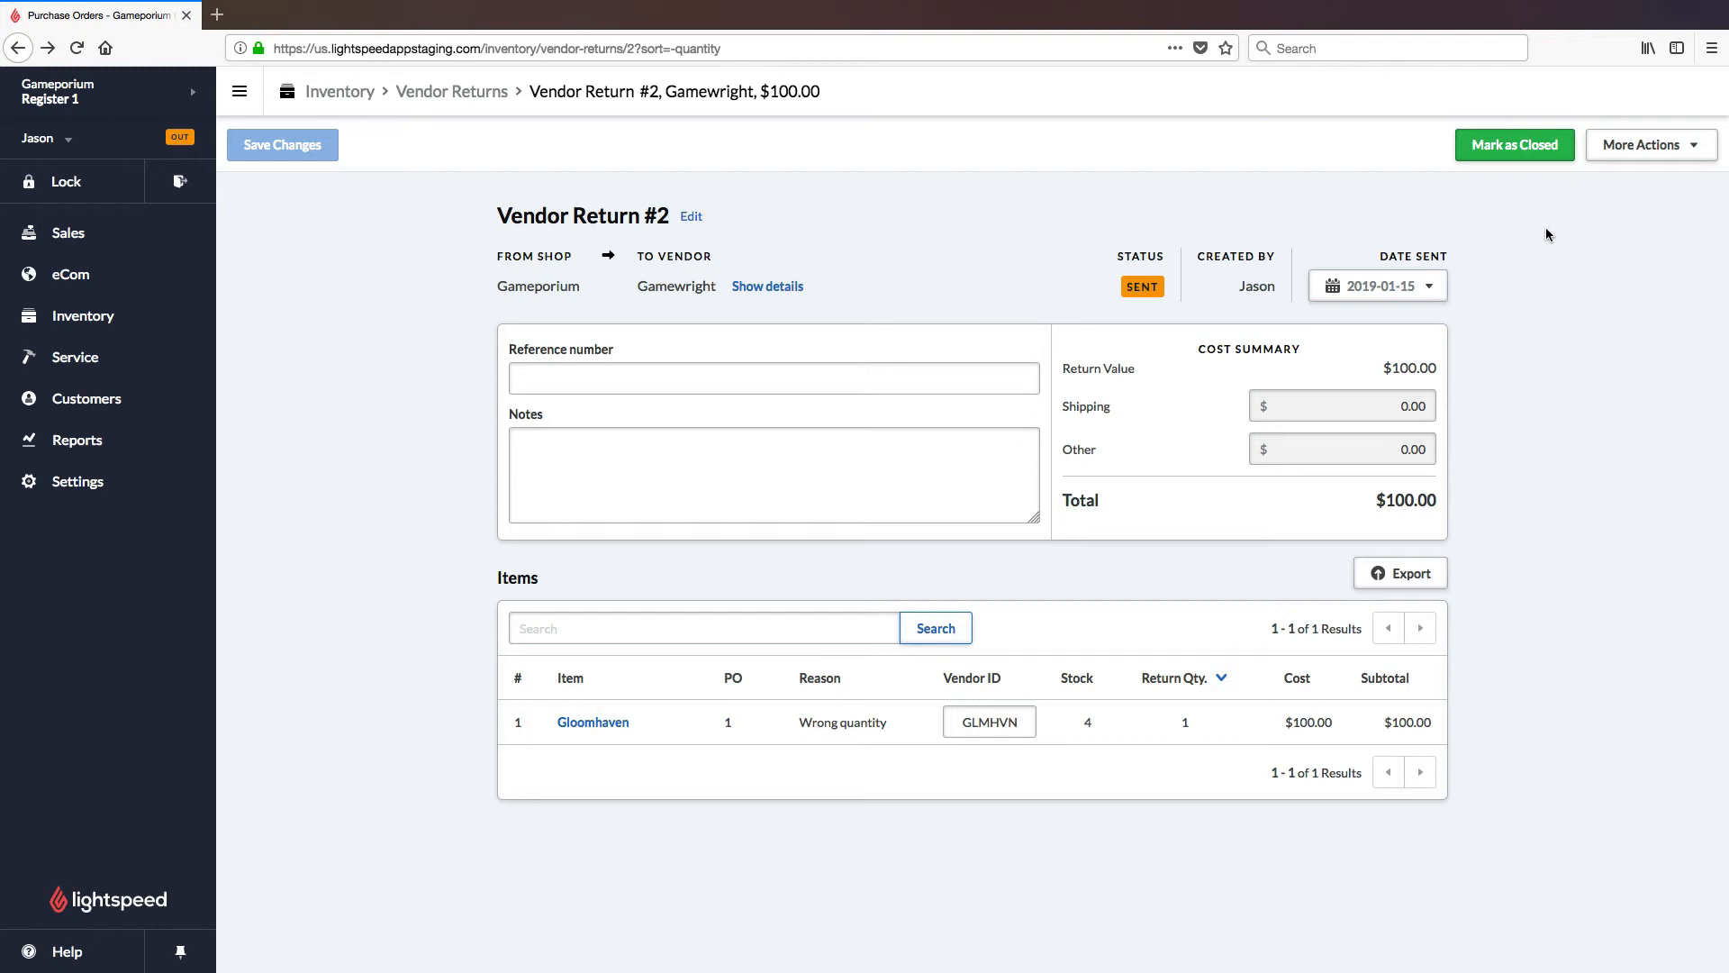
Step: Mark the vendor return as closed, and save it with 2019-01-16 as the closed date
{"action": "left_click", "coordinate": [1540, 147]}
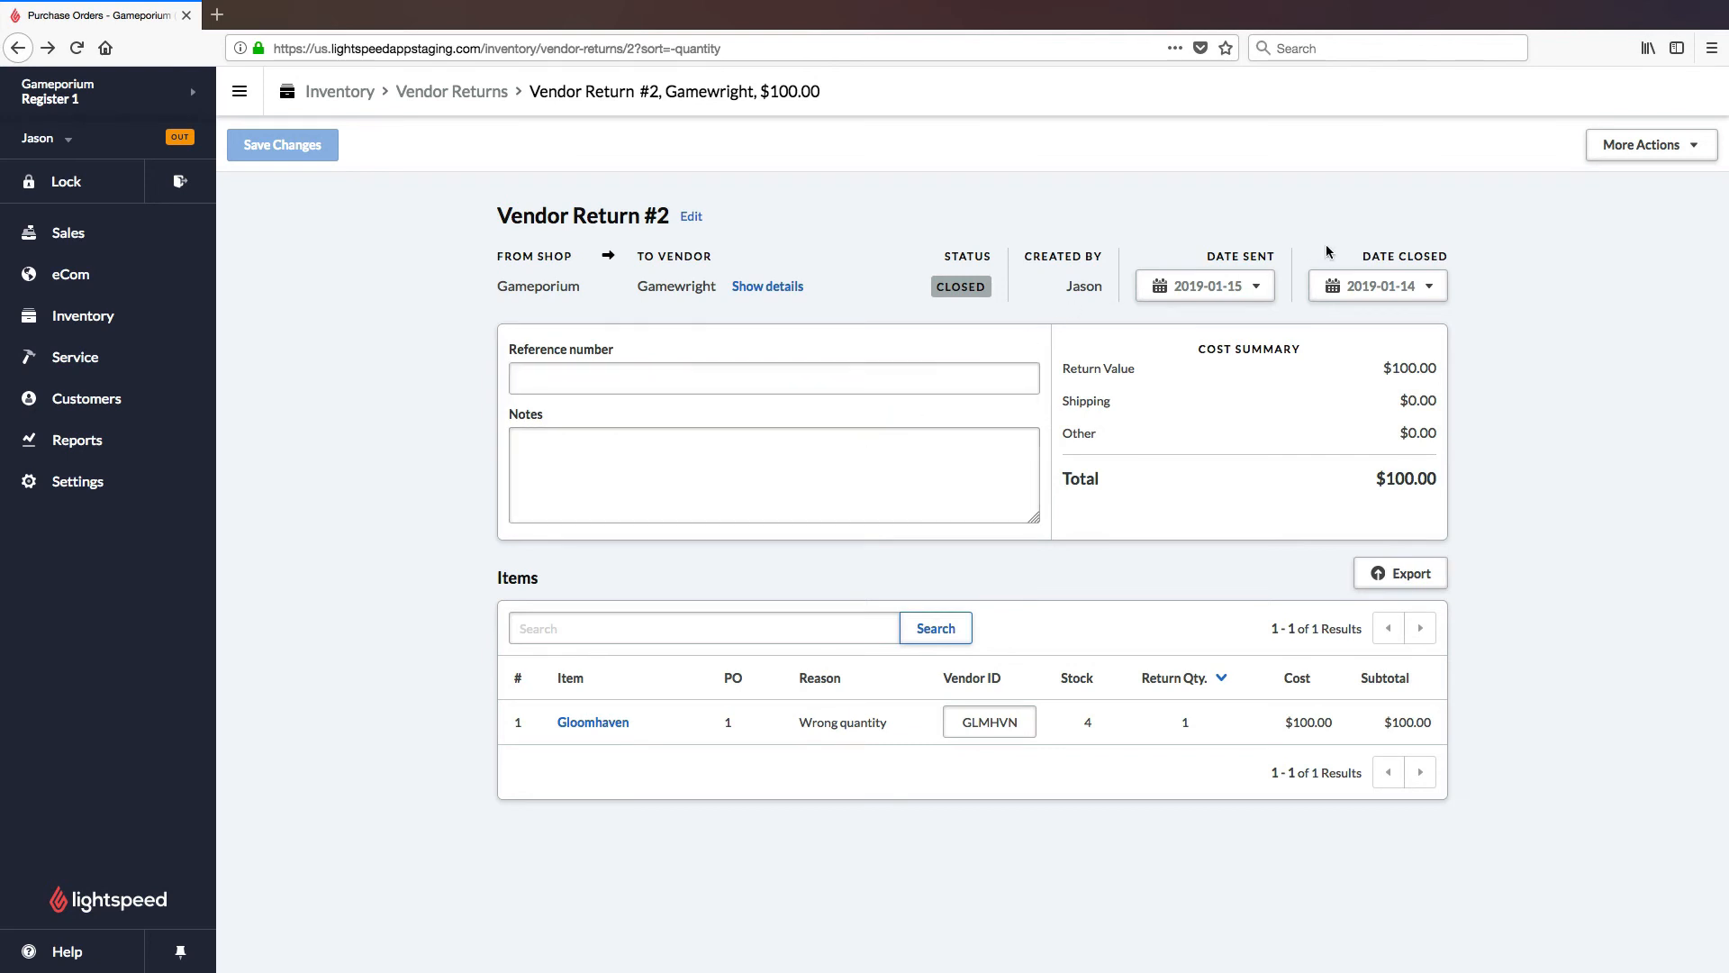
{"action": "left_click", "coordinate": [1432, 288]}
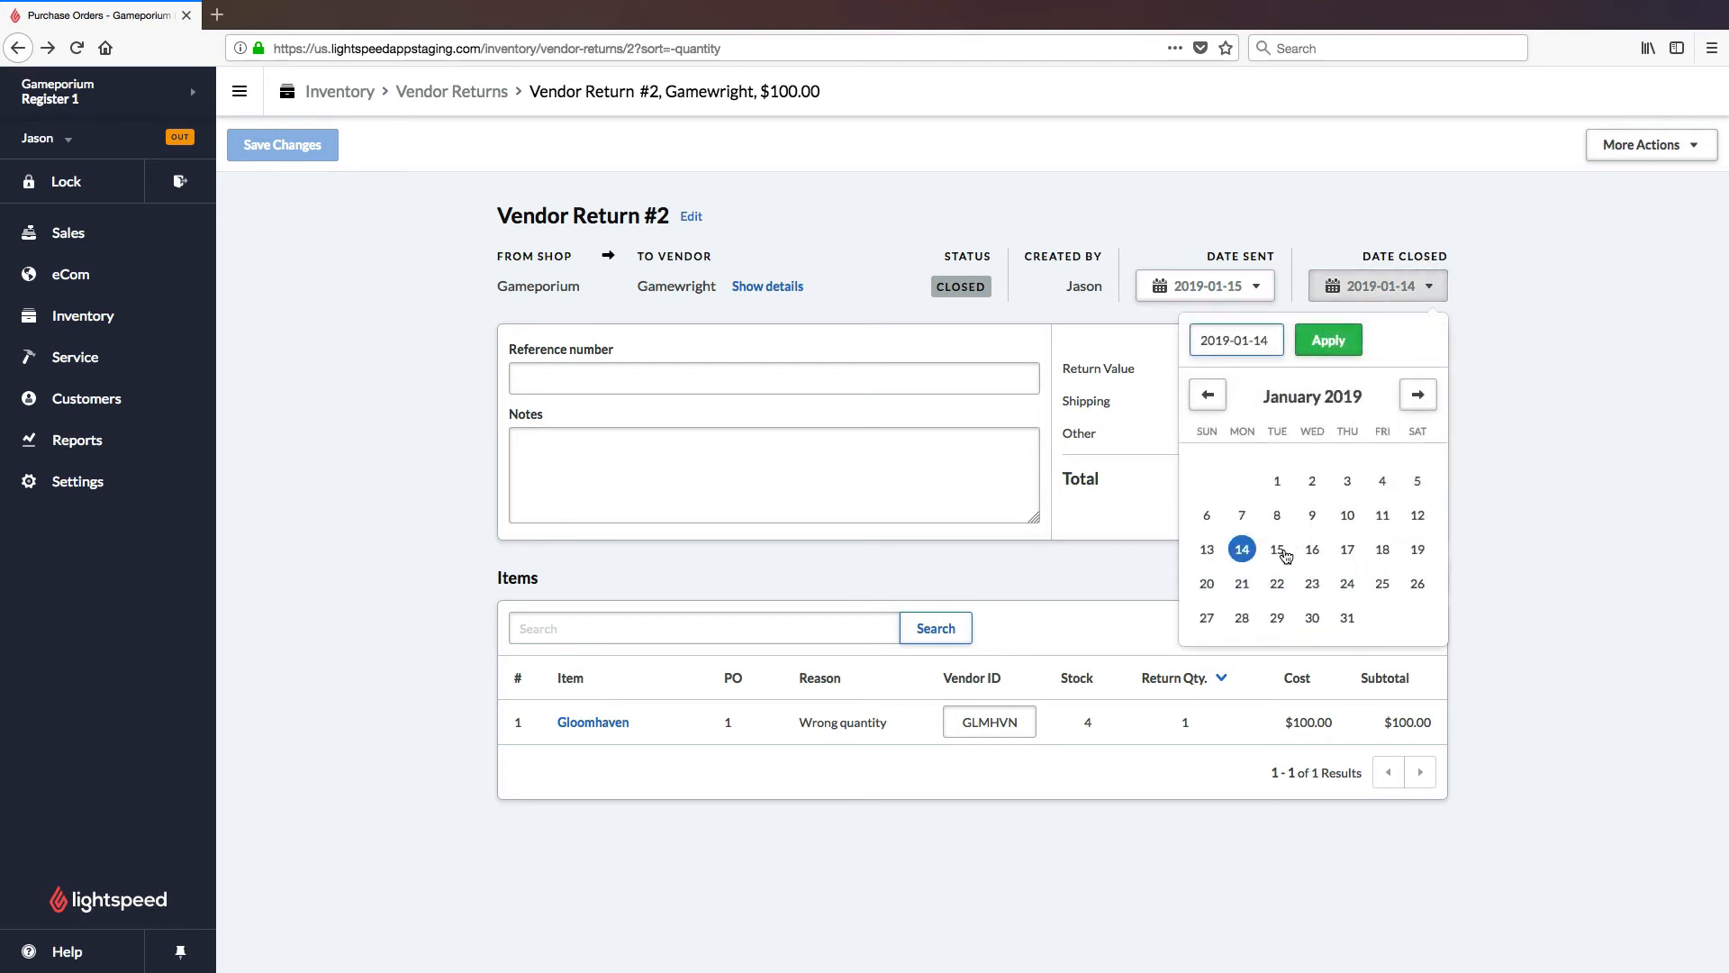
{"action": "left_click", "coordinate": [1312, 551]}
{"action": "left_click", "coordinate": [1351, 344]}
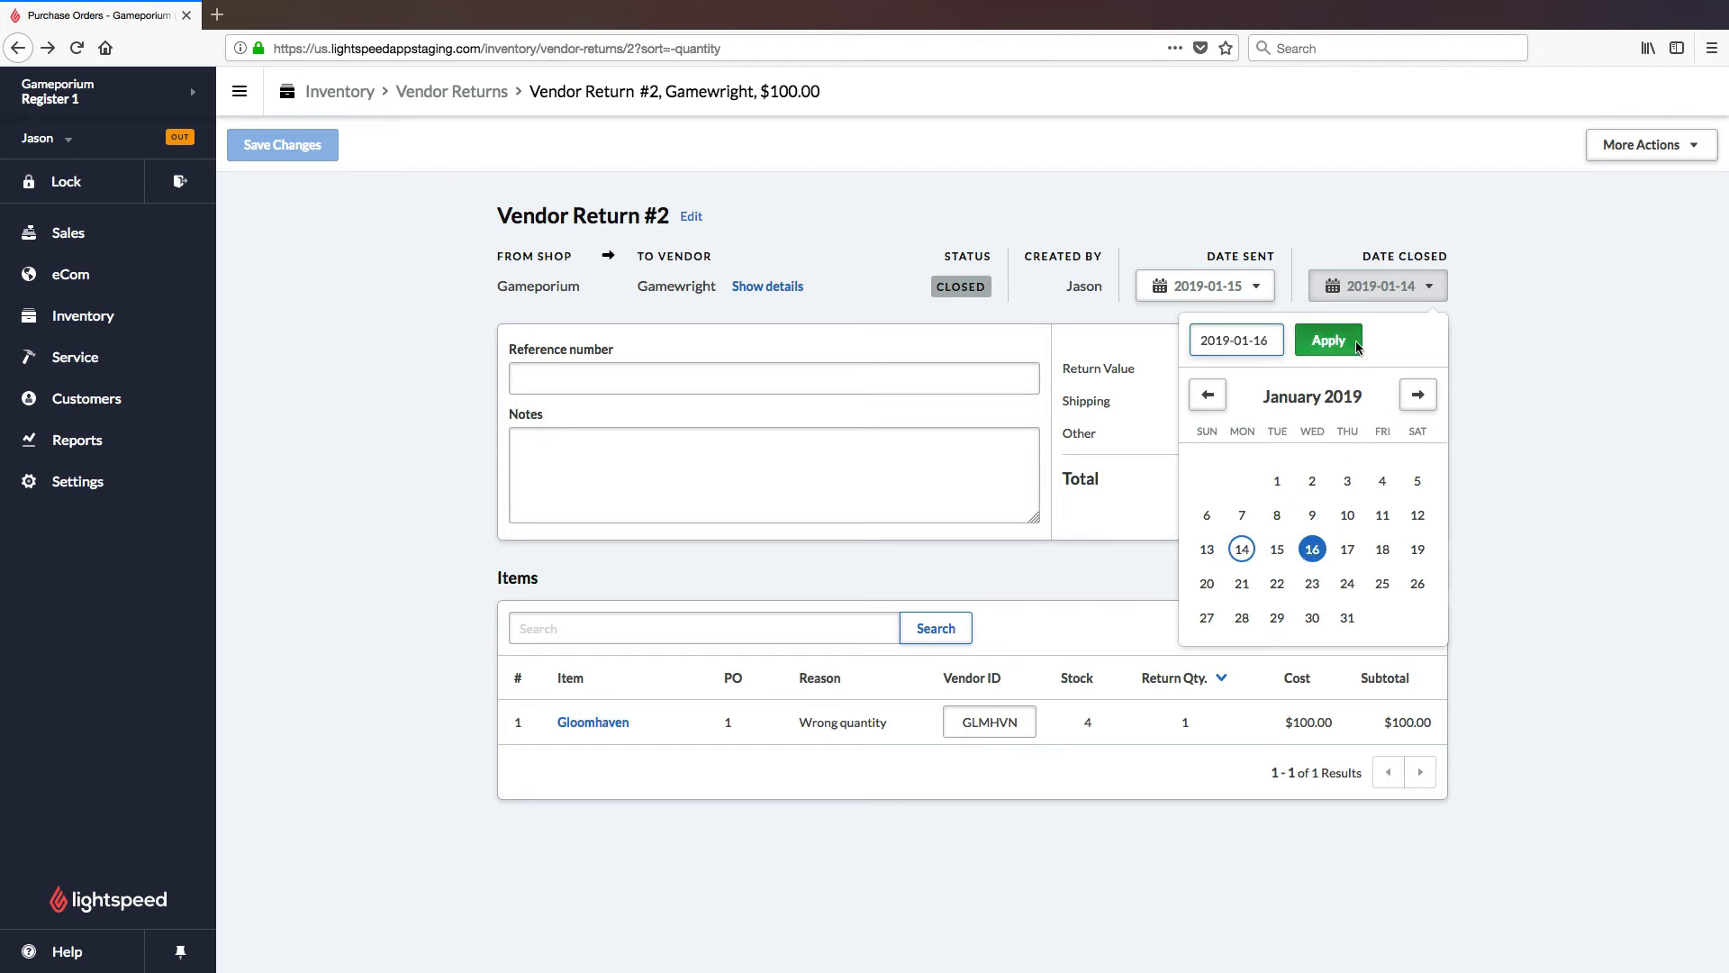
{"action": "left_click", "coordinate": [256, 158]}
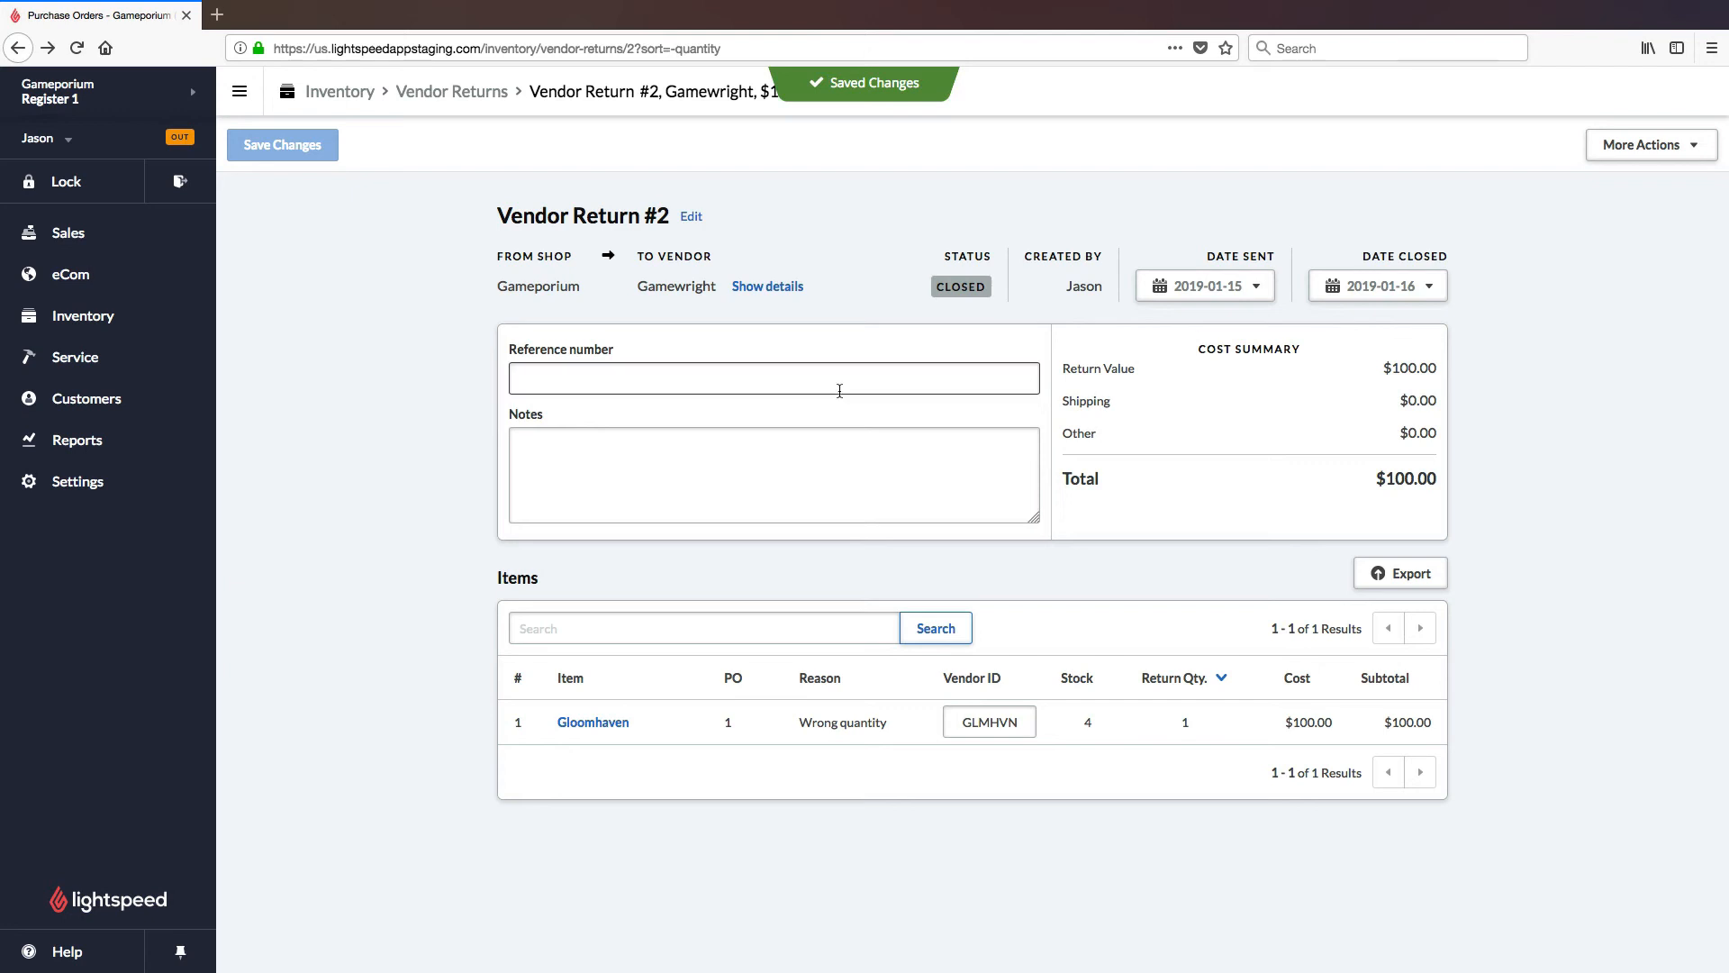
Step: Archive the closed vendor return and unarchive it again
{"action": "left_click", "coordinate": [1704, 157]}
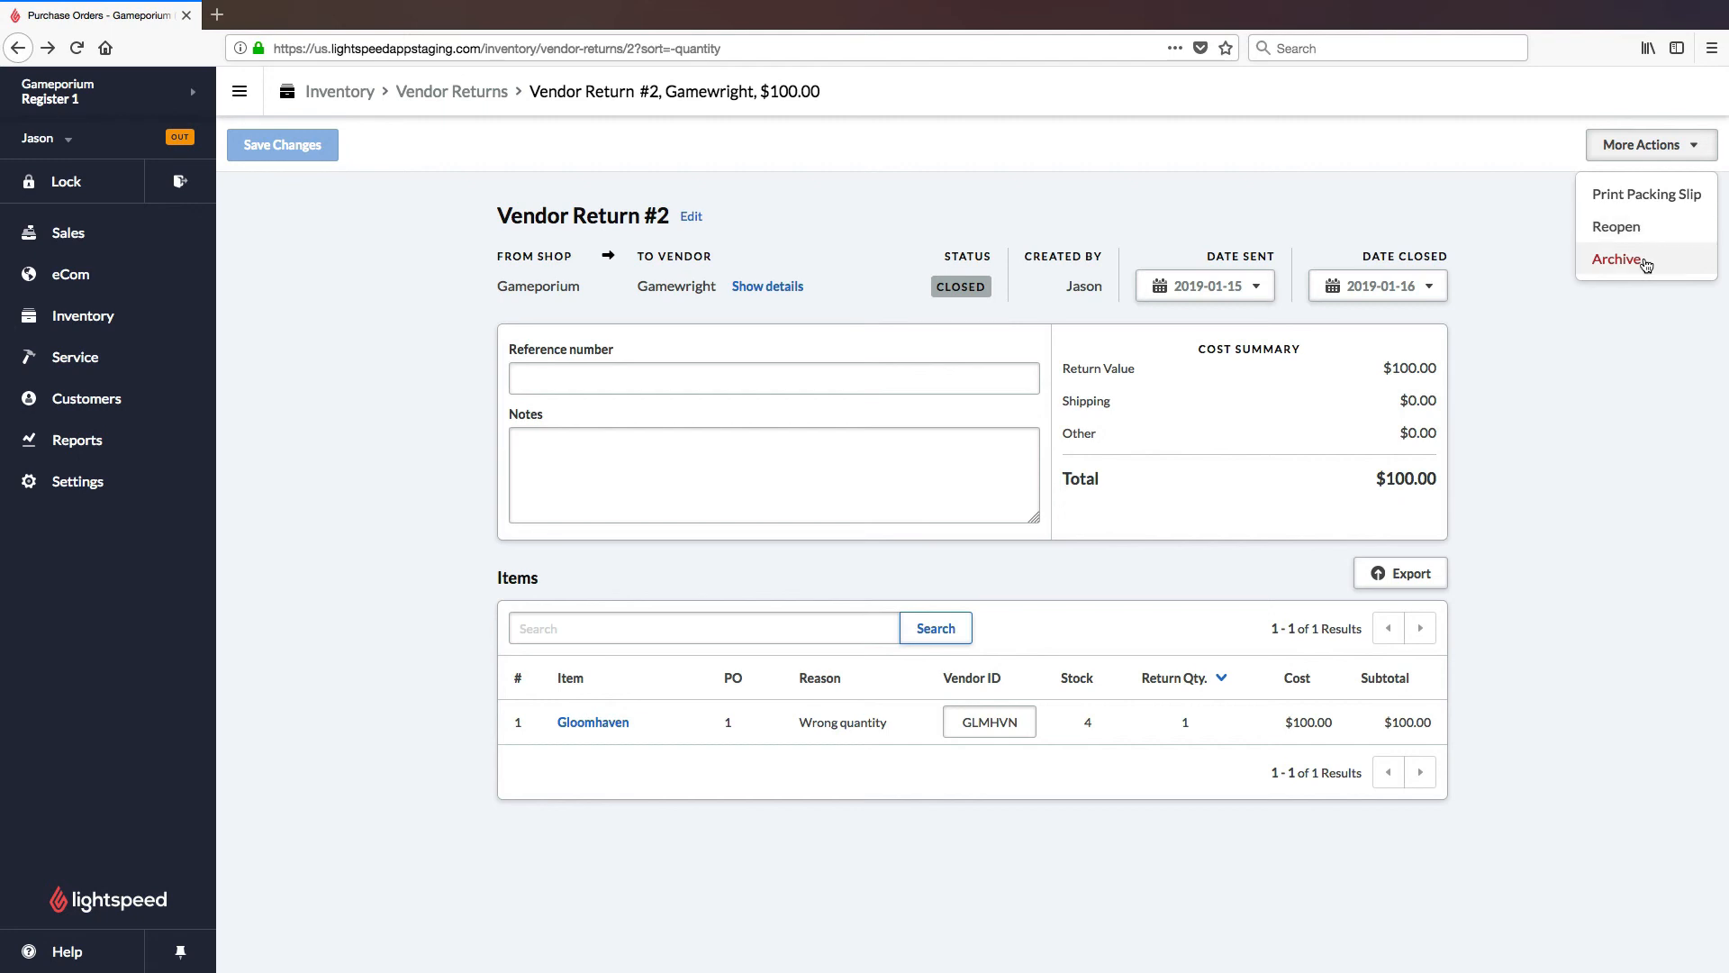
{"action": "left_click", "coordinate": [1645, 261]}
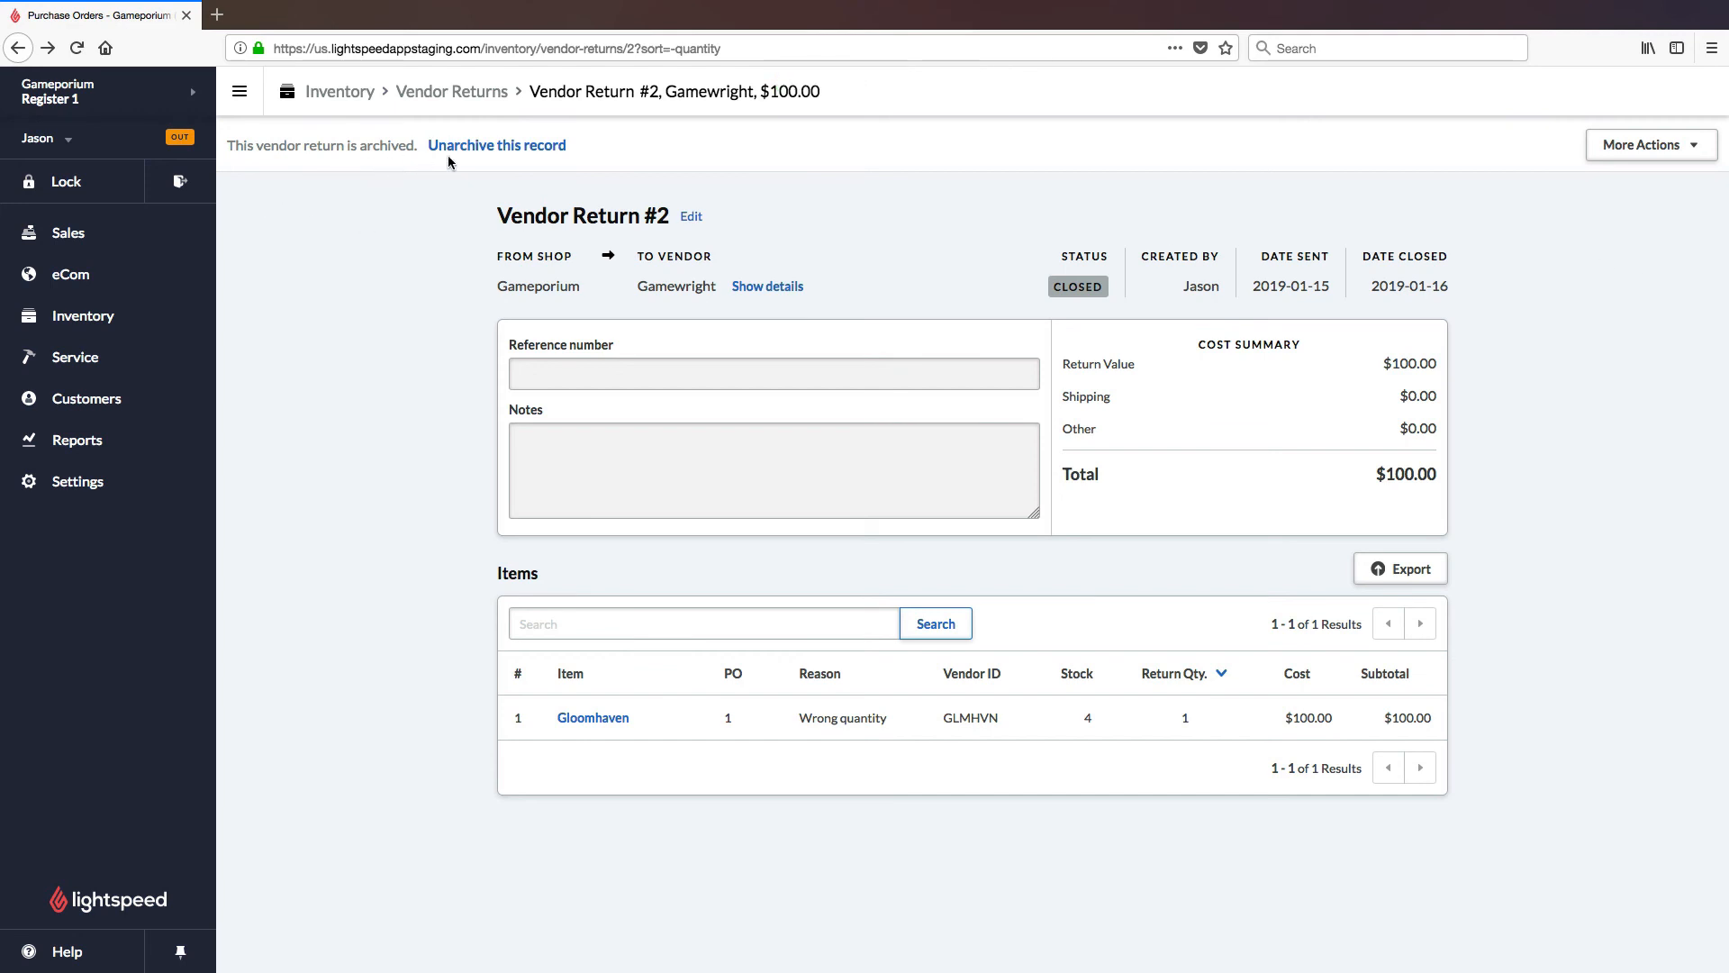
{"action": "left_click", "coordinate": [525, 149]}
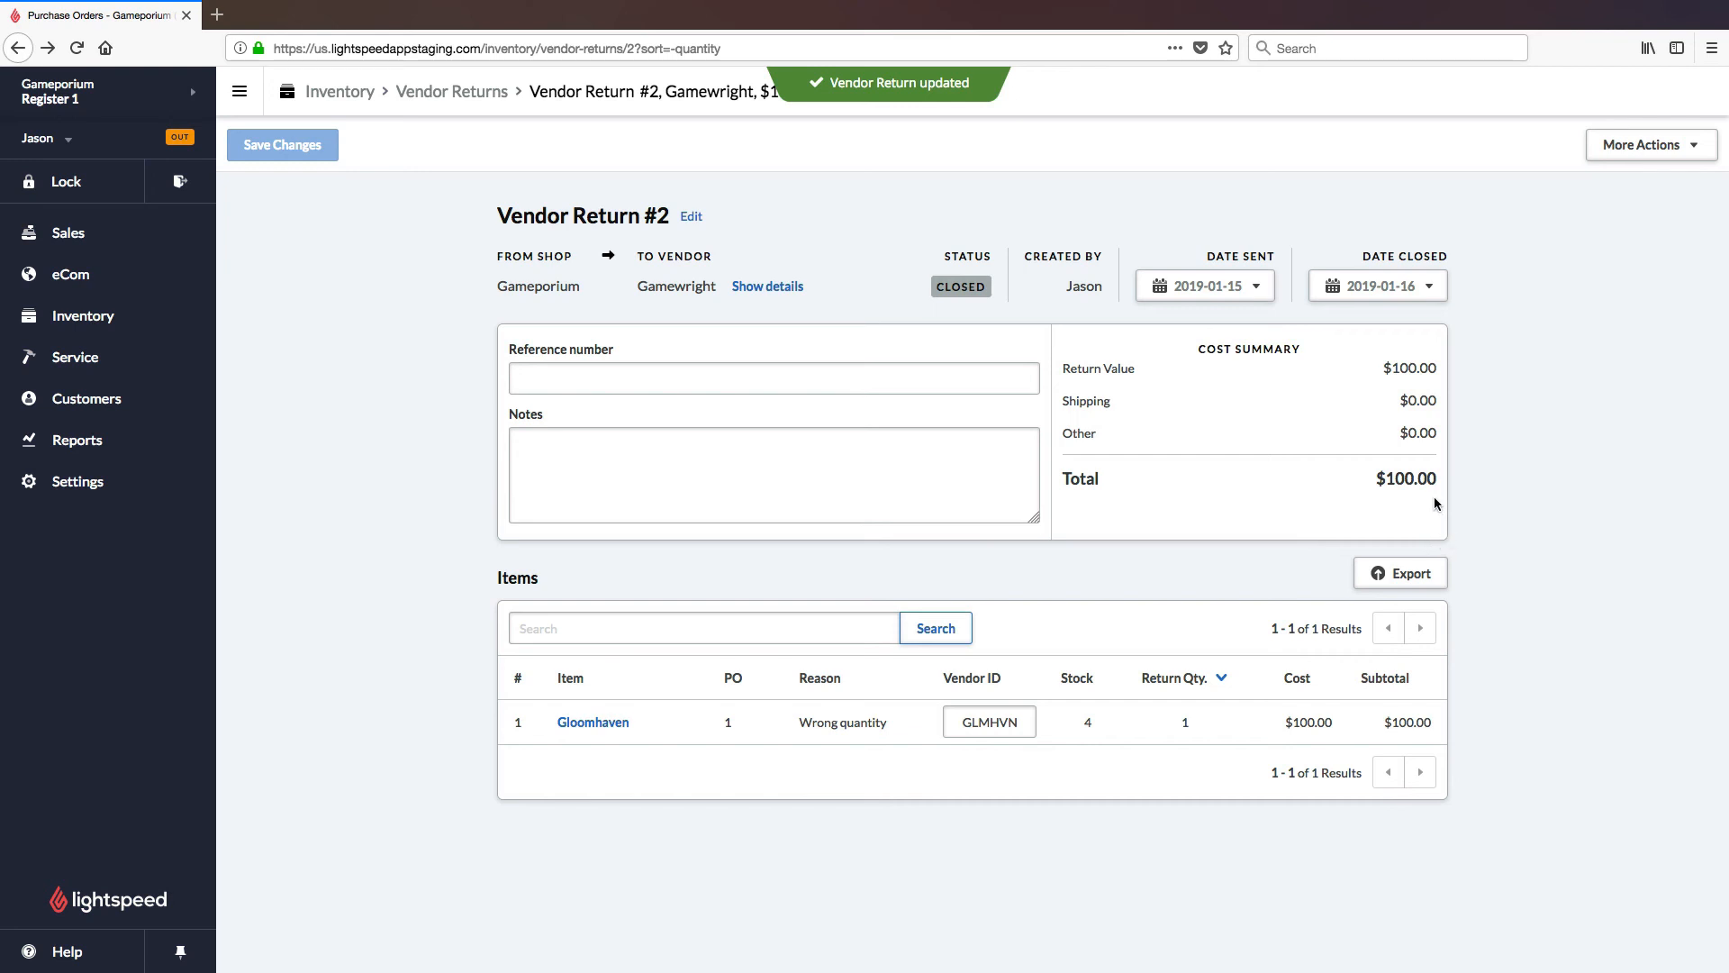
Step: View the vendor return's printable packing slip, close its tab and go back to the Vendor Returns list
{"action": "left_click", "coordinate": [1708, 157]}
{"action": "left_click", "coordinate": [1679, 200]}
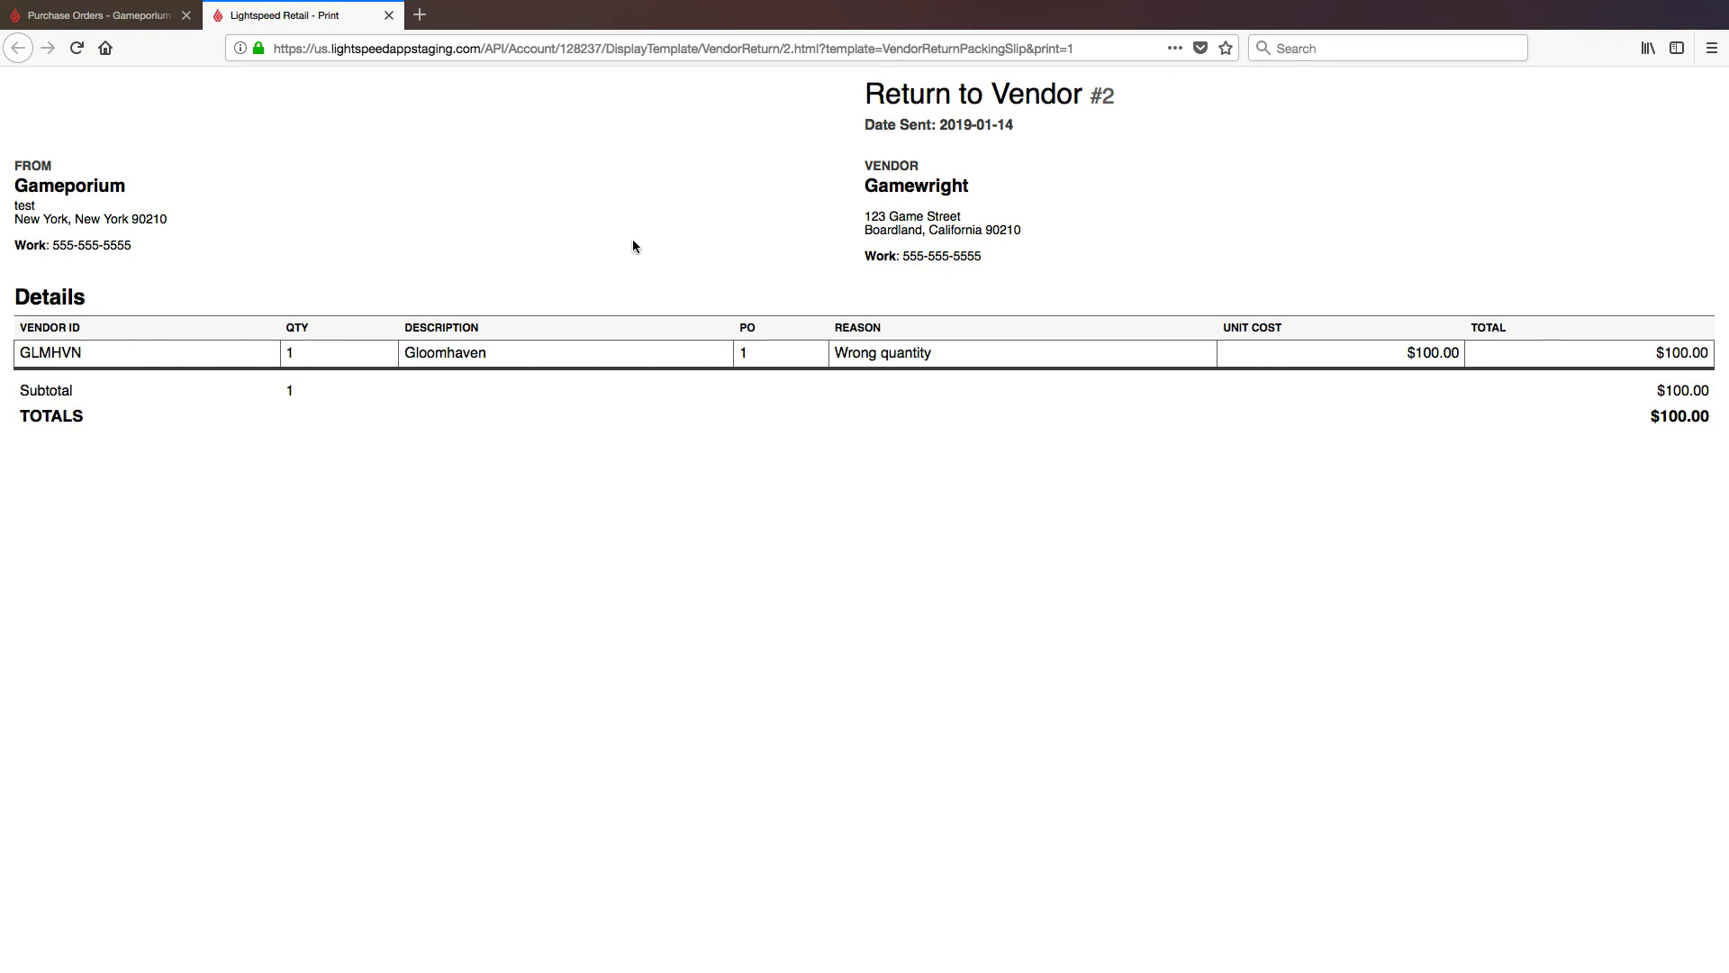
{"action": "left_click", "coordinate": [387, 17]}
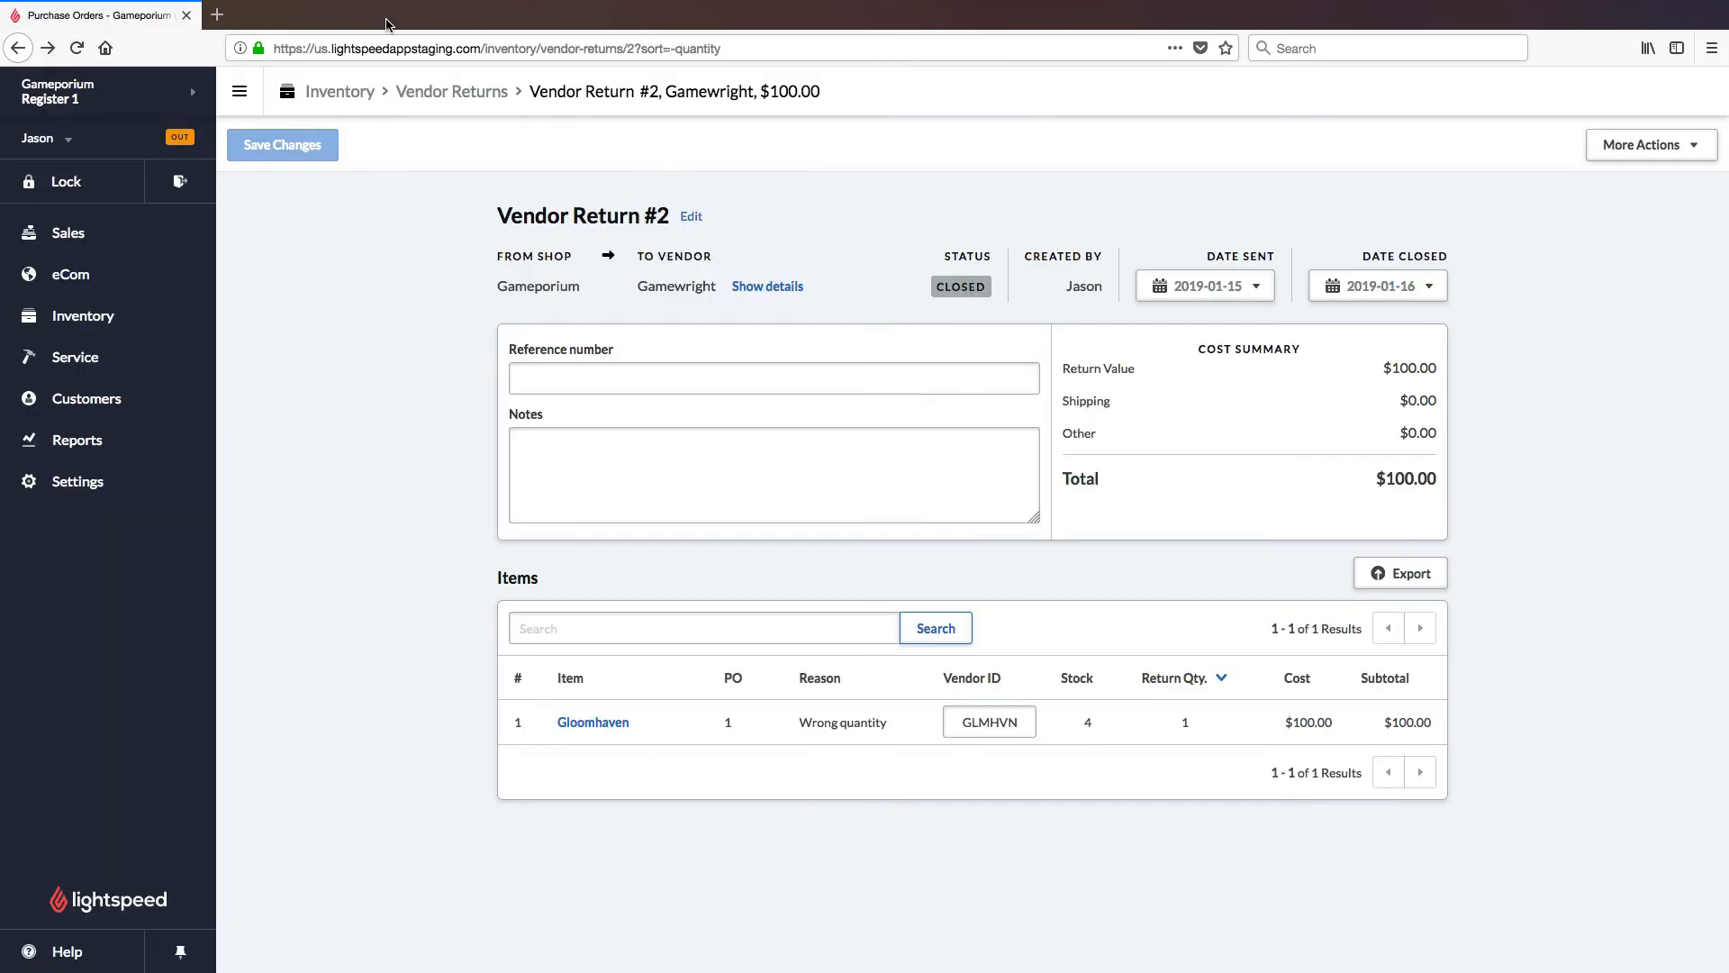
{"action": "left_click", "coordinate": [443, 94]}
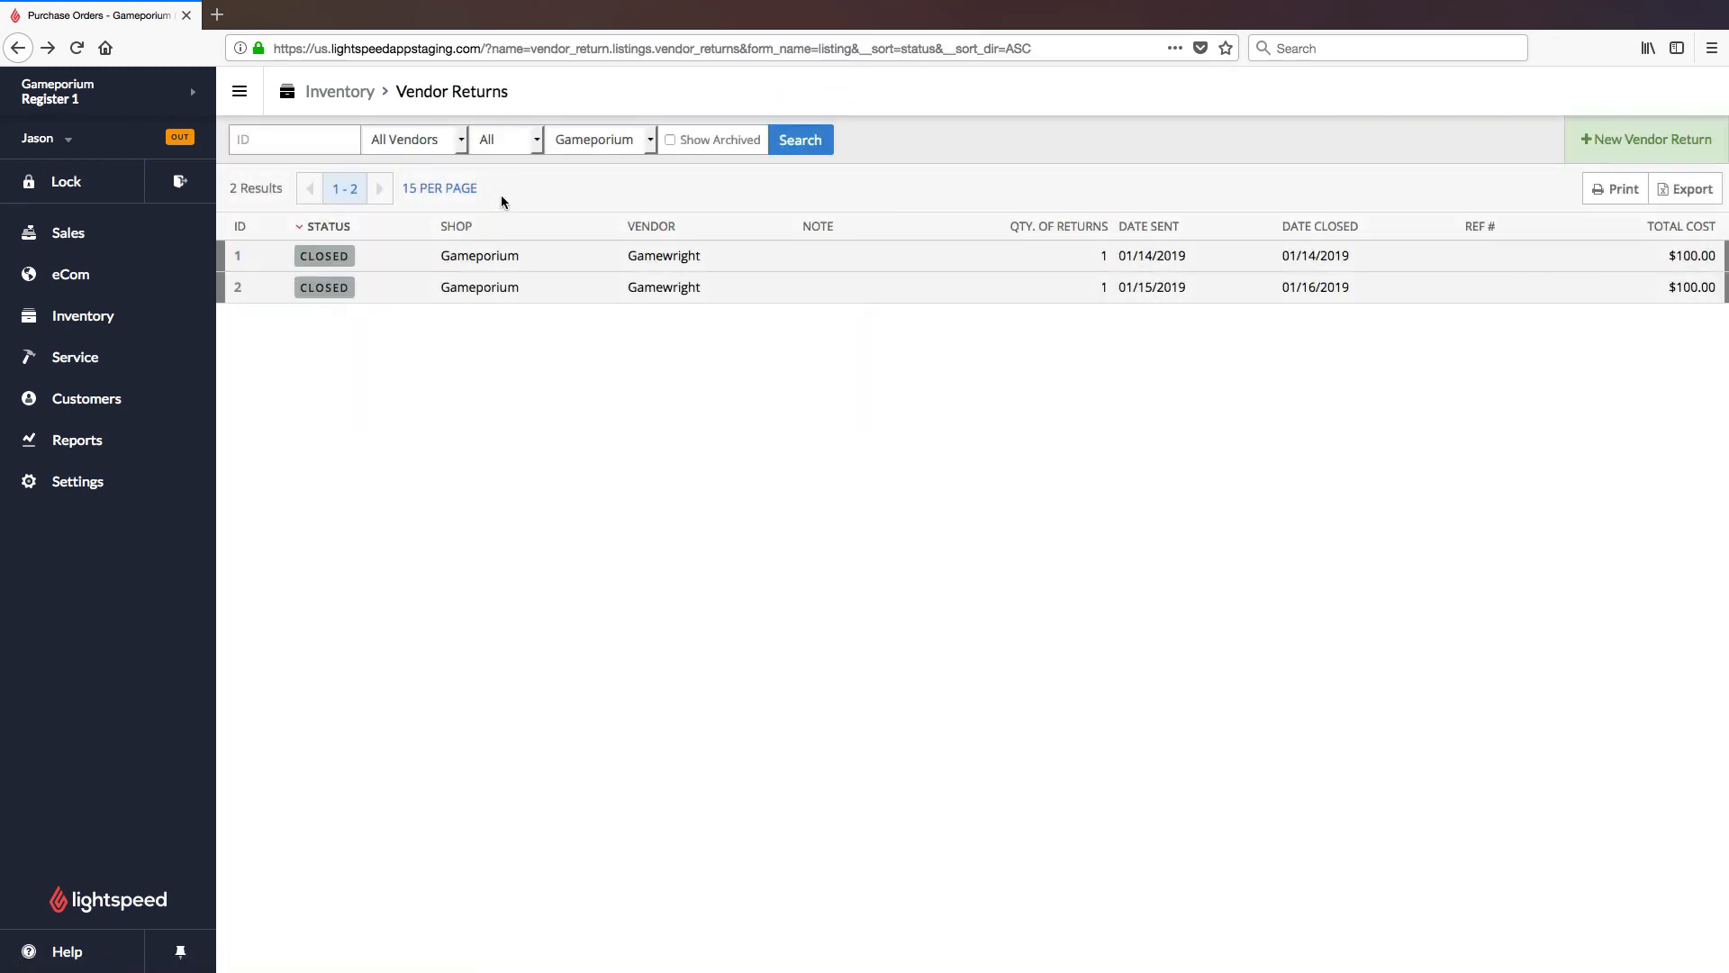